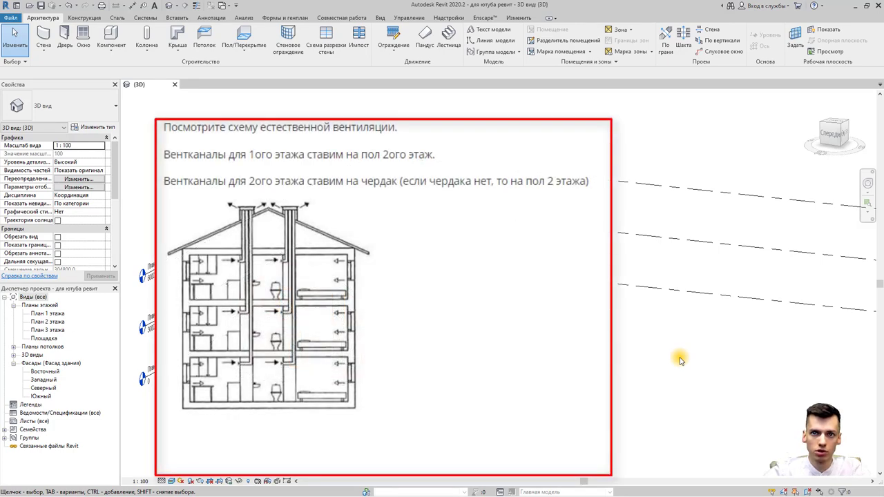
- Open the План 1 этажа floor plan and check its 7600 dimension
left_click(616, 360)
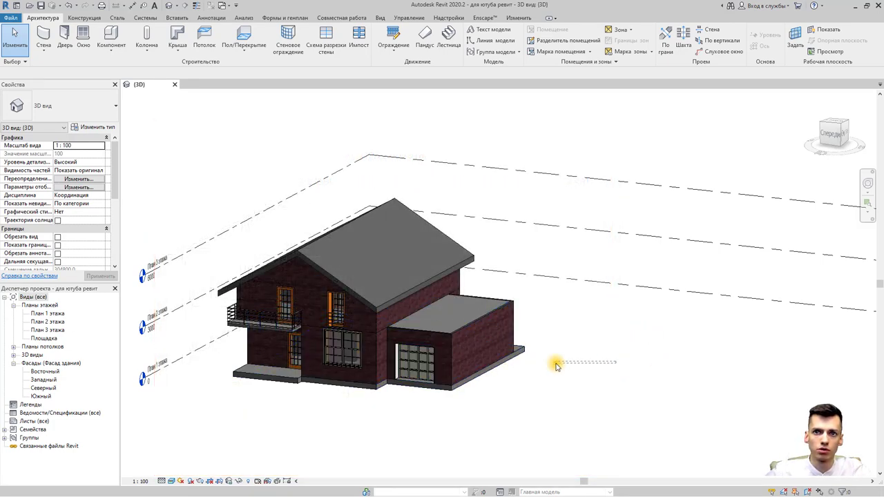
middle_click_drag(566, 403, 596, 406)
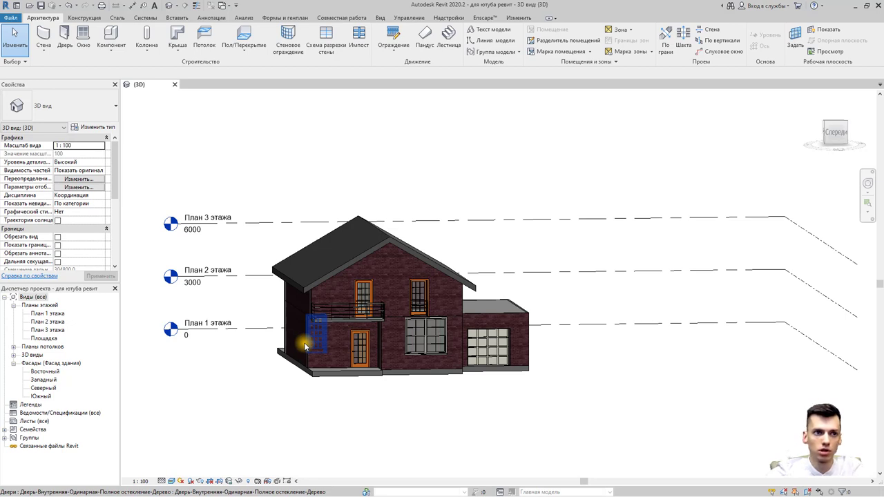
left_click(54, 314)
double_click(54, 314)
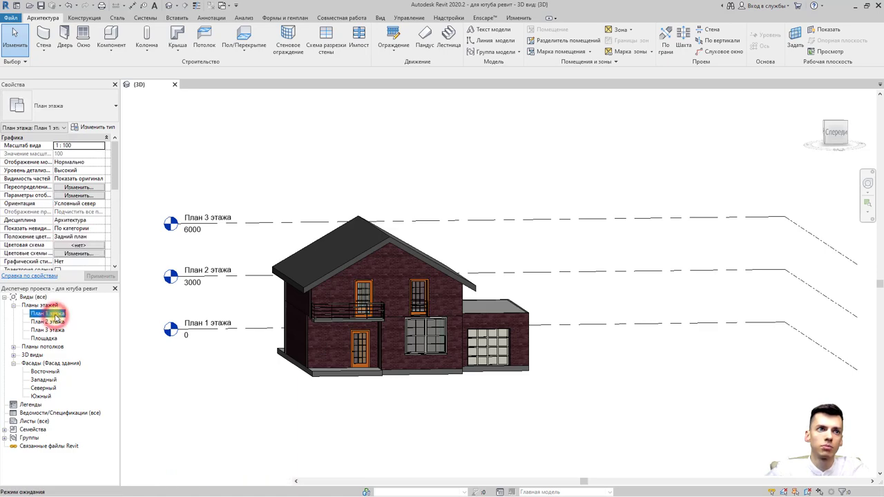
scroll(394, 346, "up", 5)
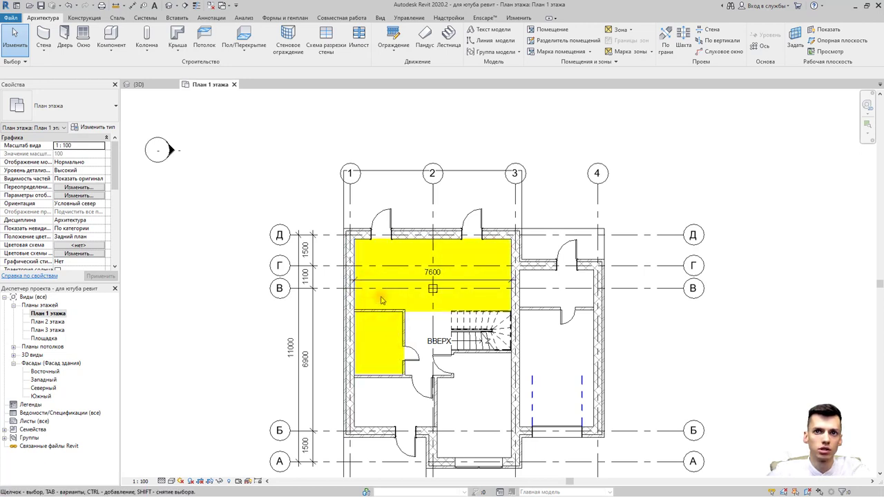
left_click(404, 279)
key("Escape")
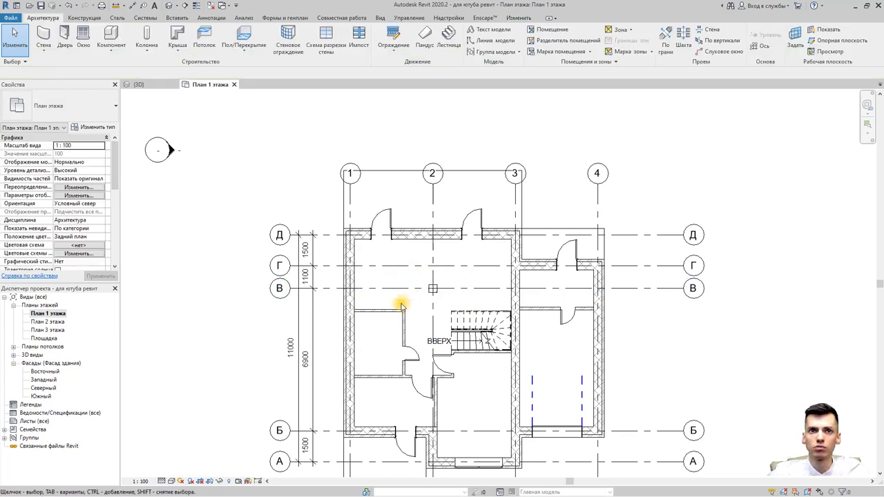
- Open План 2 этажа and centre the second-floor plan in the view
double_click(51, 322)
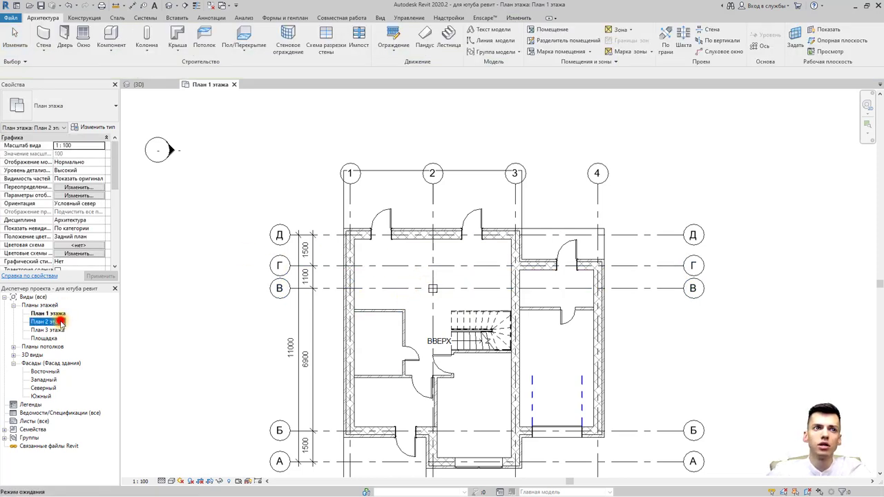
scroll(389, 355, "up", 1)
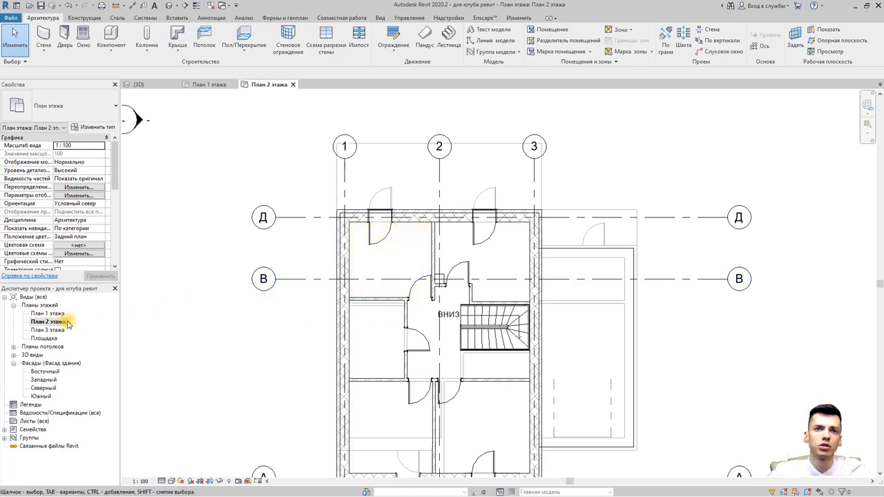
scroll(457, 293, "down", 1)
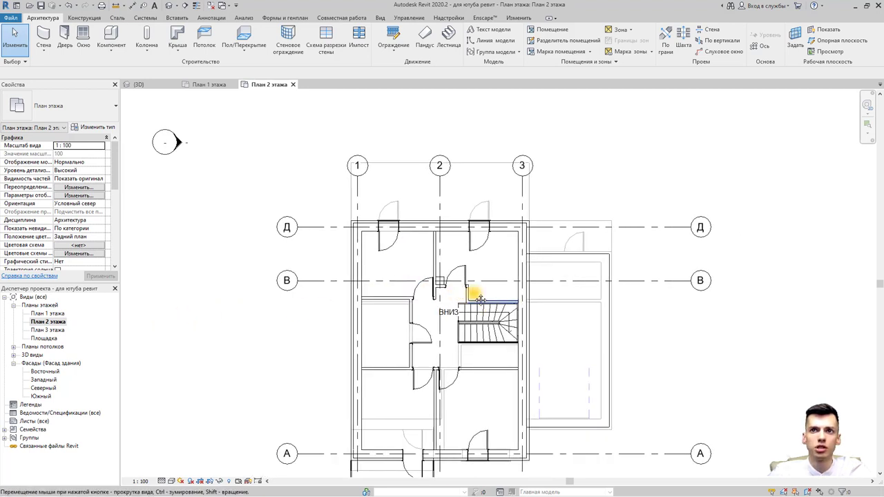
middle_click_drag(520, 326, 473, 290)
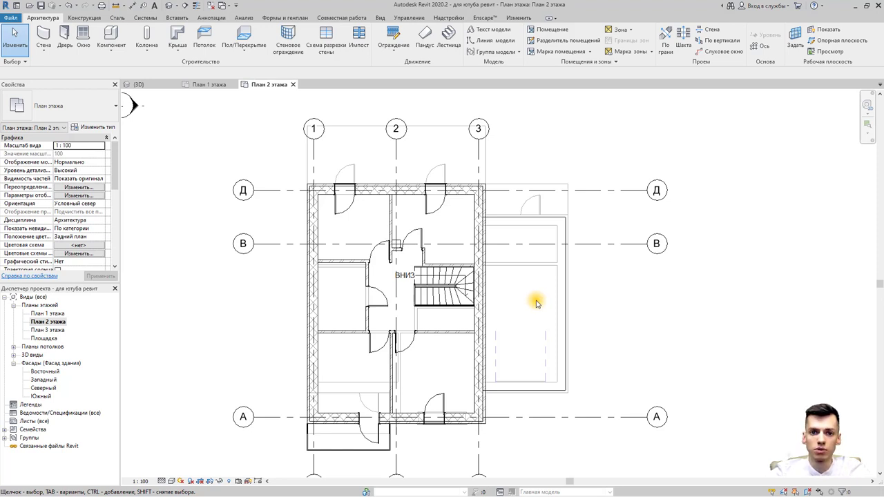
- Start the Стена: архитектурная tool from the Стена dropdown on План 2 этажа
left_click(49, 59)
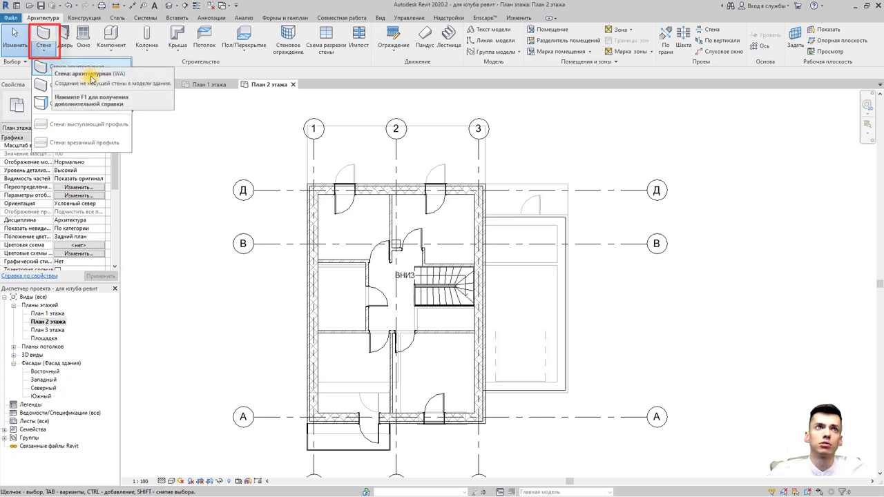
left_click(96, 73)
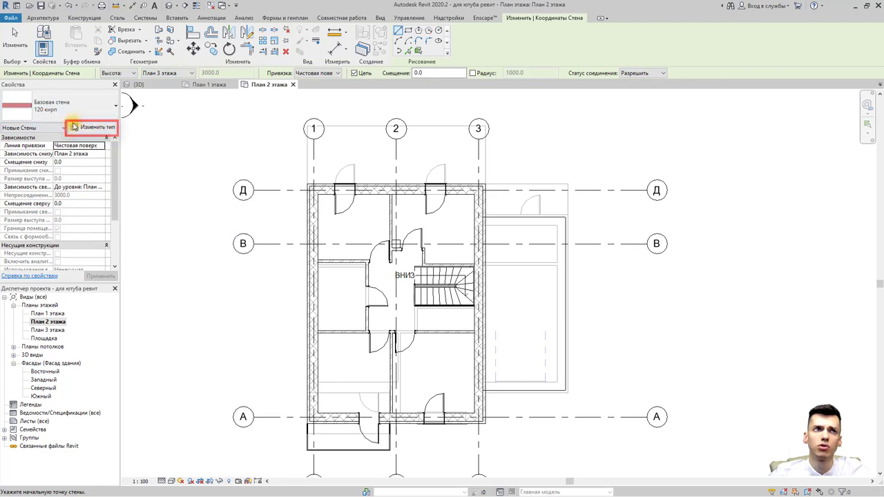
- Duplicate the Базовая стена 120 кирп wall type as a new type named вентканал
left_click(94, 127)
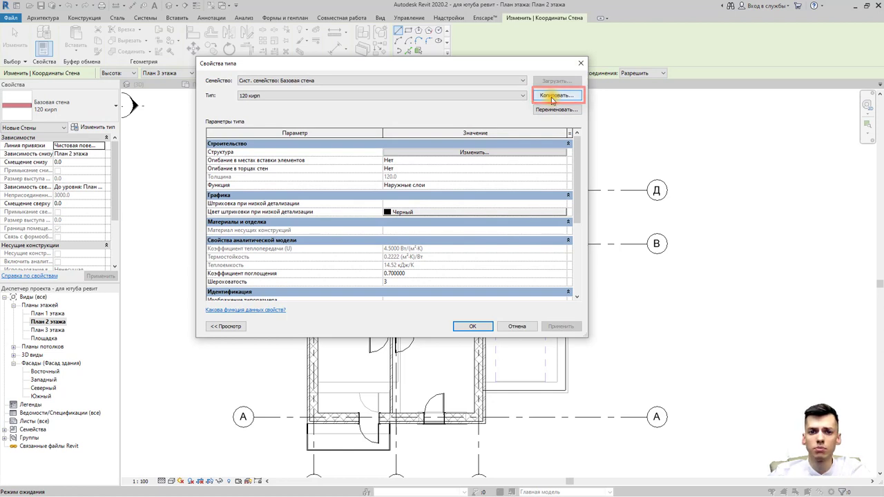
left_click(552, 97)
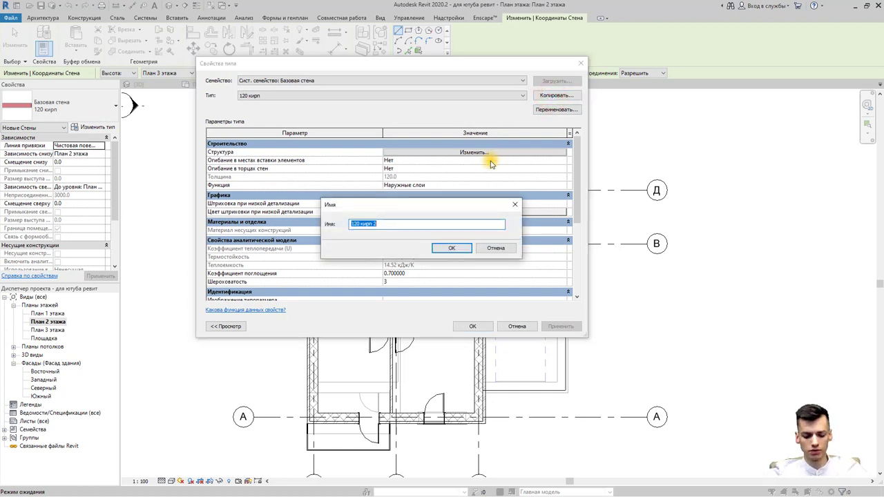
type("вентканал")
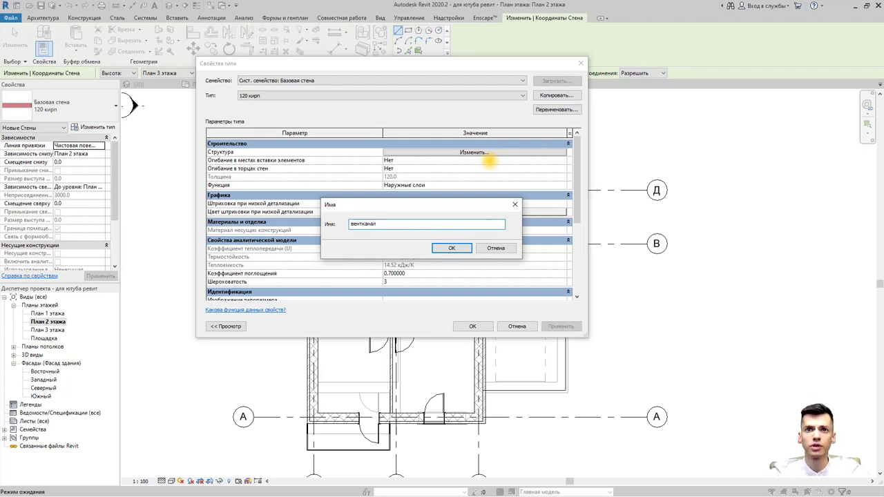
key("Return")
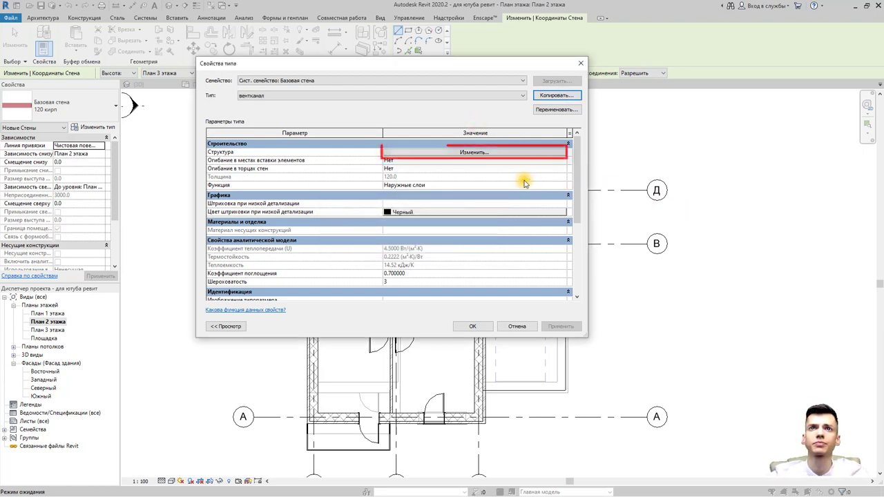
- Set the вентканал structure layer thickness to 80 and select its Material cell
left_click(475, 152)
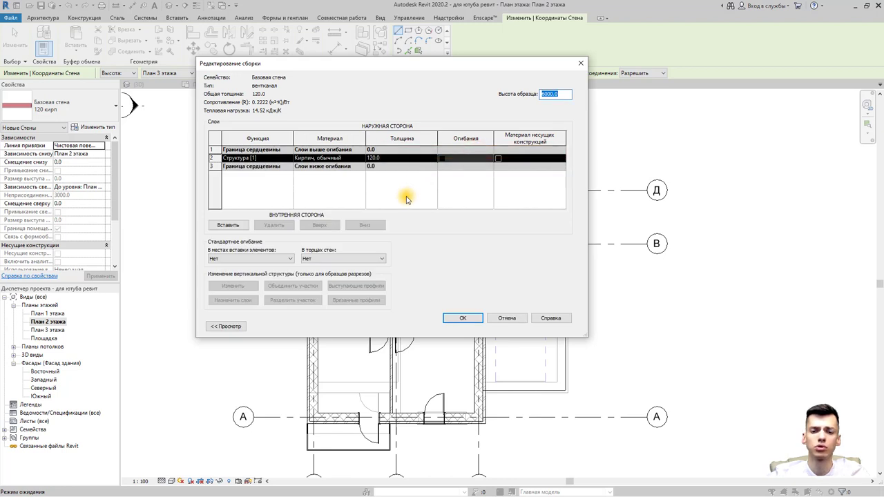
left_click(388, 160)
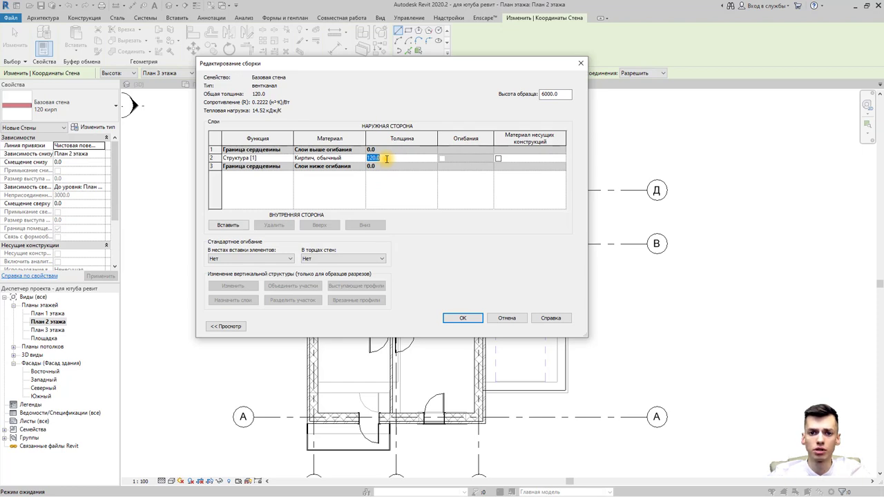
type("80")
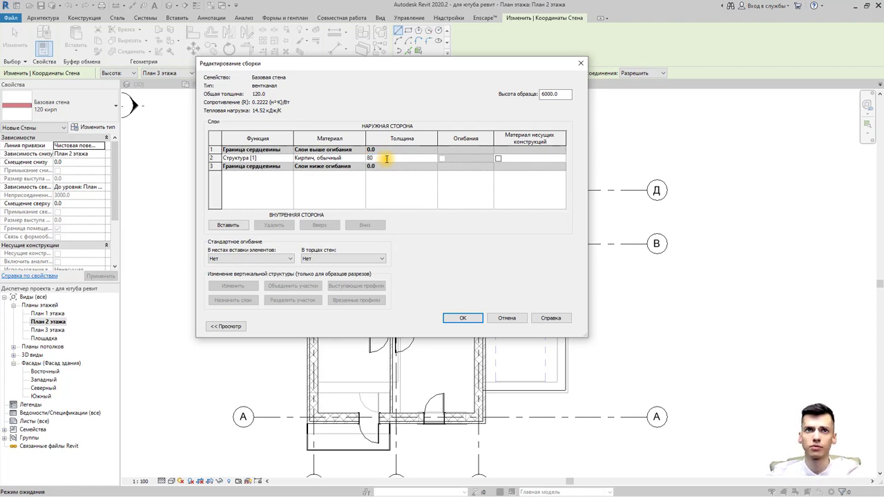
left_click(363, 158)
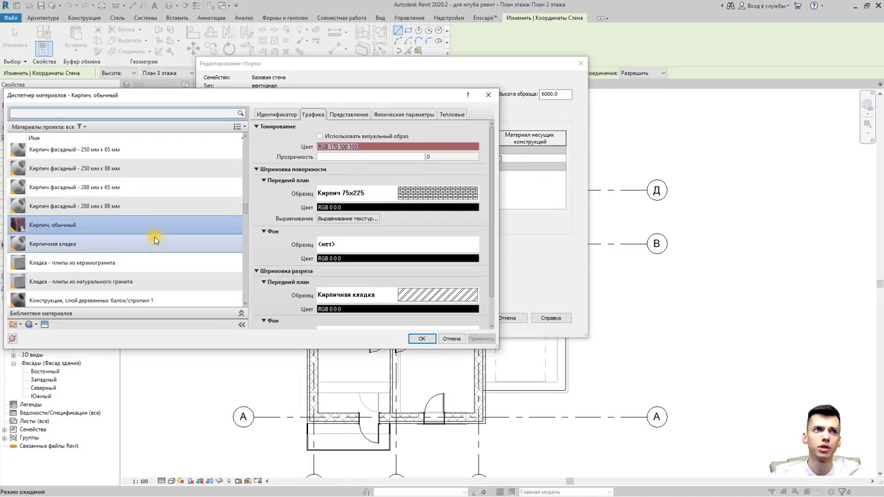
- Select the Стена по умолчанию material and bring up its surface background fill pattern choices
scroll(155, 233, "up", 5)
scroll(158, 240, "up", 5)
scroll(157, 241, "up", 5)
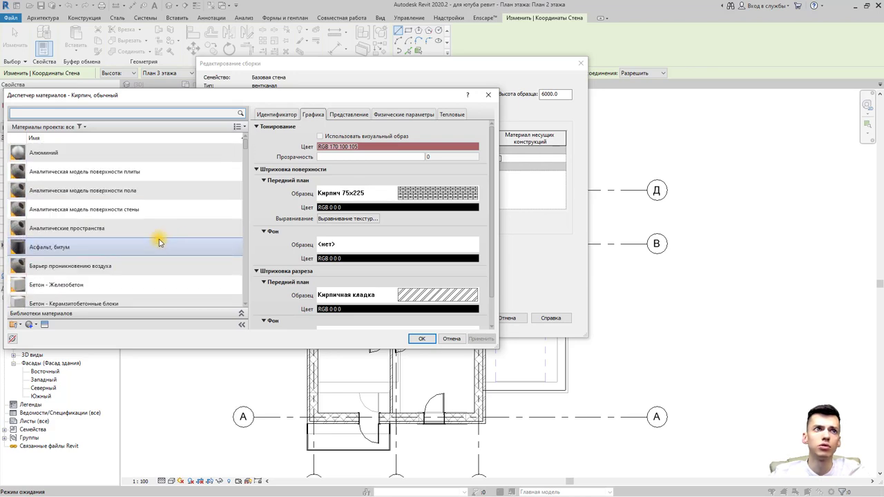
scroll(188, 226, "down", 5)
left_click_drag(28, 94, 208, 104)
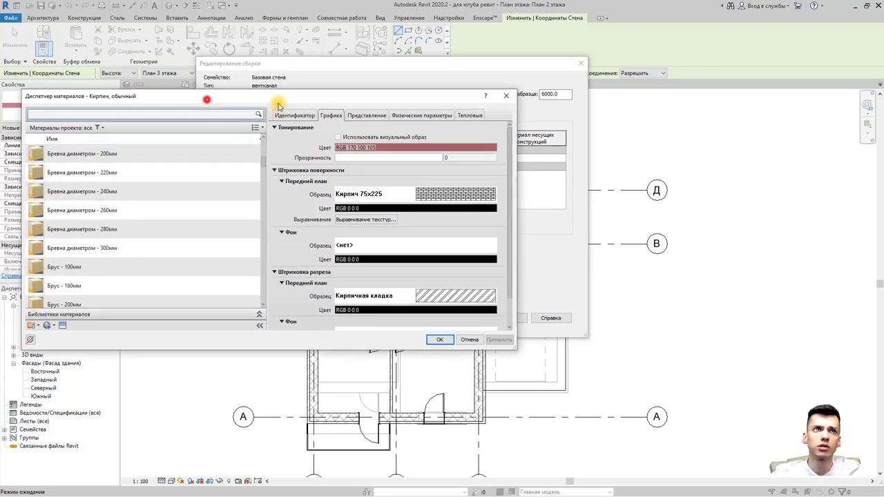
scroll(297, 230, "down", 3)
scroll(304, 229, "down", 1)
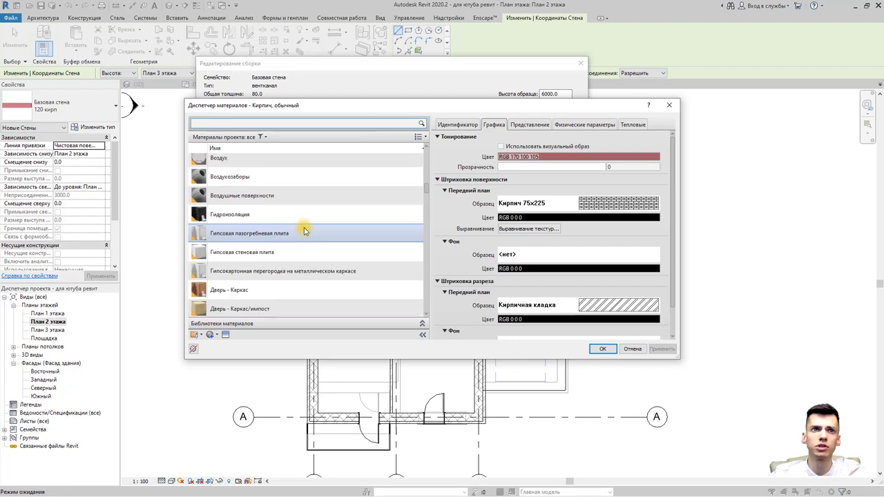
scroll(304, 230, "down", 3)
scroll(311, 231, "down", 3)
scroll(320, 235, "down", 3)
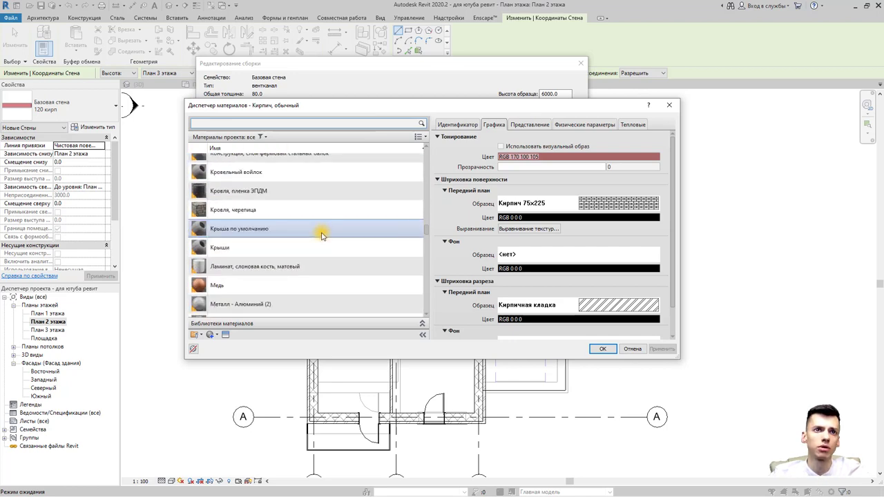
scroll(319, 237, "down", 3)
scroll(317, 236, "down", 3)
scroll(310, 235, "down", 3)
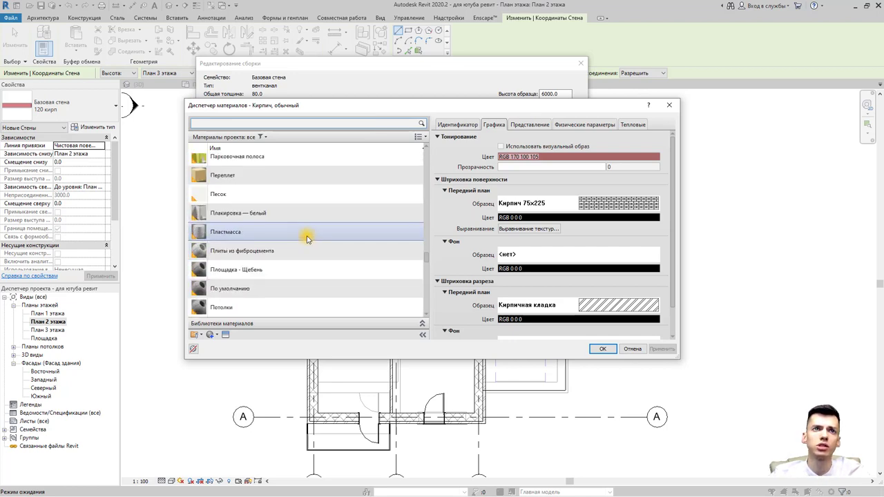
scroll(307, 235, "down", 3)
scroll(290, 238, "down", 3)
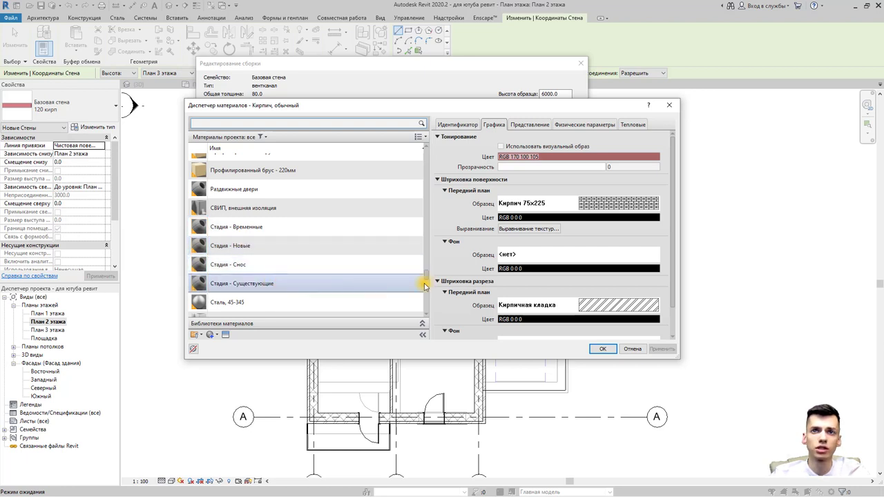
left_click_drag(424, 275, 424, 297)
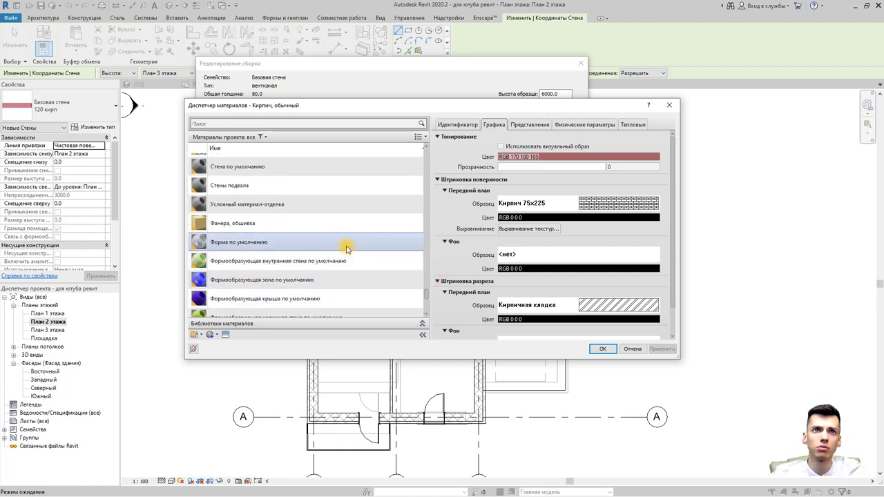
left_click(255, 166)
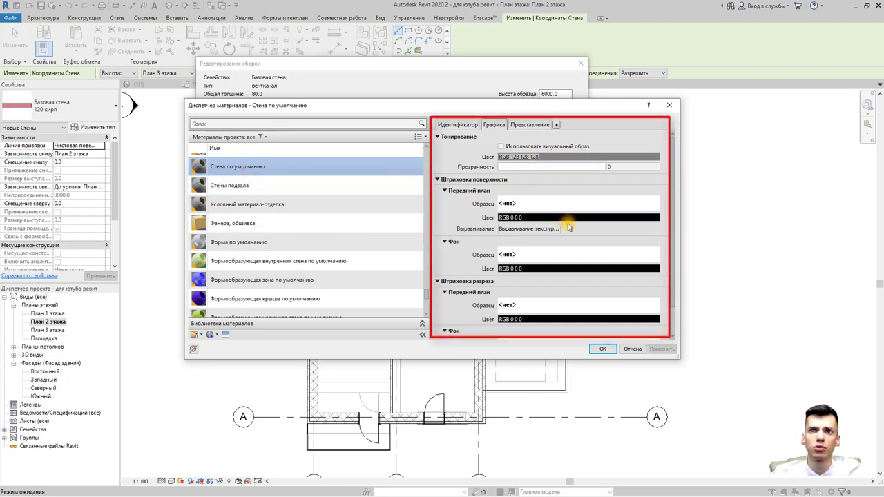
left_click_drag(673, 220, 671, 263)
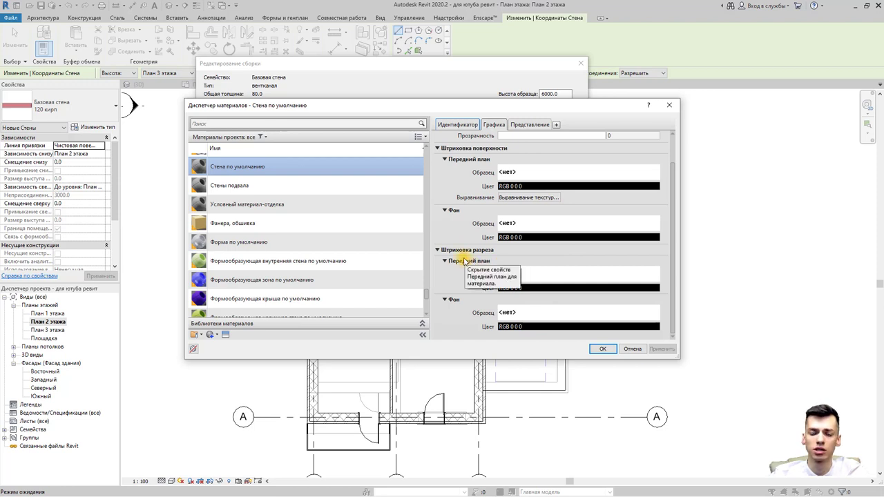
left_click(523, 224)
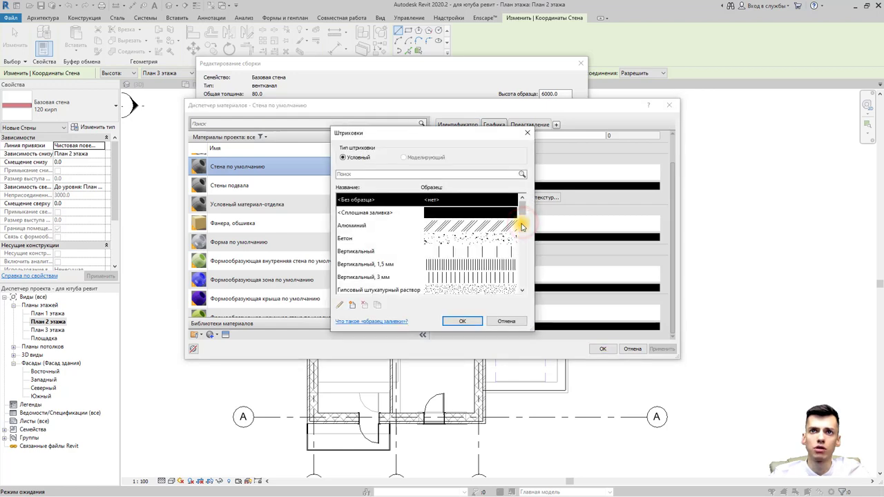
- Set the surface and cut patterns to <Без образца>, then accept the material and layer structure
left_click(527, 130)
left_click(533, 222)
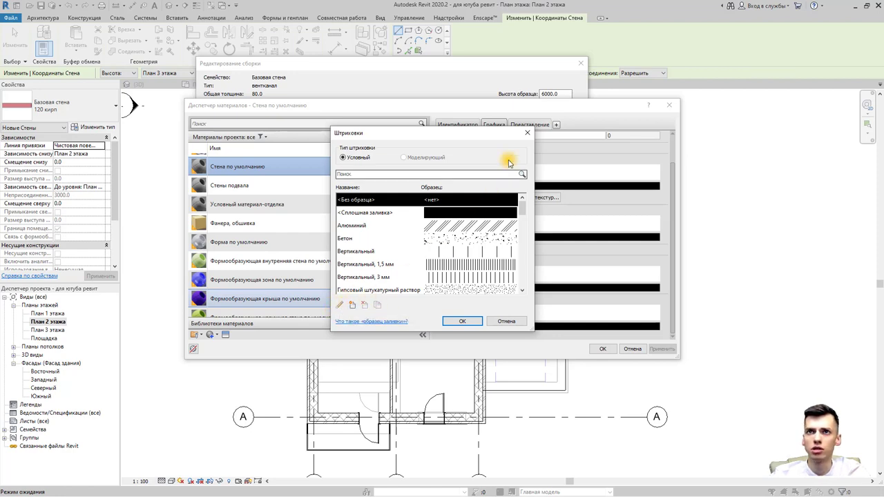
left_click(528, 132)
left_click(517, 314)
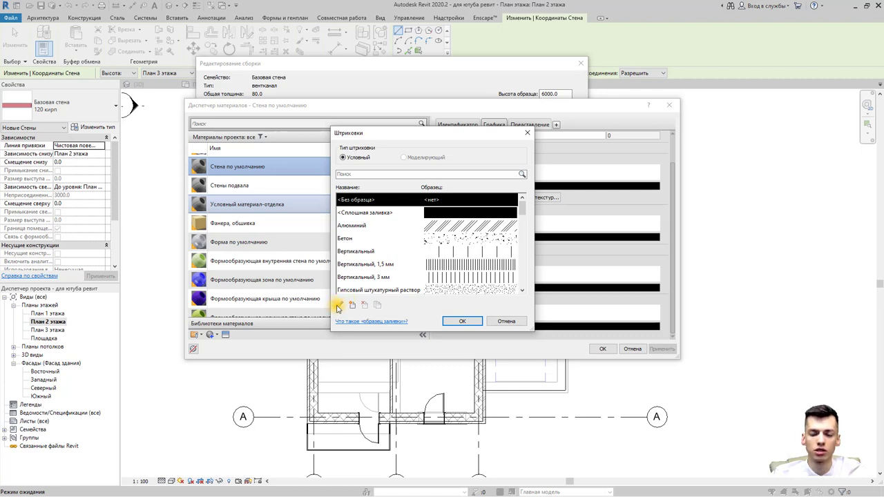
left_click(527, 132)
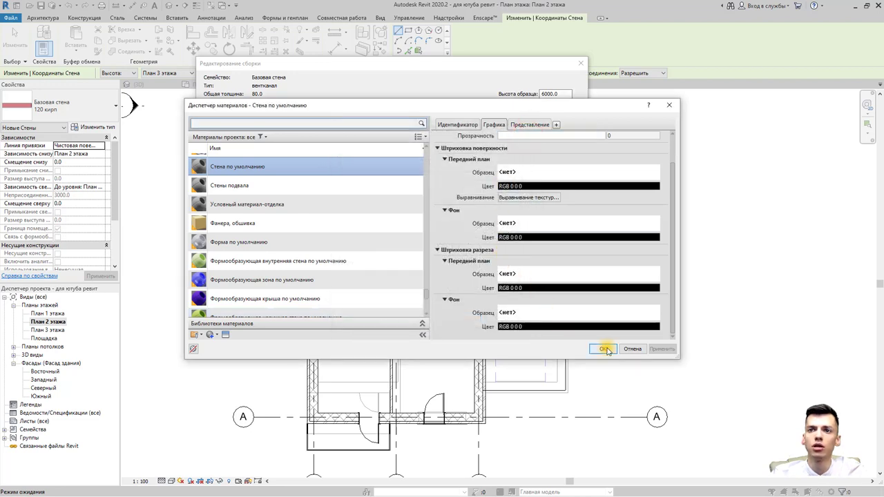
left_click(602, 348)
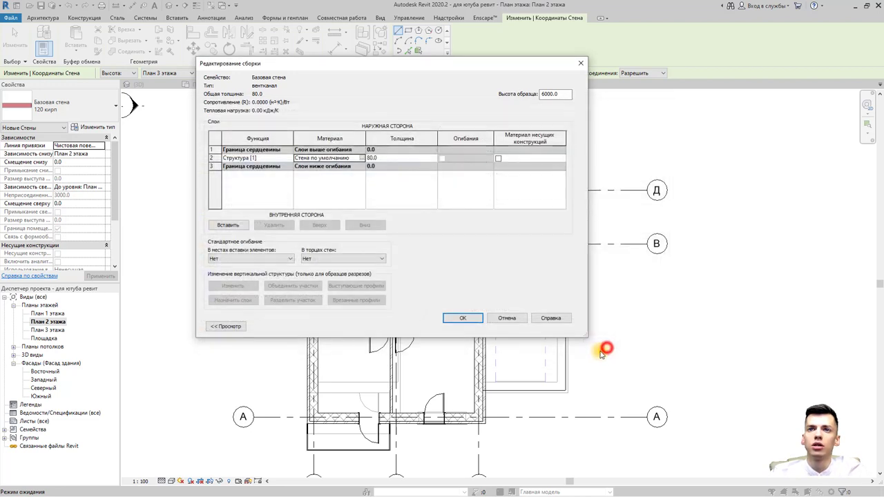
left_click(470, 319)
- Give the вентканал wall an unconnected 12000 height, located on Чистовая поверхность: Наружная
left_click(473, 325)
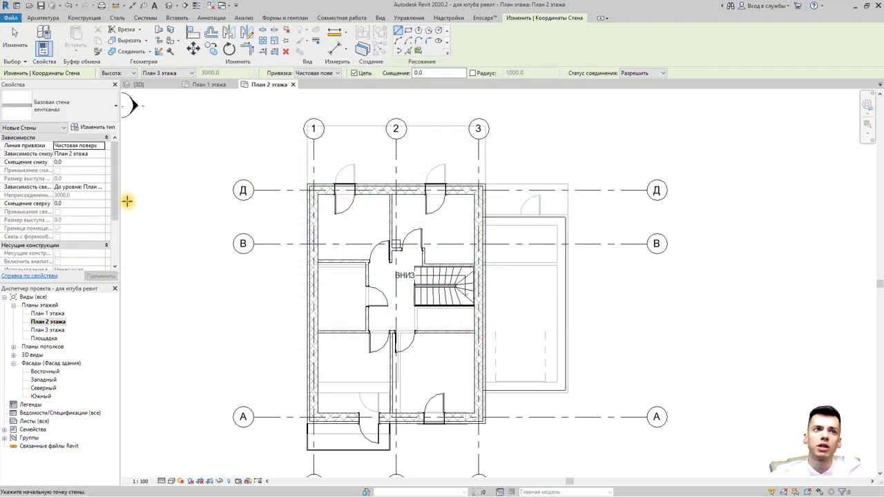
left_click(169, 73)
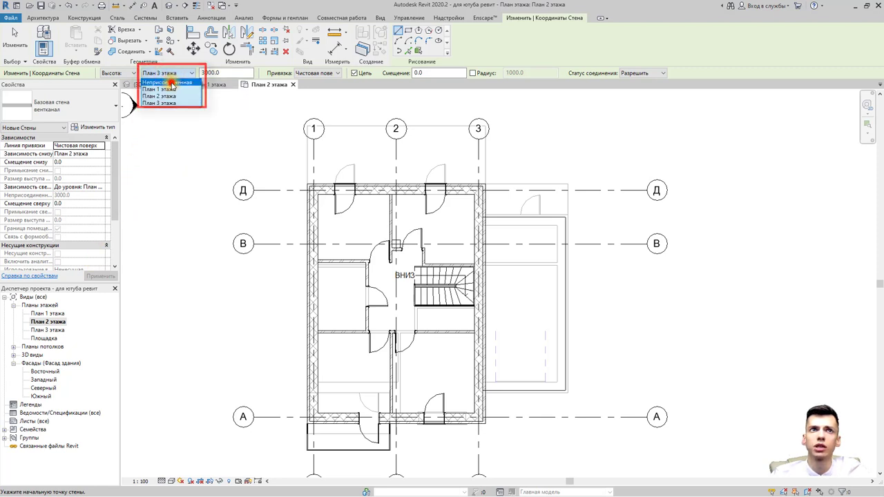
left_click(169, 82)
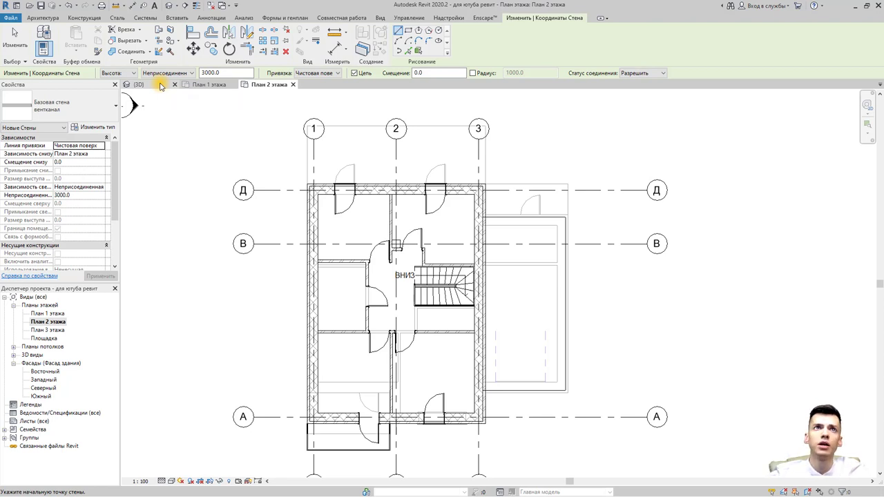
left_click_drag(232, 73, 198, 75)
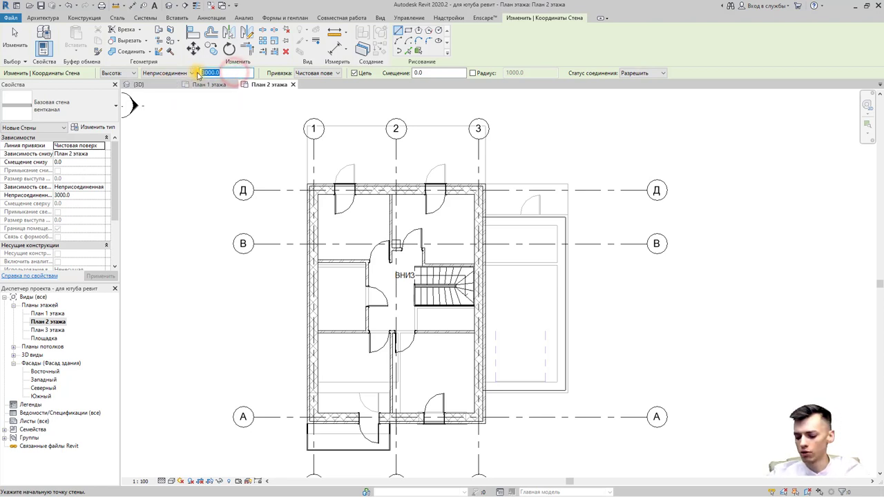
type("1200")
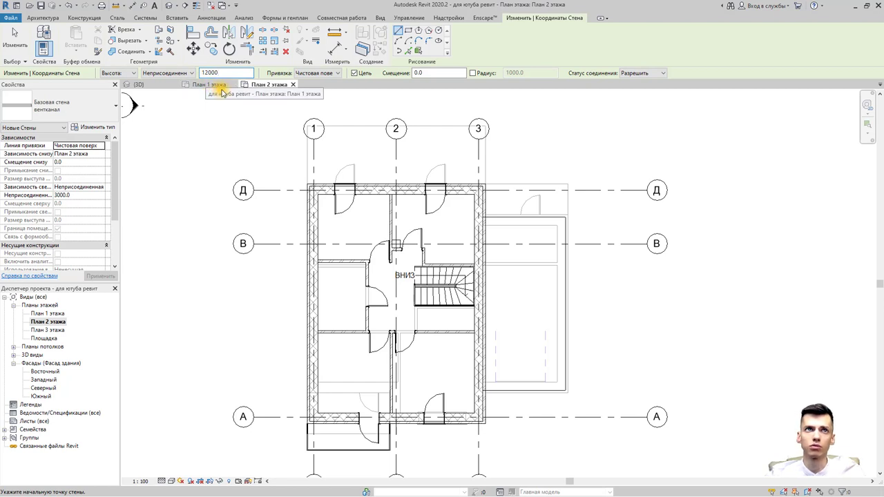
left_click_drag(233, 72, 205, 72)
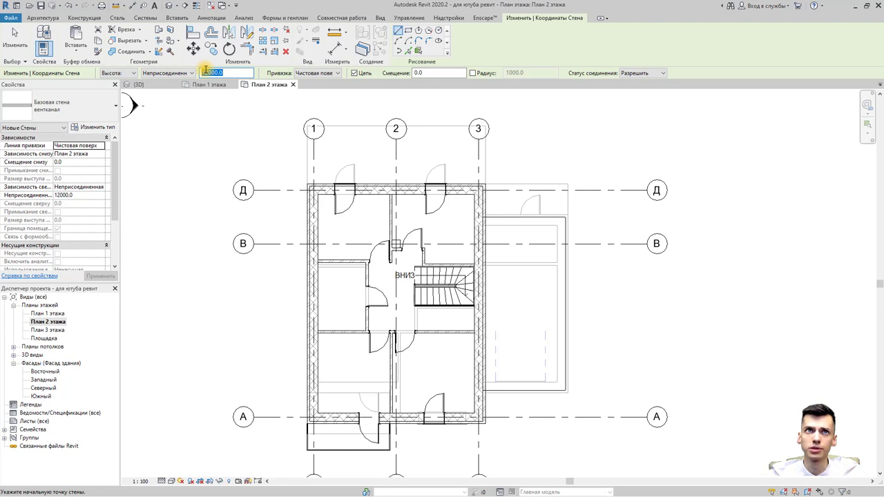
left_click(337, 72)
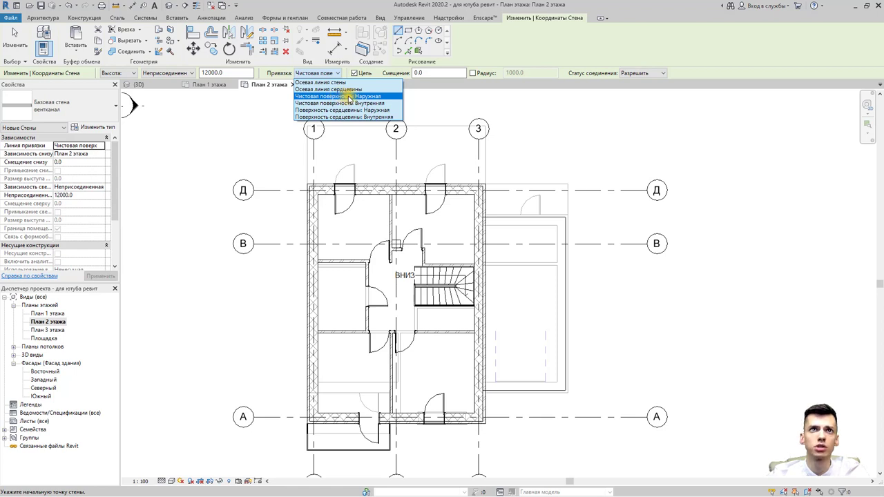
left_click(351, 97)
middle_click_drag(430, 131, 389, 126)
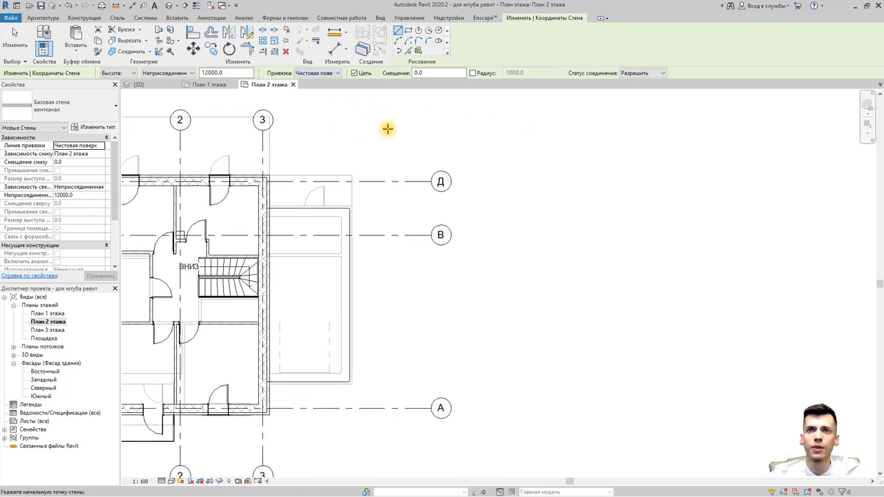
- Begin a line-mode wall from a start point, then cancel this first attempt
left_click(399, 32)
scroll(497, 292, "up", 1)
scroll(497, 292, "up", 1)
left_click(497, 291)
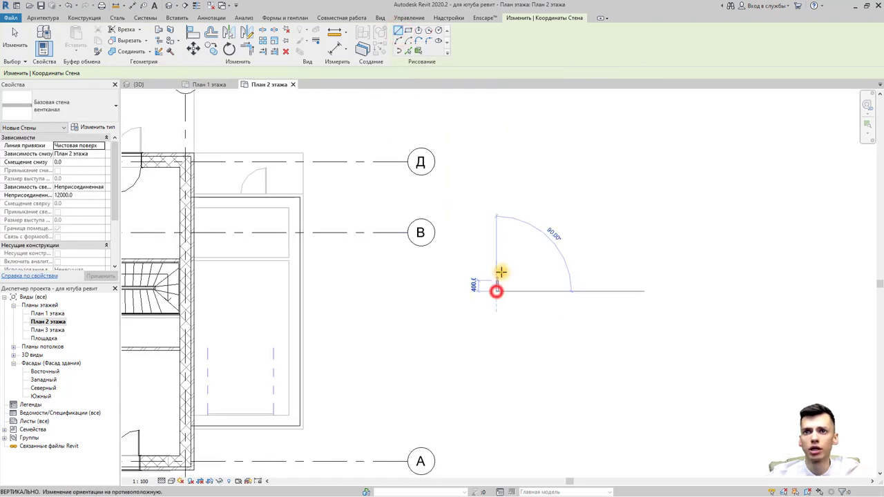
scroll(496, 282, "up", 1)
scroll(496, 280, "up", 1)
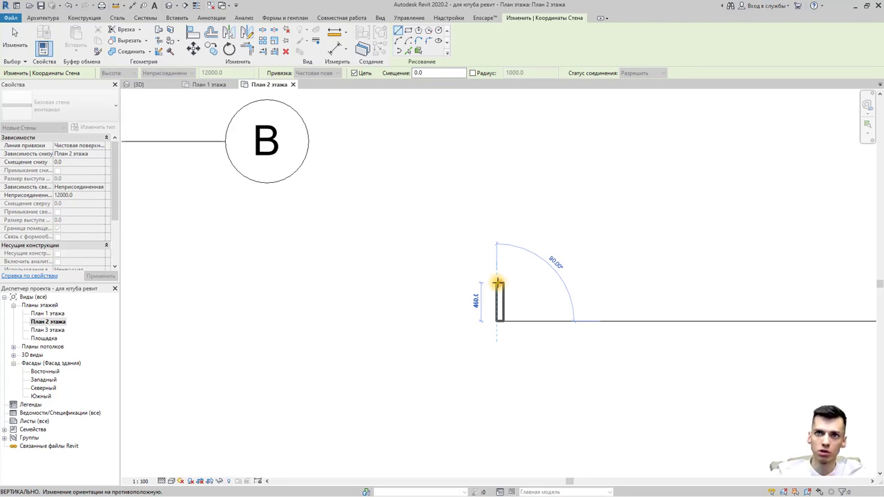
type("300")
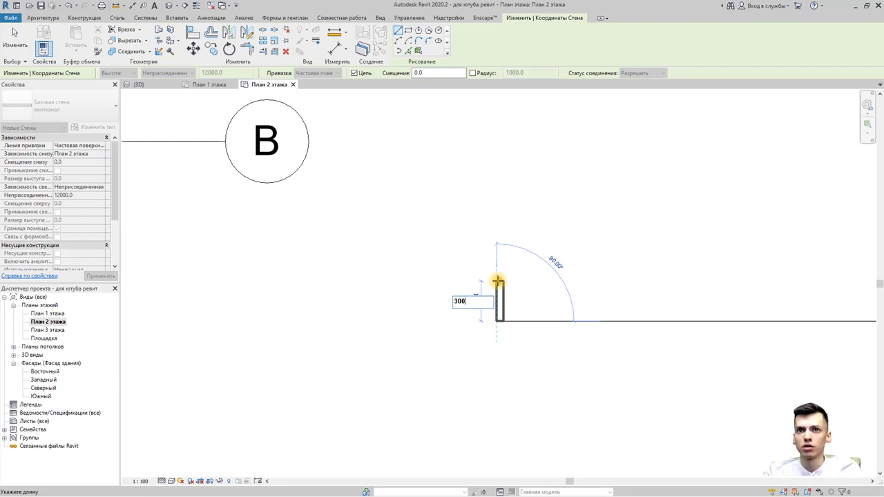
key("Escape")
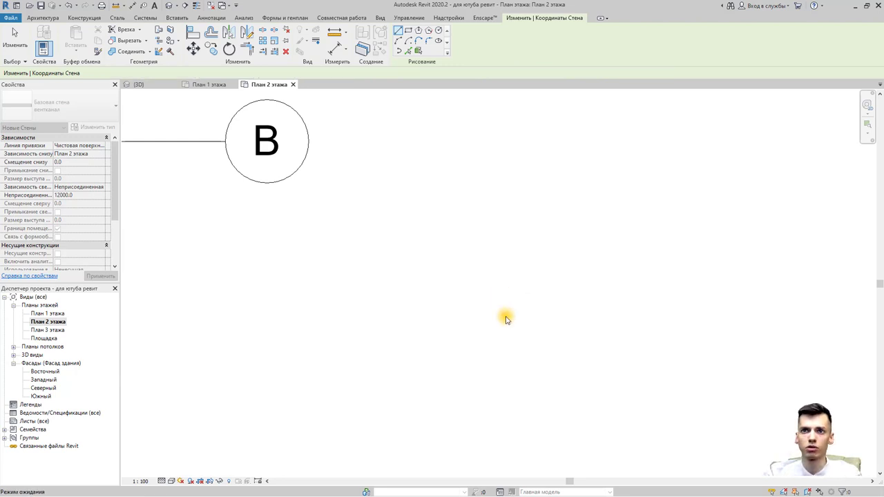
key("Escape")
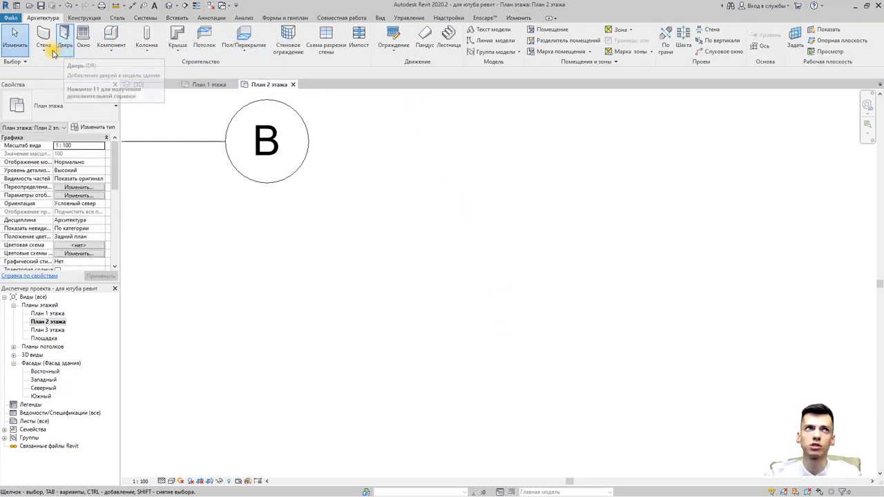
- Draw four closed вентканал walls forming a 300 by 400 rectangle
left_click(43, 50)
left_click(62, 69)
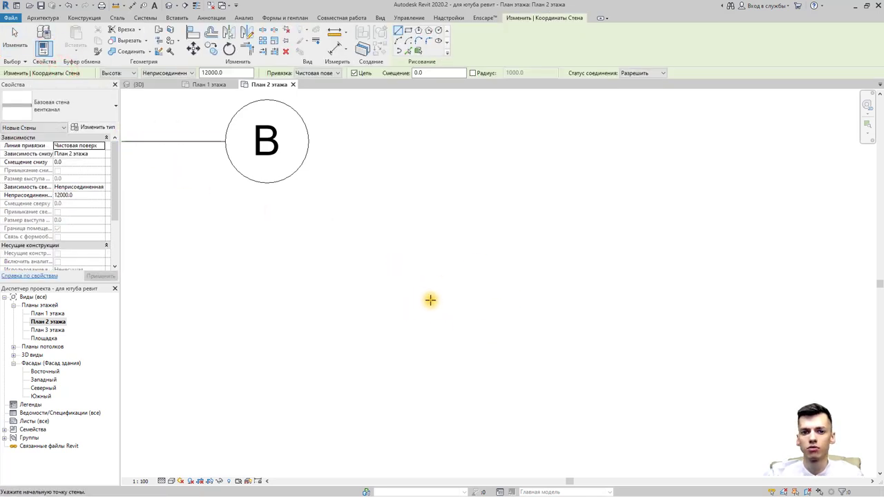
left_click(437, 321)
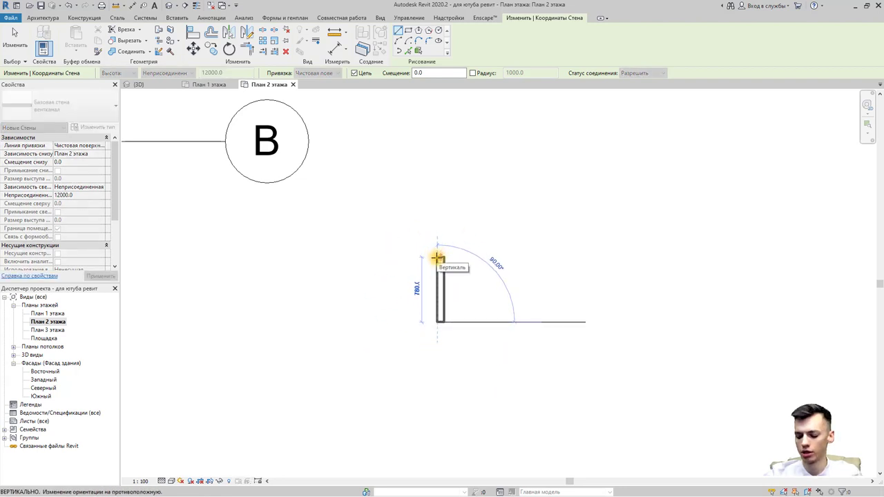
type("3")
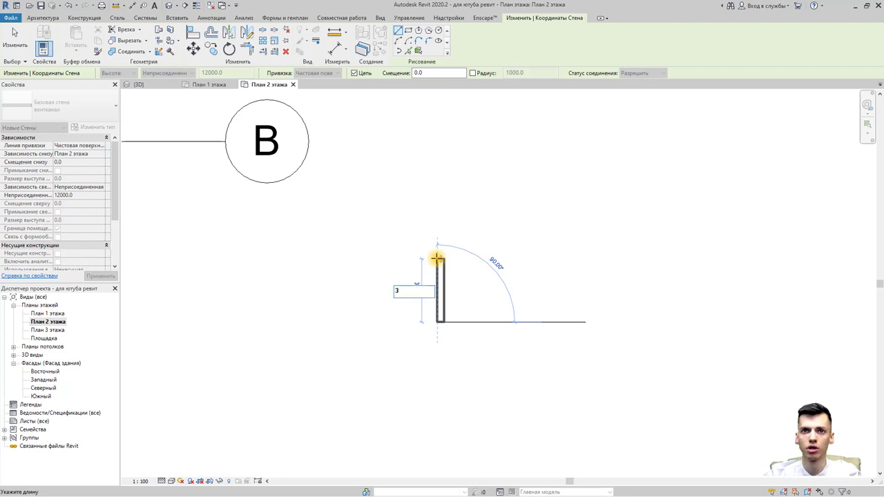
type("00")
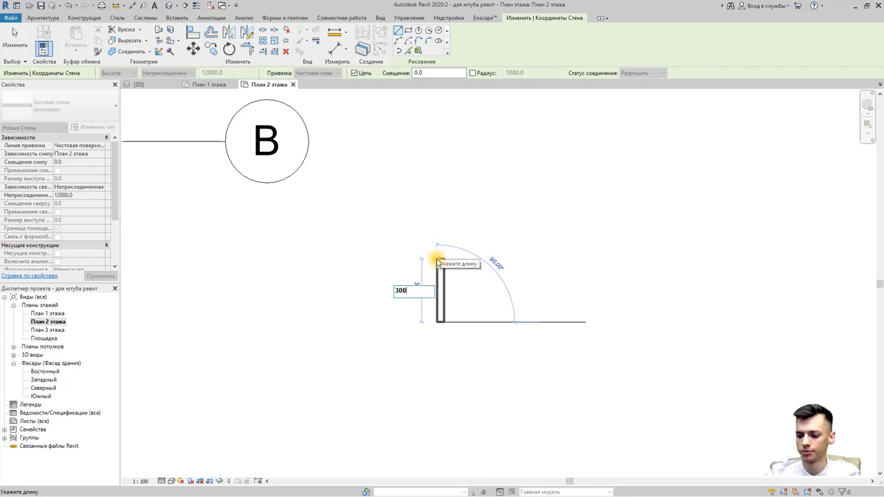
key("Return")
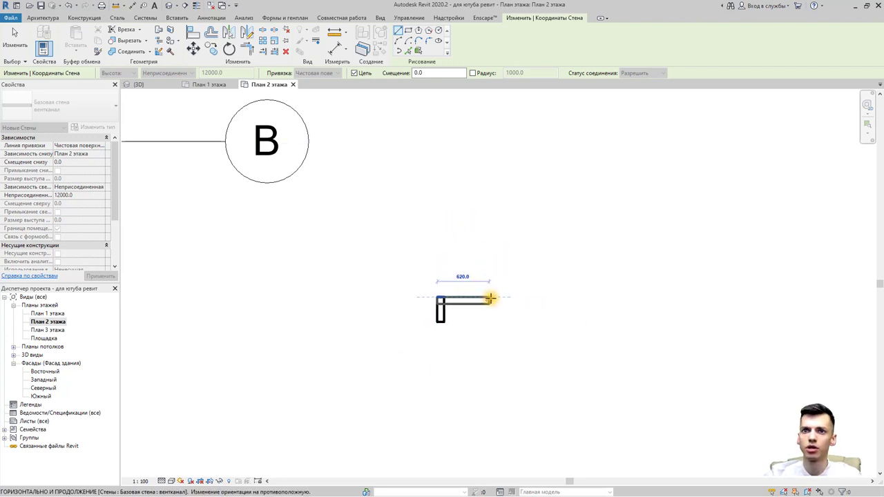
scroll(489, 299, "up", 1)
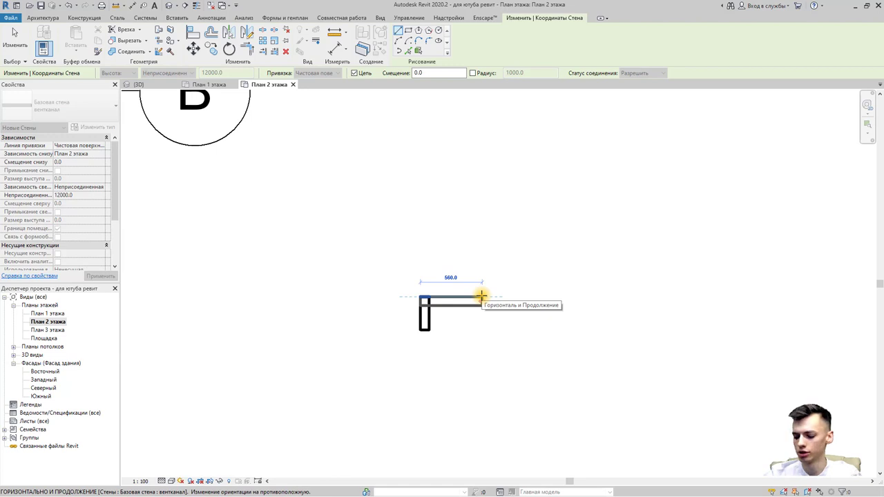
type("400")
key("Return")
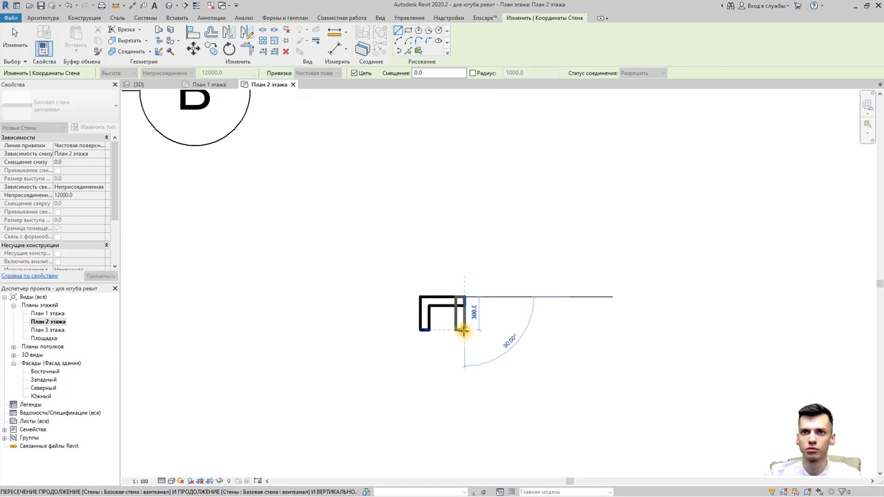
left_click(464, 330)
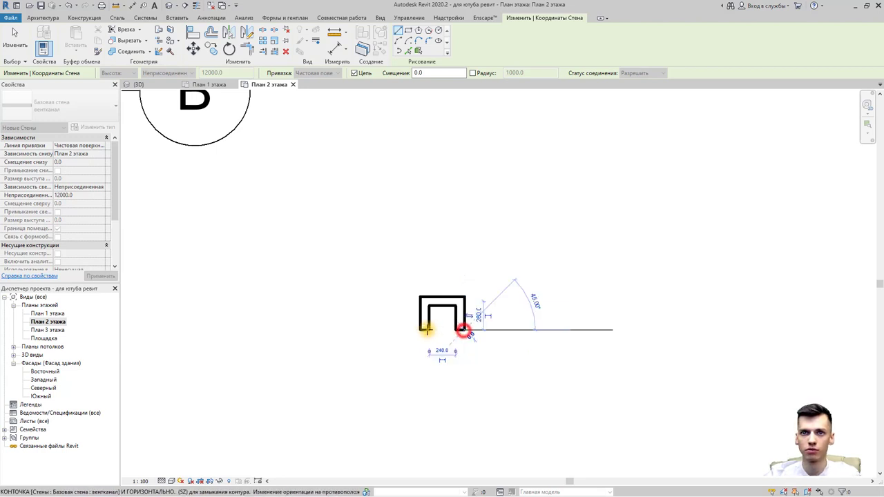
left_click(422, 329)
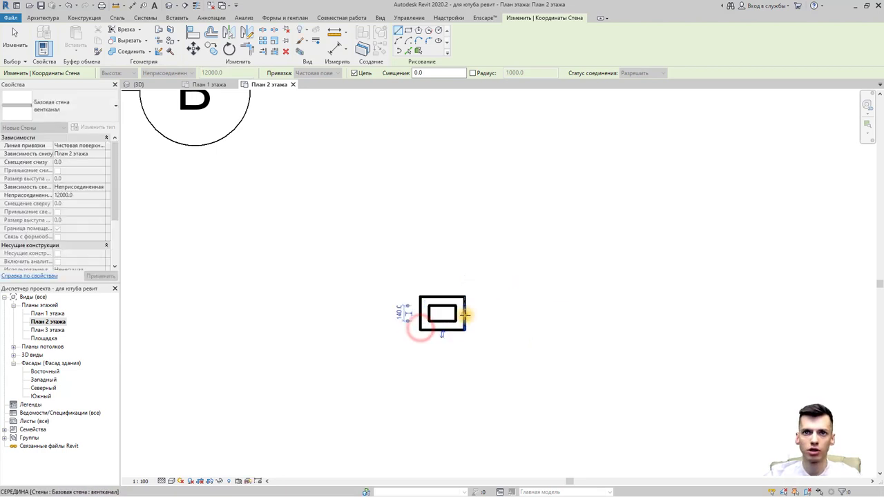
scroll(467, 324, "up", 1)
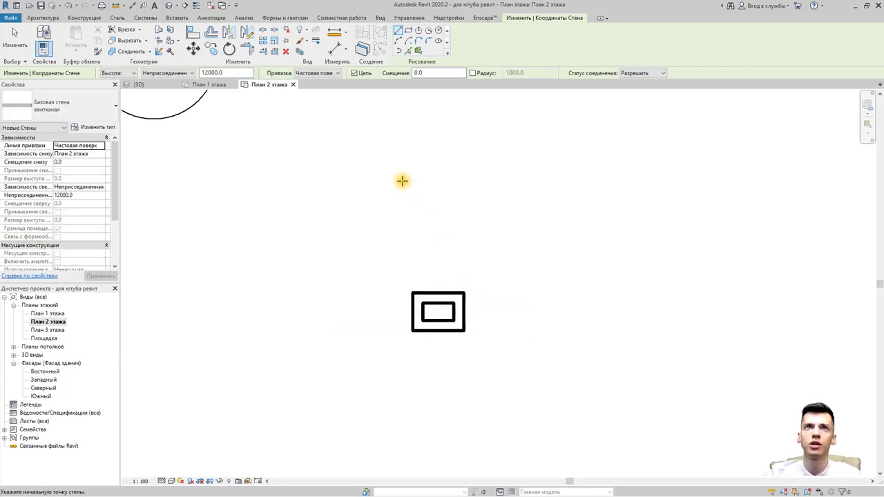
- Start a measurement from the top duct wall, then cancel it
left_click(333, 32)
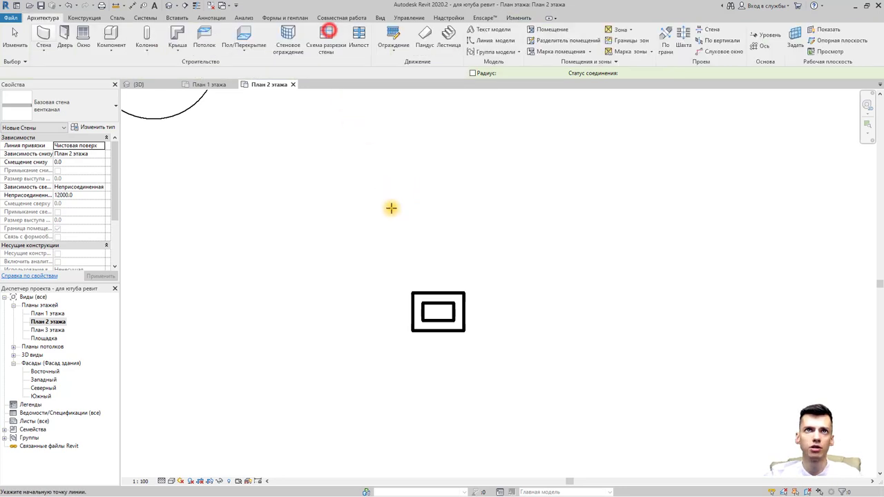
left_click(434, 285)
scroll(438, 332, "up", 1)
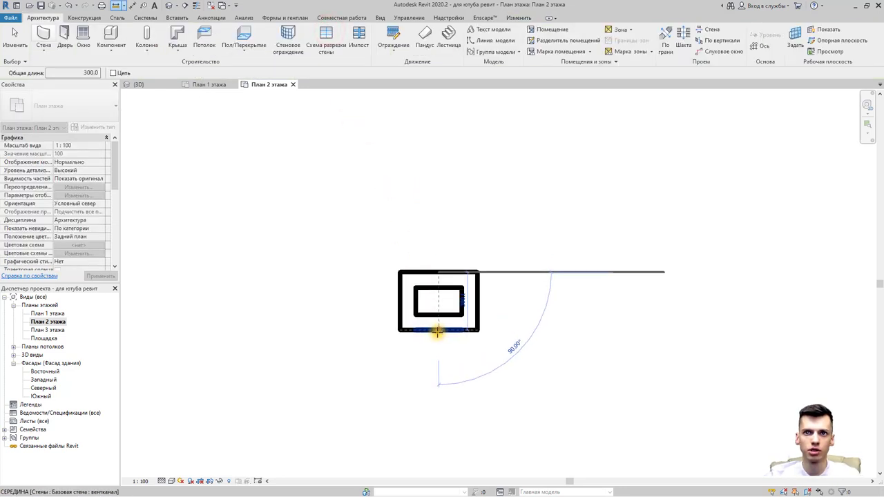
key("Escape")
key("Escape")
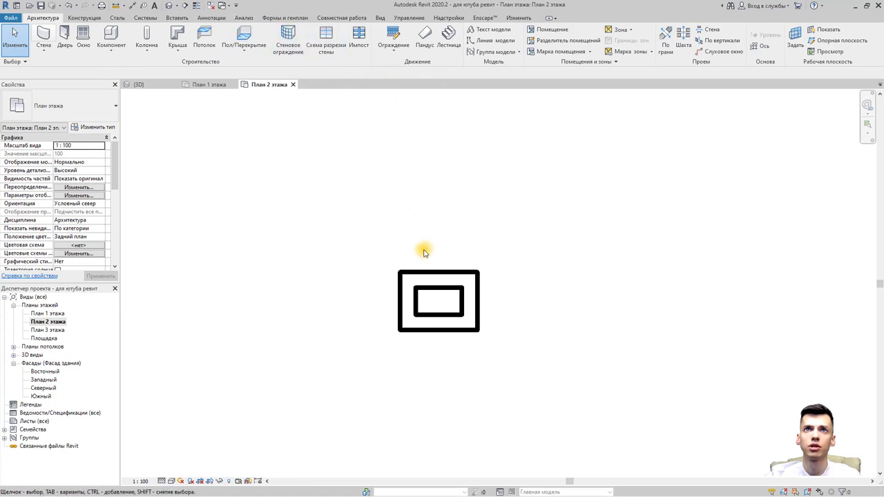
- Select the duct's top wall and measure the distance across the duct walls
left_click(437, 271)
left_click(327, 29)
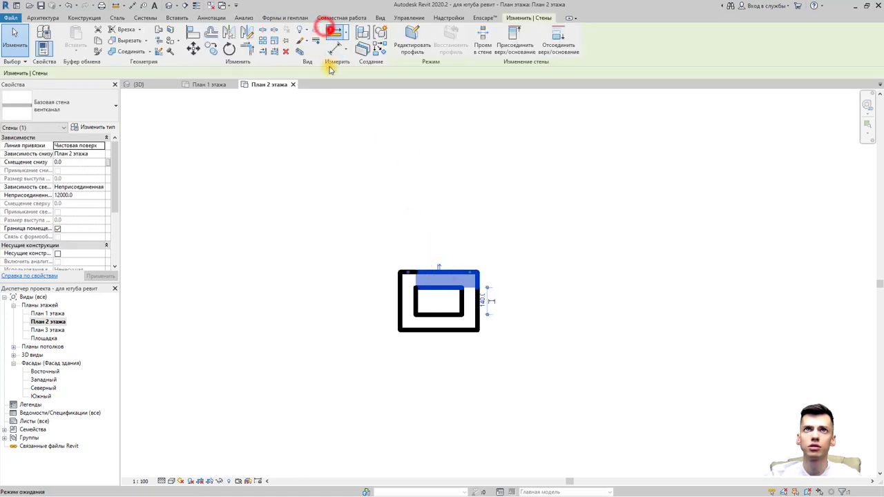
left_click(400, 301)
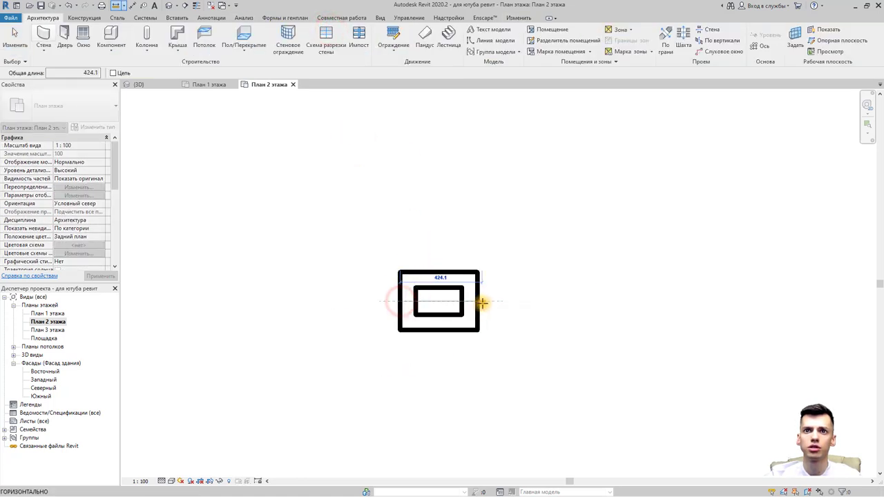
key("Escape")
key("Escape")
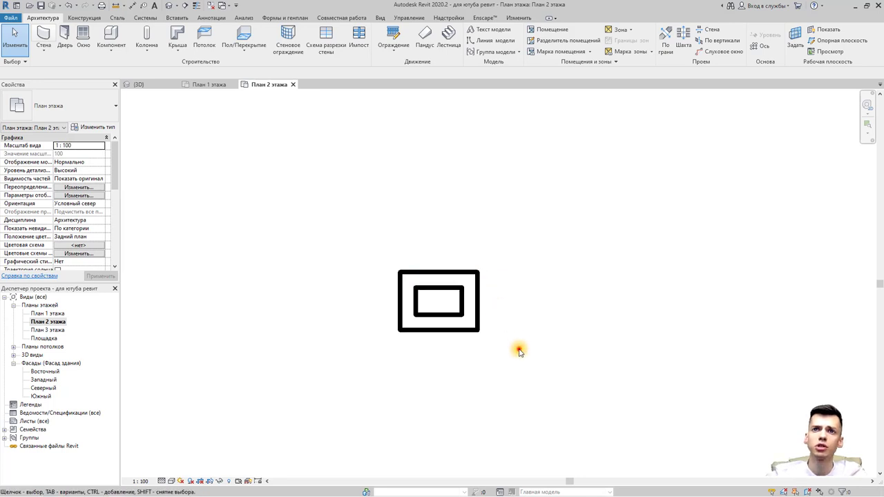
- Window-select the four duct walls and create an assembly named вентканал
left_click_drag(518, 349, 366, 243)
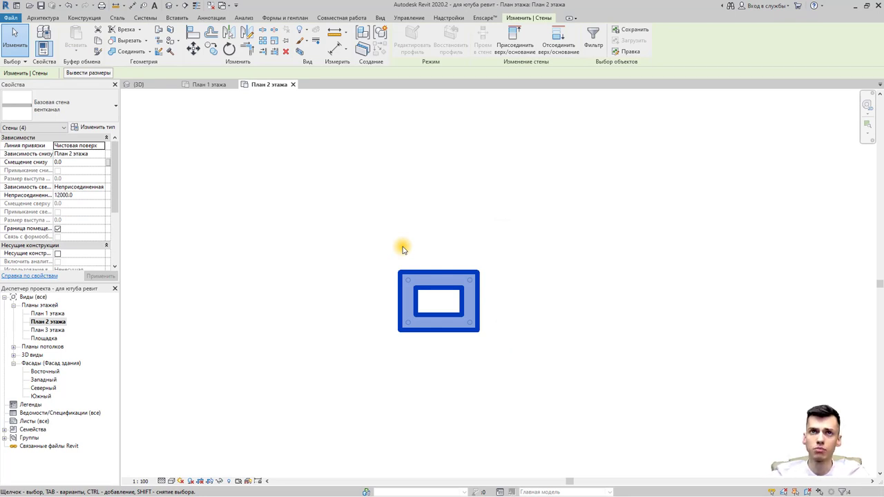
left_click(362, 35)
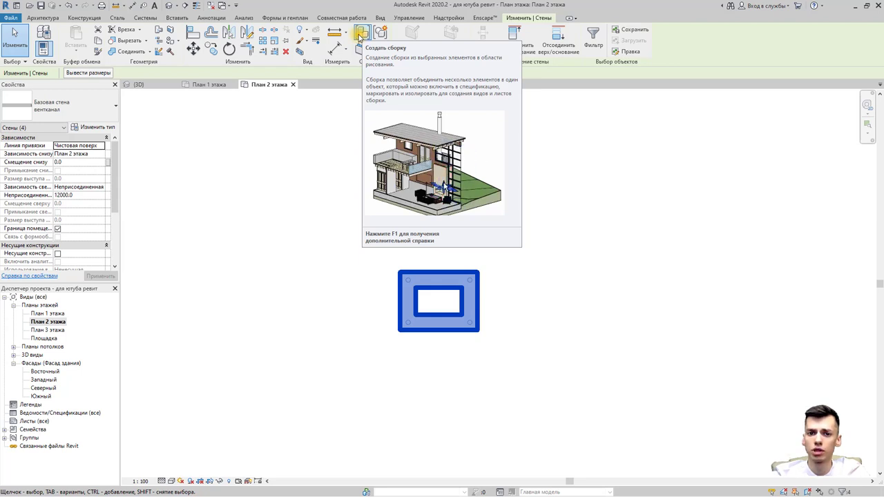
left_click(360, 36)
type("вентканал")
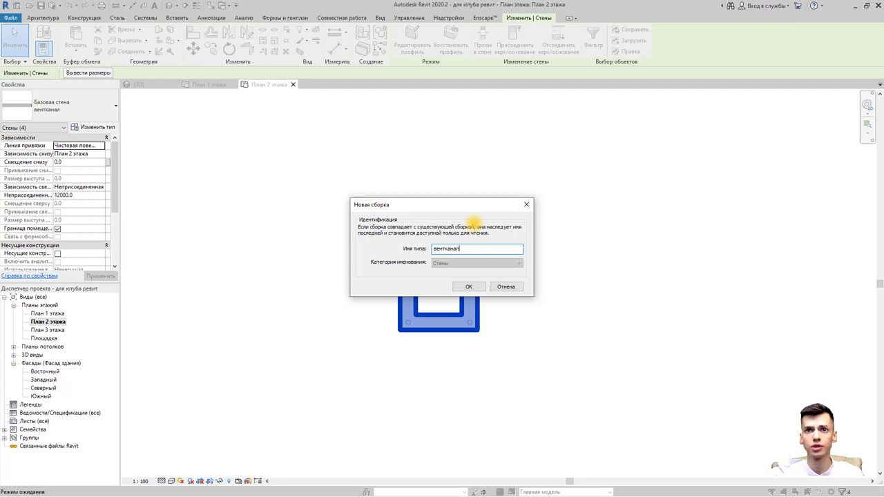
left_click(468, 287)
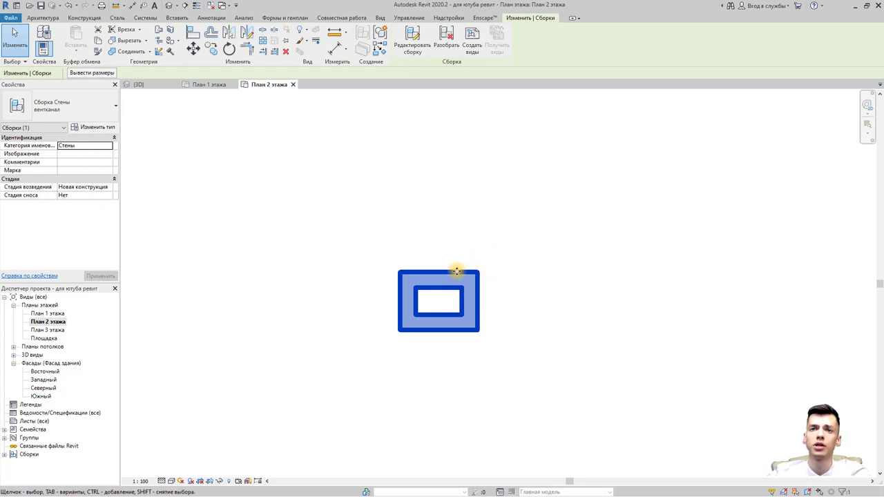
- Shift the вентканал assembly around the plan by dragging, undoing once and using Move
scroll(442, 290, "down", 2)
scroll(435, 291, "down", 2)
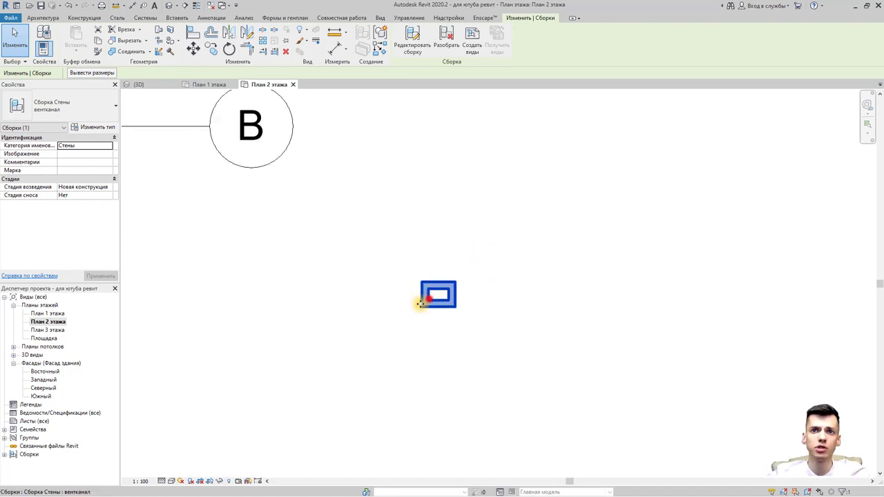
left_click_drag(429, 295, 349, 301)
left_click(377, 311)
left_click(373, 311)
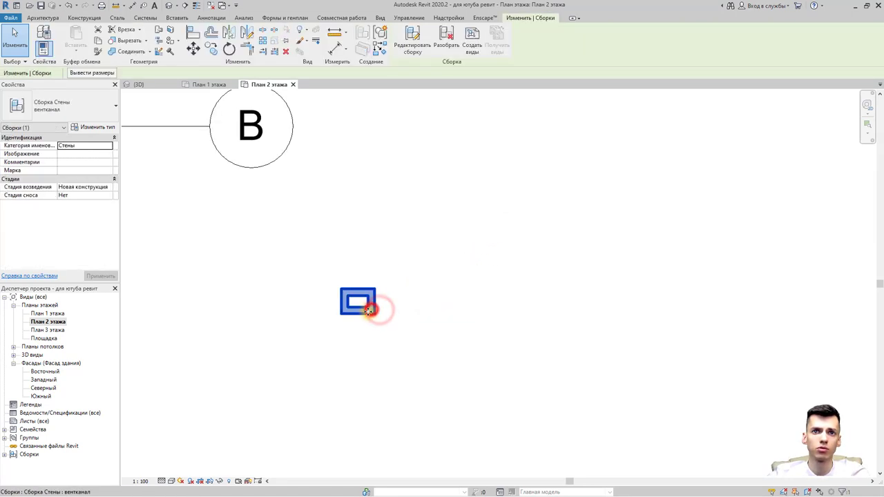
key("ctrl+z")
left_click(193, 47)
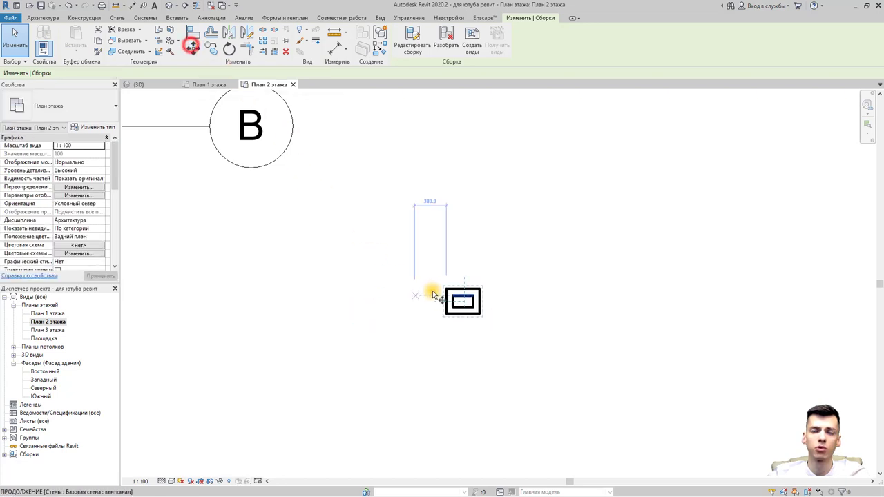
left_click(447, 314)
left_click(342, 307)
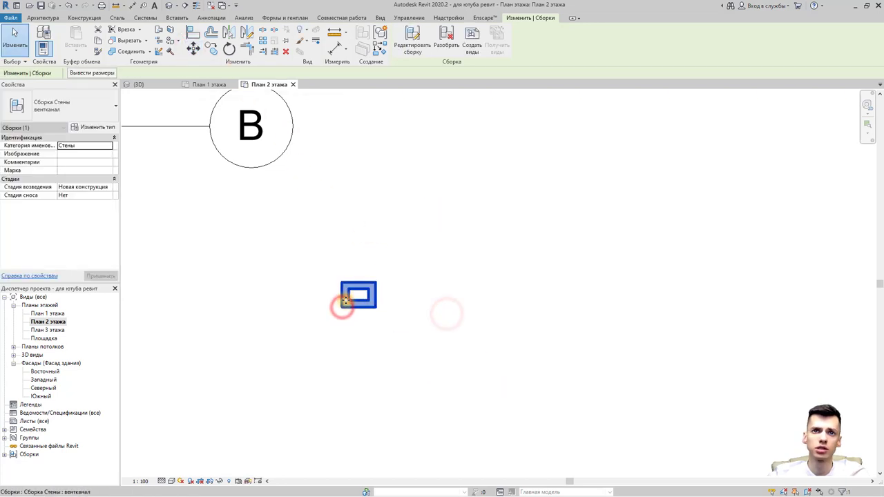
left_click_drag(343, 306, 432, 333)
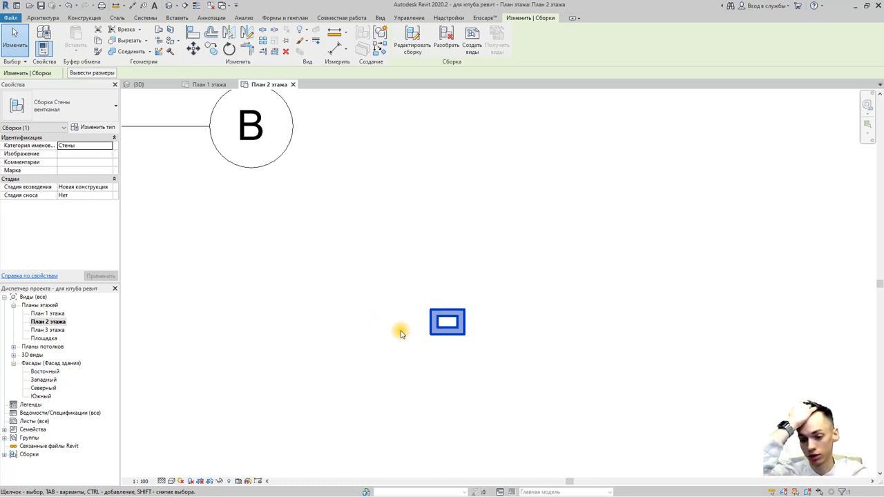
left_click_drag(446, 329, 368, 356)
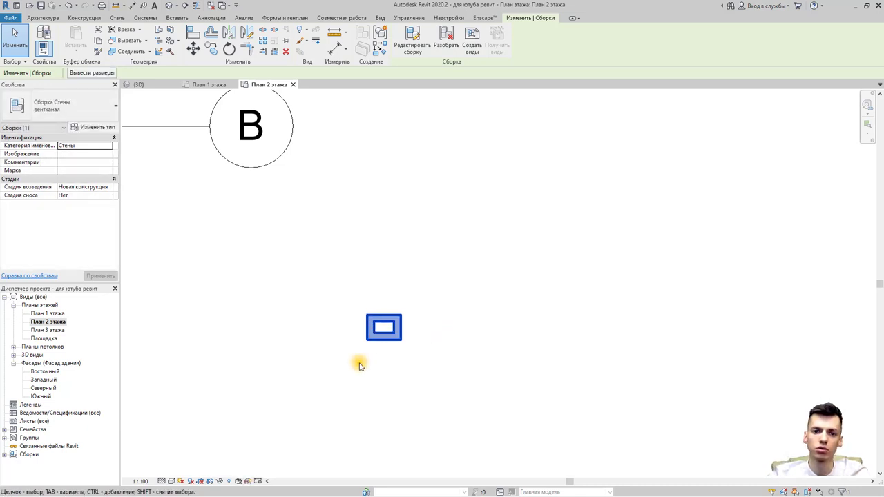
- Select the wall beside the stairs, then reselect the вентканал assembly
middle_click_drag(266, 351, 527, 328)
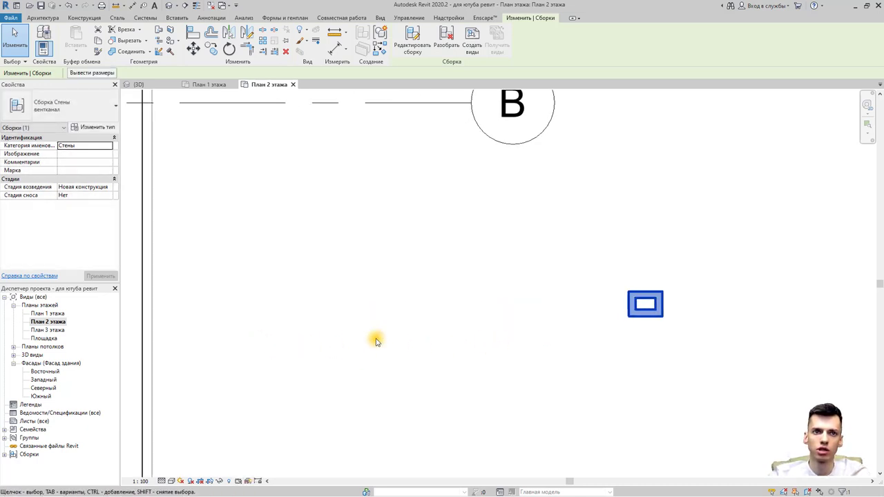
scroll(382, 335, "down", 2)
middle_click_drag(389, 331, 561, 327)
scroll(262, 310, "down", 2)
scroll(258, 310, "up", 5)
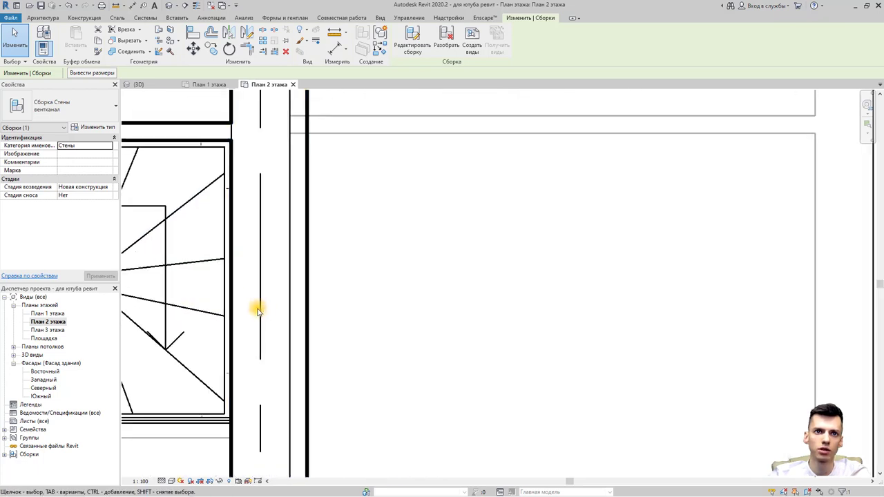
left_click(290, 306)
scroll(260, 346, "down", 3)
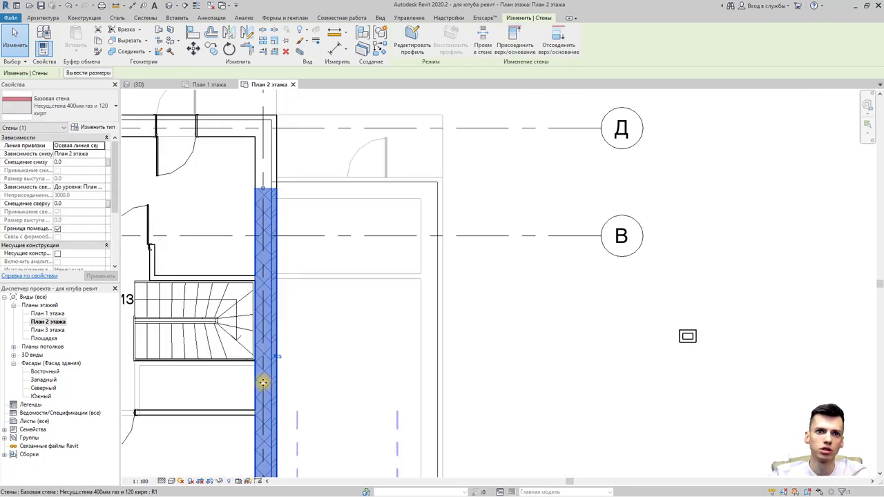
middle_click_drag(262, 381, 239, 367)
scroll(272, 424, "up", 4)
scroll(271, 424, "up", 3)
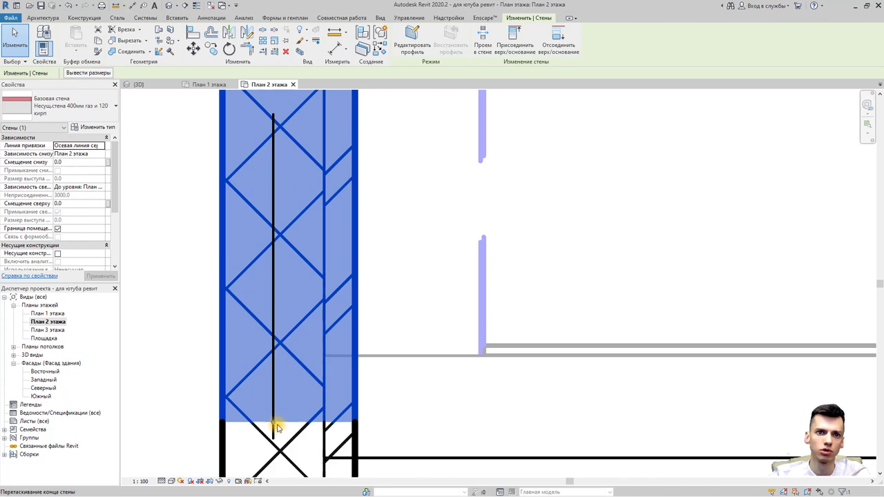
scroll(276, 427, "down", 3)
scroll(300, 405, "down", 2)
scroll(483, 394, "down", 1)
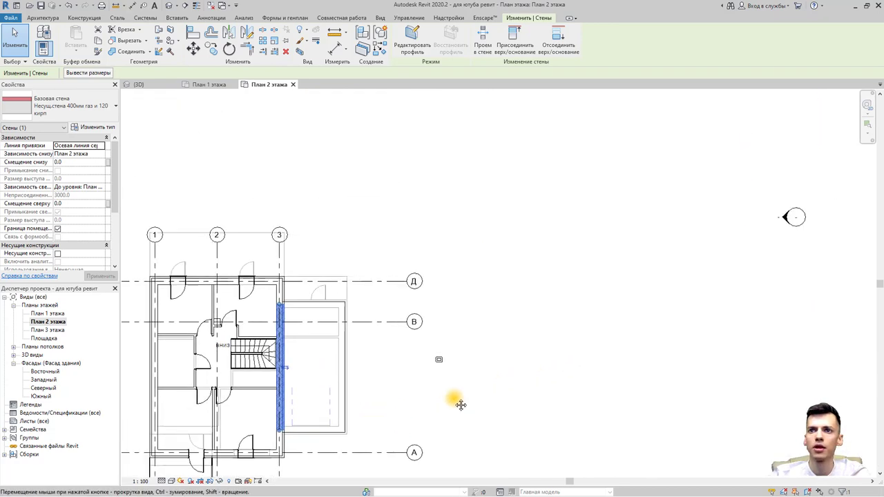
scroll(449, 372, "up", 1)
scroll(442, 364, "up", 3)
left_click(435, 343)
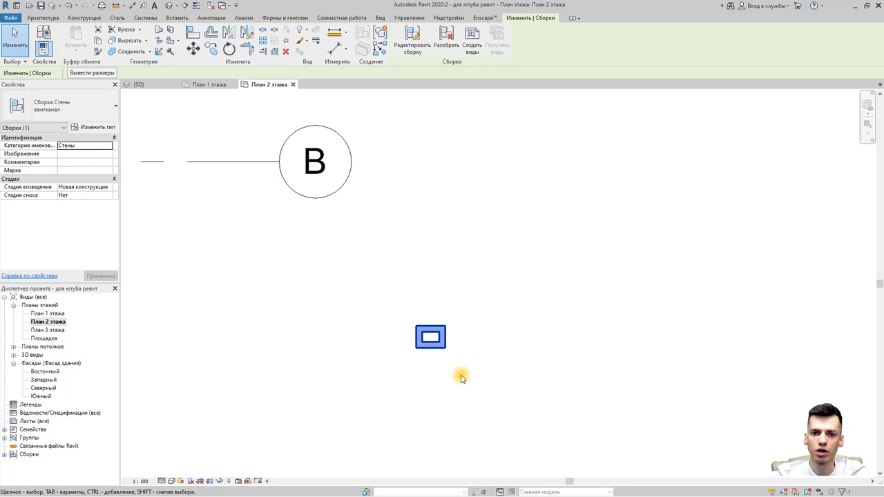
mouse_move(207, 84)
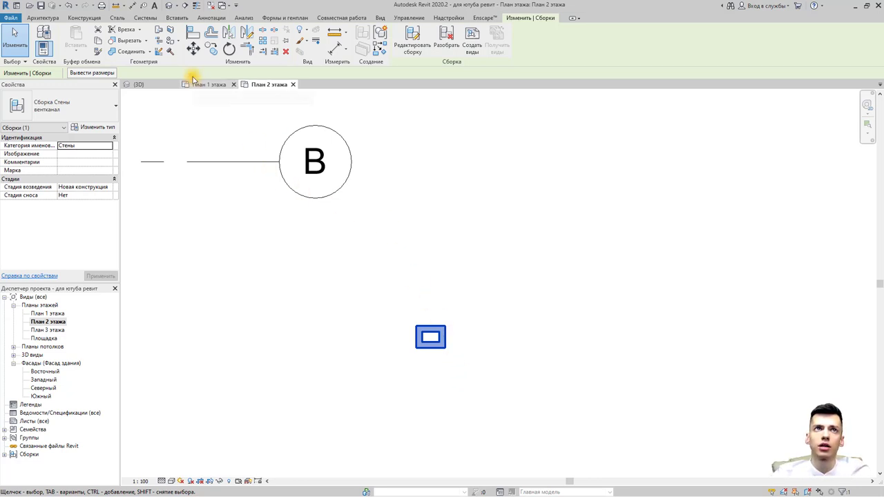
- Move the вентканал assembly by its corner into the left-wall corner just below grid В
left_click(193, 47)
scroll(406, 349, "up", 2)
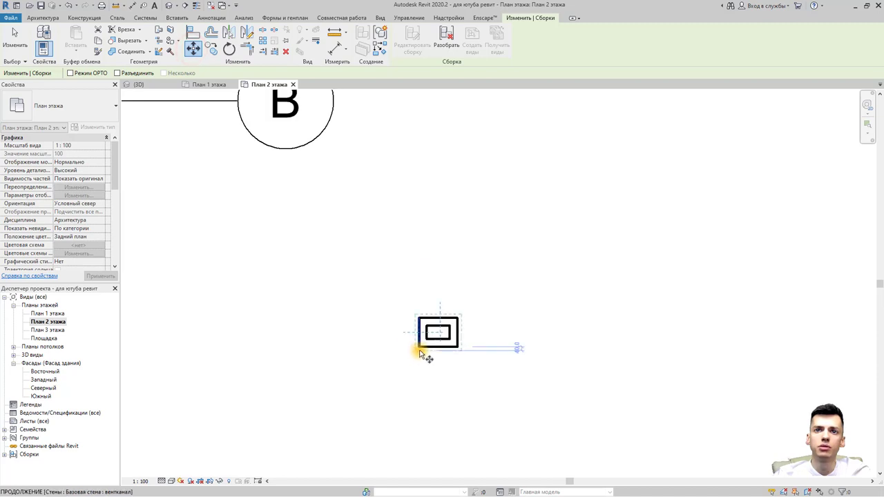
scroll(420, 354, "up", 1)
left_click(418, 350)
scroll(306, 336, "down", 2)
scroll(483, 321, "down", 2)
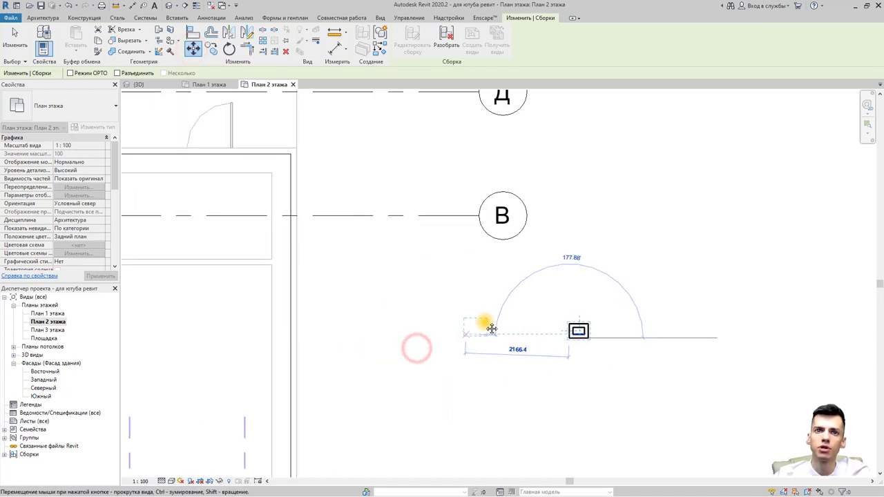
scroll(306, 322, "down", 1)
scroll(384, 308, "up", 1)
scroll(365, 276, "up", 2)
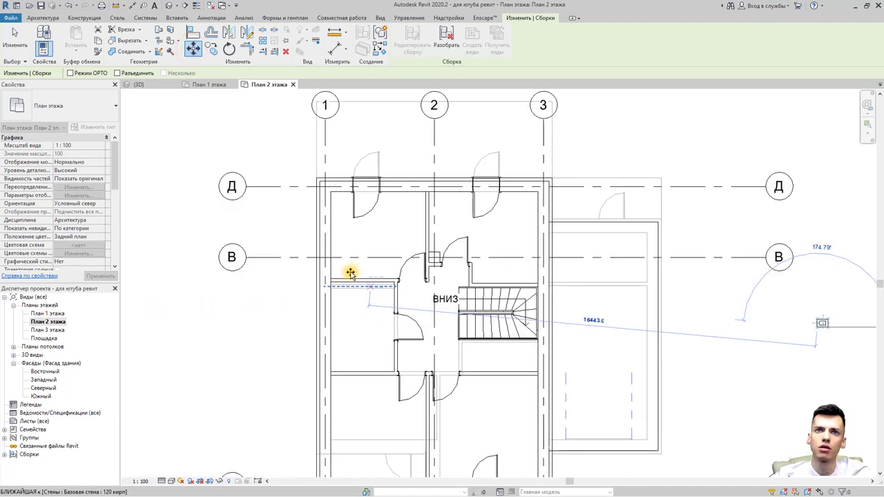
scroll(347, 276, "up", 2)
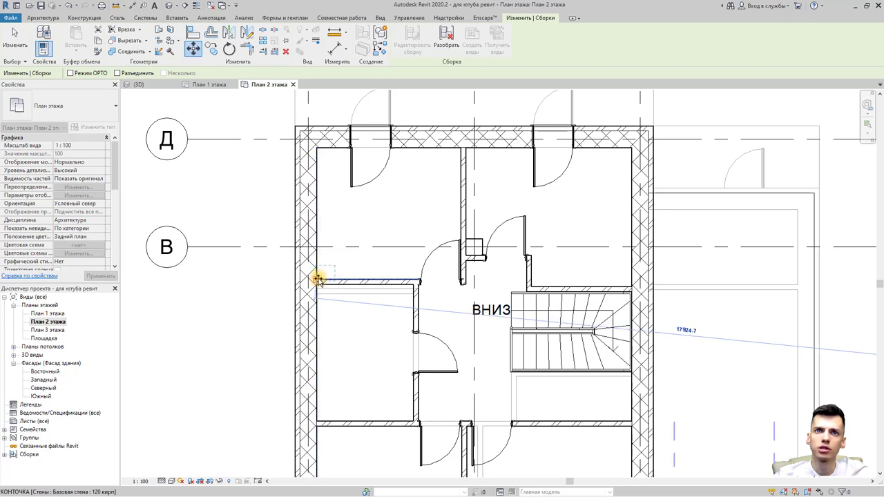
left_click(319, 276)
scroll(383, 262, "up", 1)
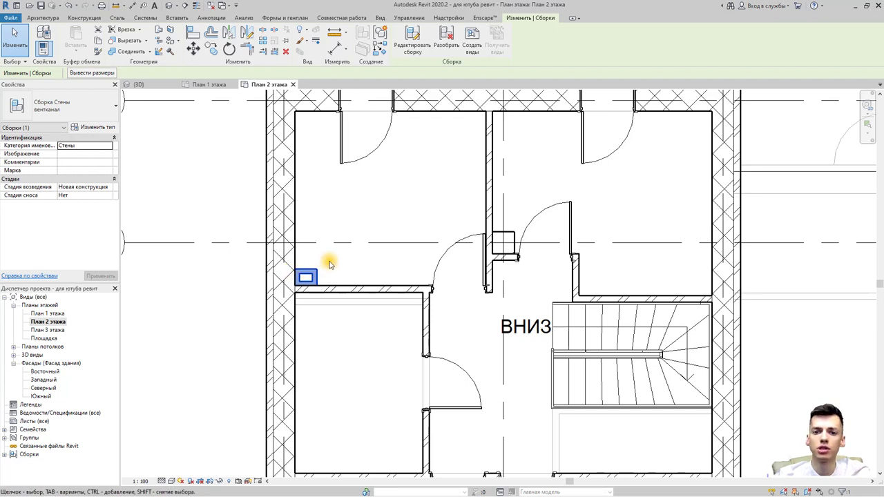
- Switch to the {3D} view, then orbit and zoom in on the vent shaft above the gable roof
left_click(170, 7)
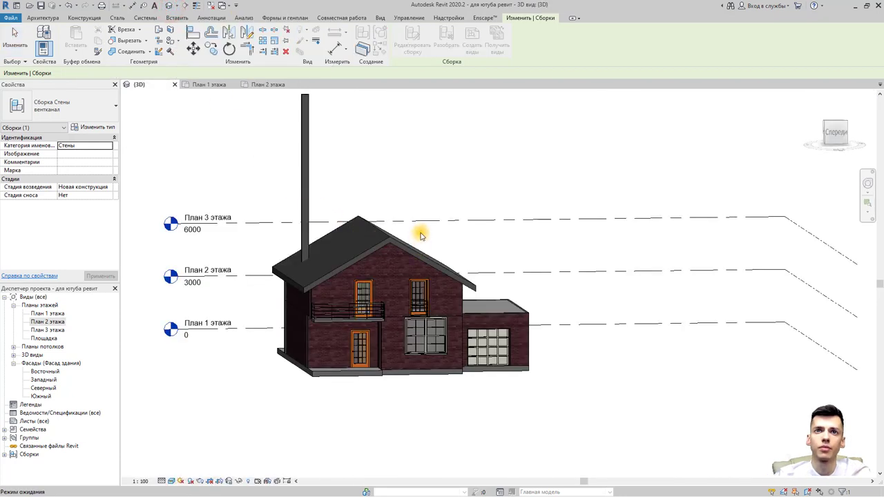
key("Escape")
mouse_move(422, 232)
middle_mouse_down("shift")
mouse_move(467, 284)
mouse_move(546, 324)
mouse_move(474, 349)
mouse_move(357, 352)
mouse_move(352, 325)
mouse_move(397, 324)
mouse_move(393, 312)
mouse_move(383, 317)
middle_mouse_up("shift")
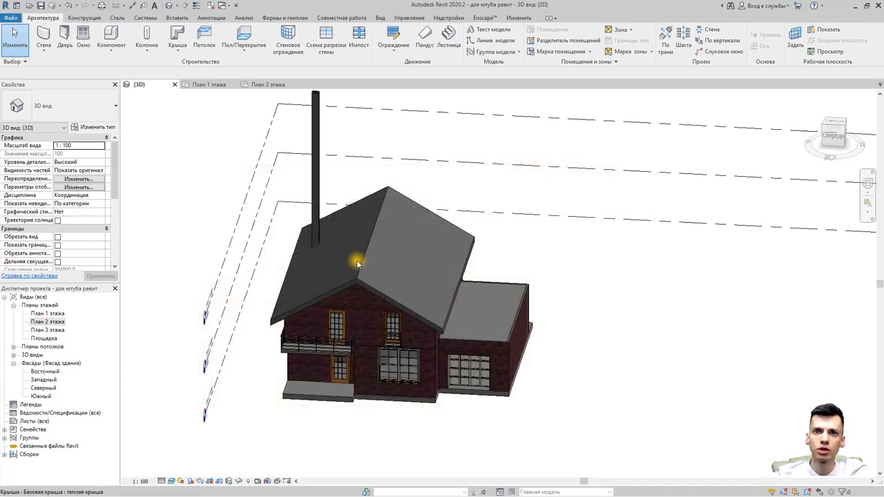
scroll(364, 265, "up", 5)
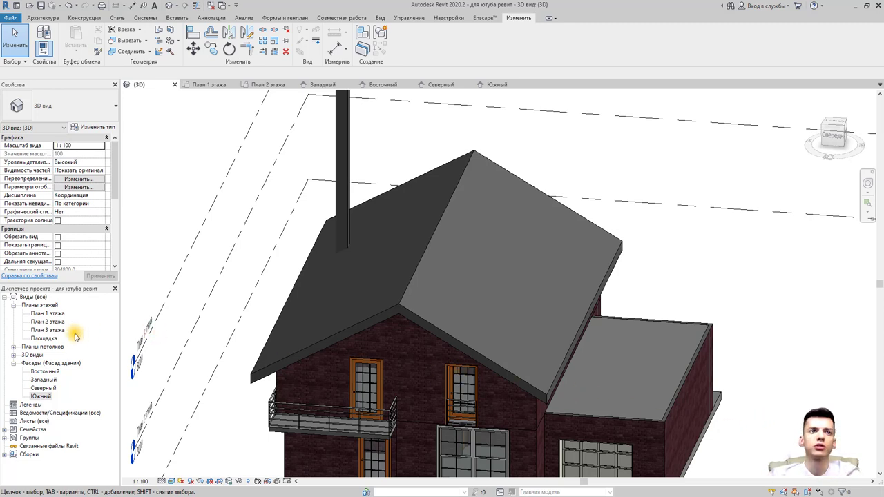
- Cycle through the East, West and North elevations, then open the Южный (South) elevation
double_click(45, 372)
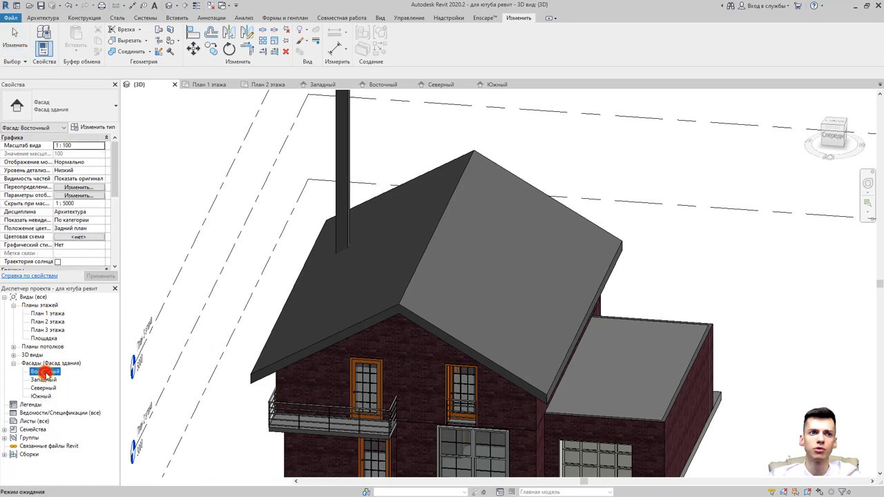
double_click(44, 379)
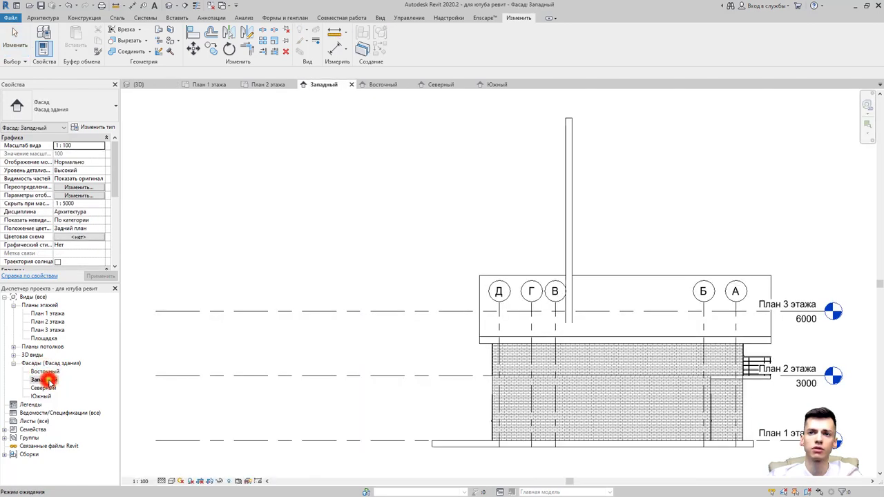
double_click(46, 388)
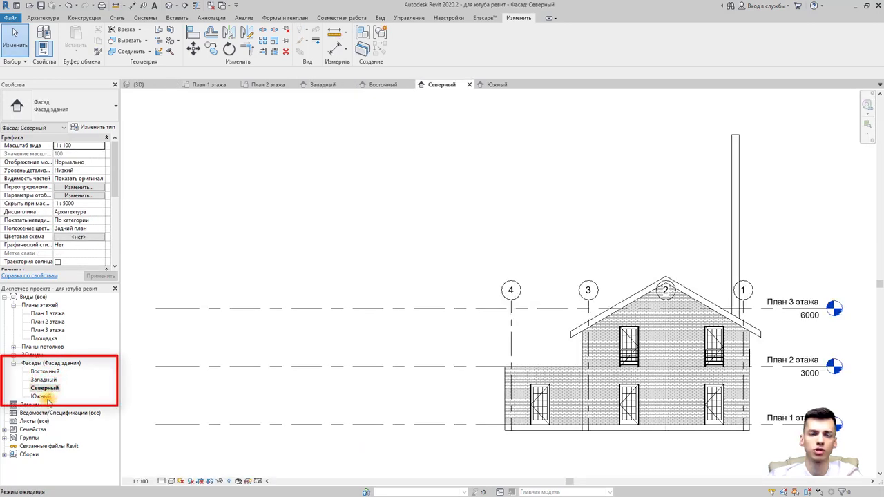
scroll(435, 301, "up", 2)
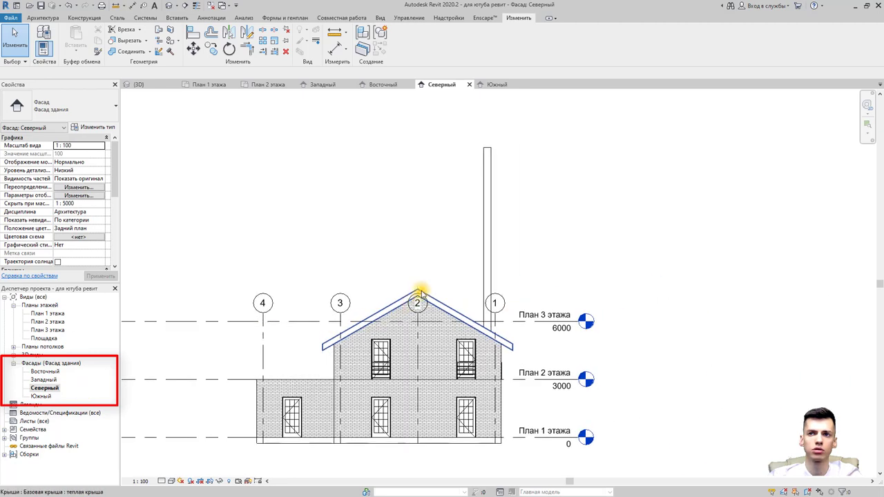
scroll(415, 290, "up", 1)
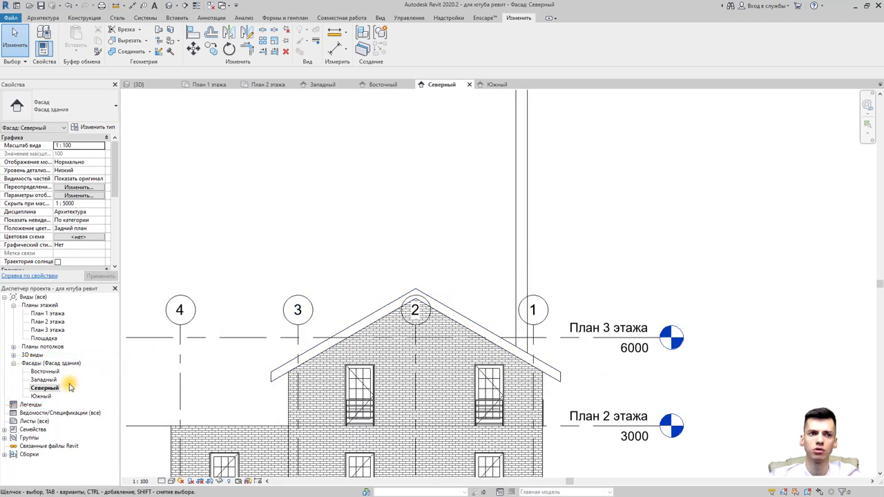
double_click(47, 397)
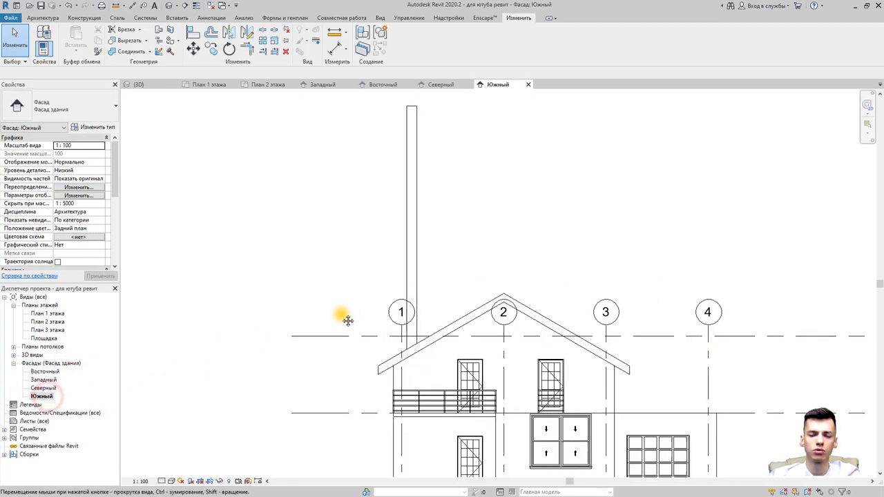
- Pan the south facade into view and select, then deselect, the вентканал duct assembly
middle_click_drag(345, 315, 315, 312)
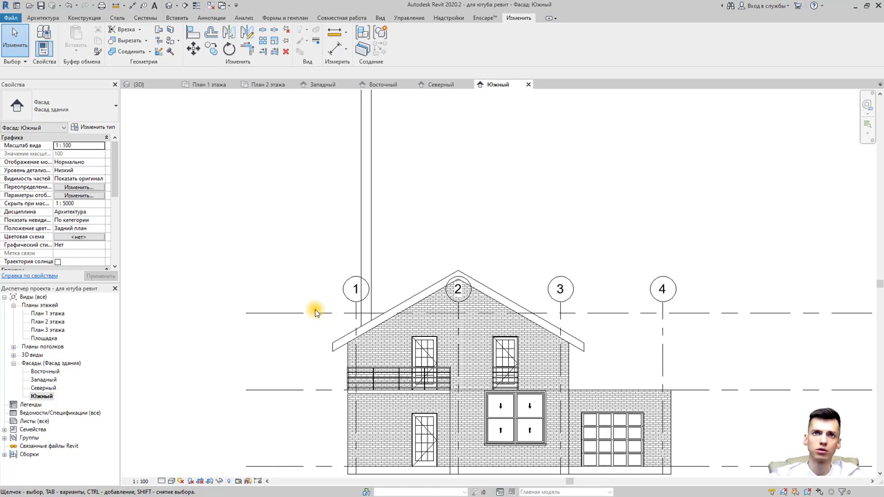
left_click(372, 209)
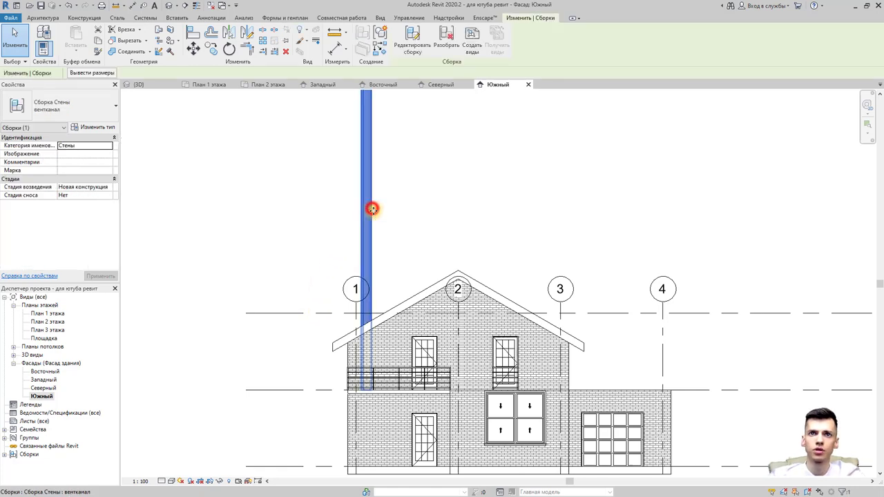
scroll(409, 207, "up", 2)
left_click(407, 198)
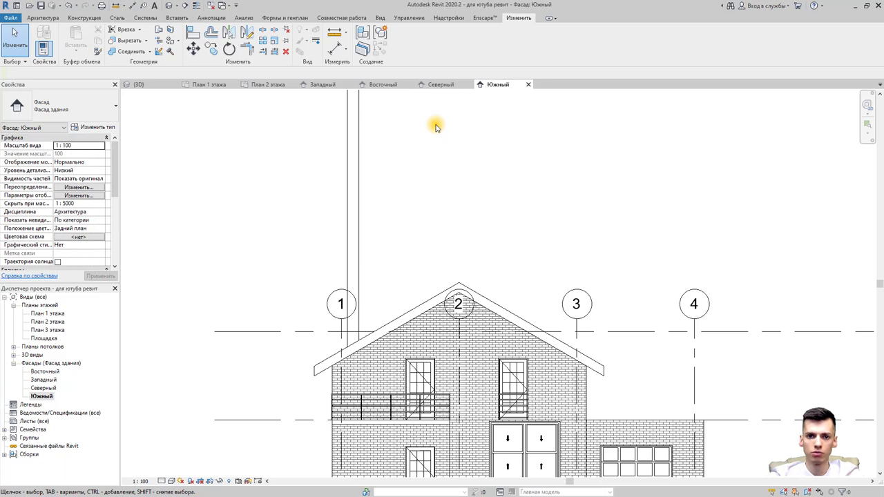
left_click(336, 48)
left_click(353, 55)
scroll(458, 284, "up", 2)
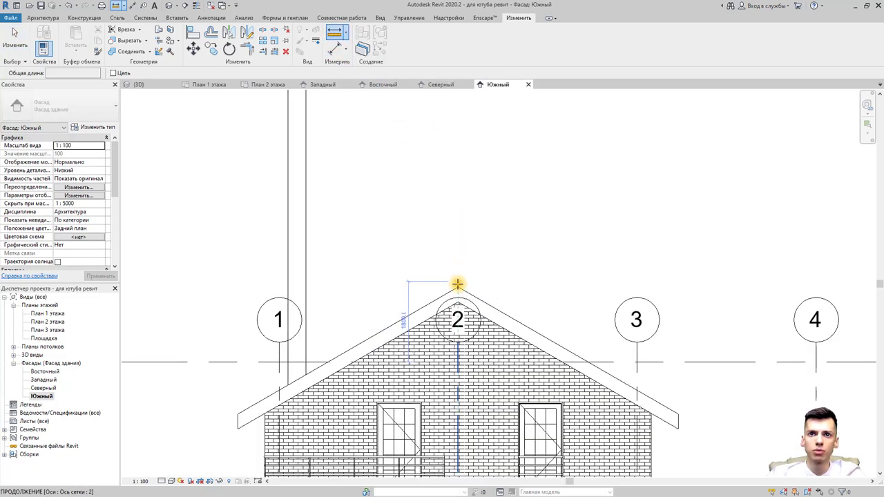
left_click(457, 284)
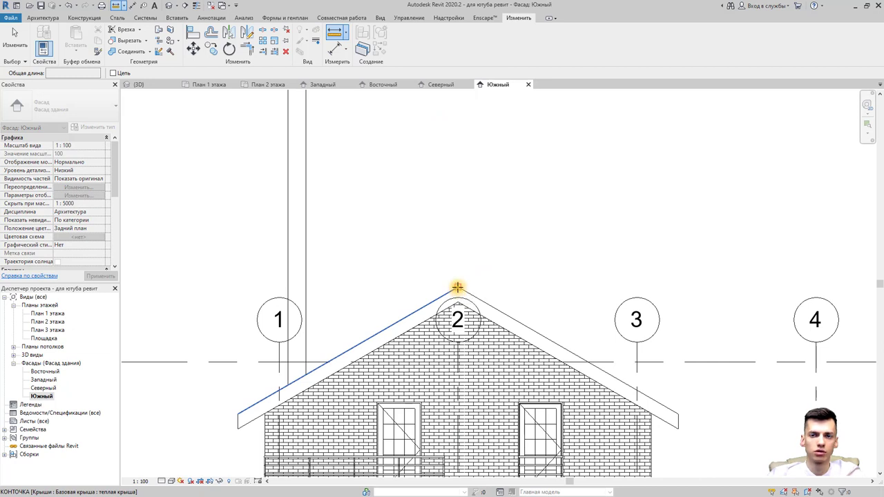
left_click(458, 287)
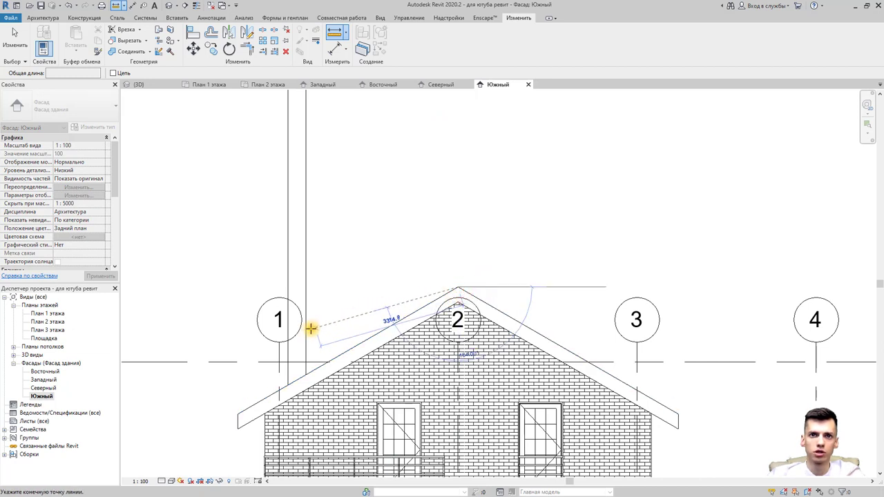
scroll(299, 334, "up", 2)
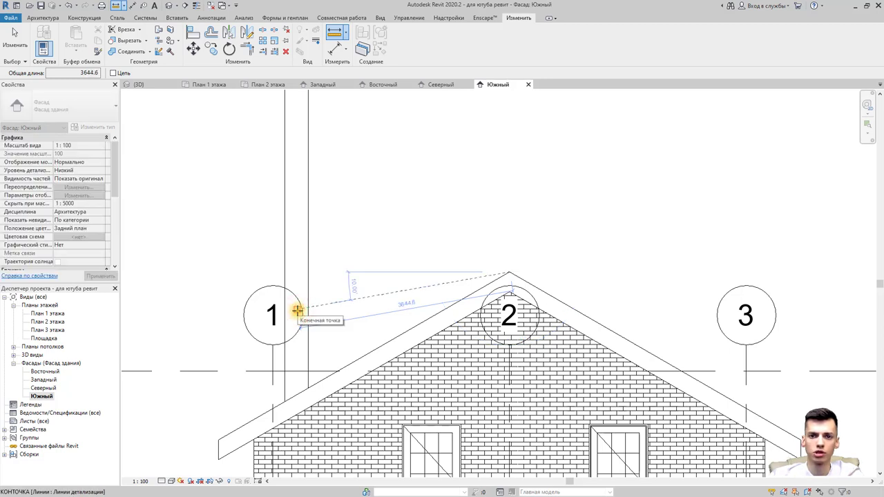
left_click(297, 311)
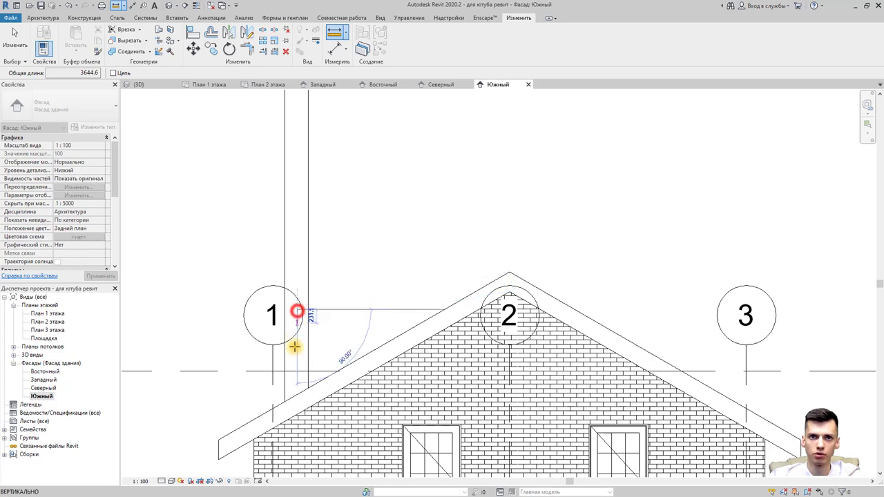
middle_click_drag(292, 365, 316, 218)
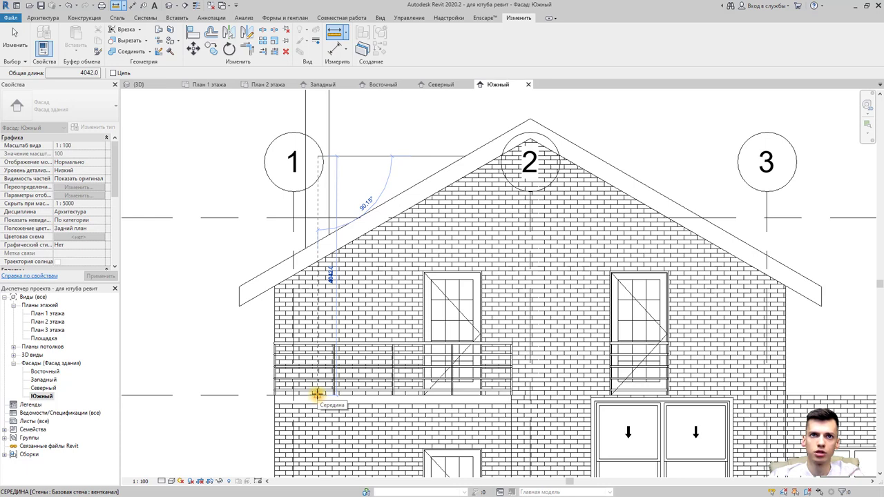
scroll(316, 395, "up", 2)
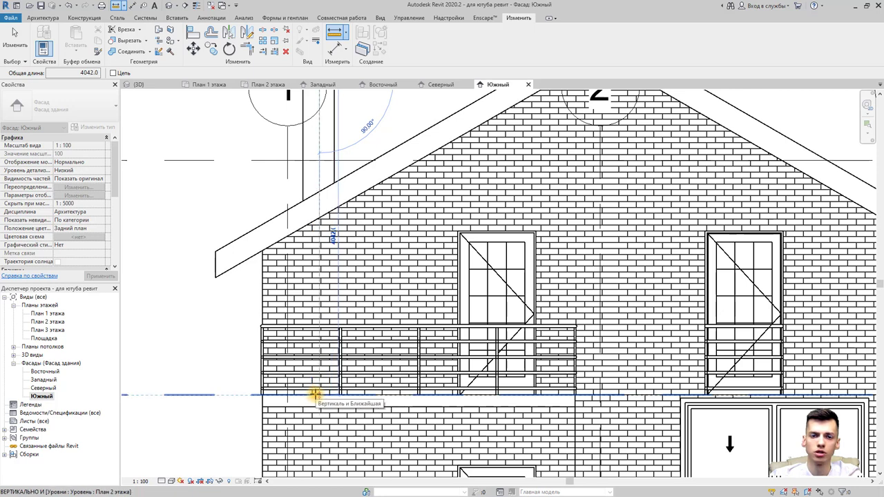
left_click(314, 394)
scroll(336, 238, "up", 3)
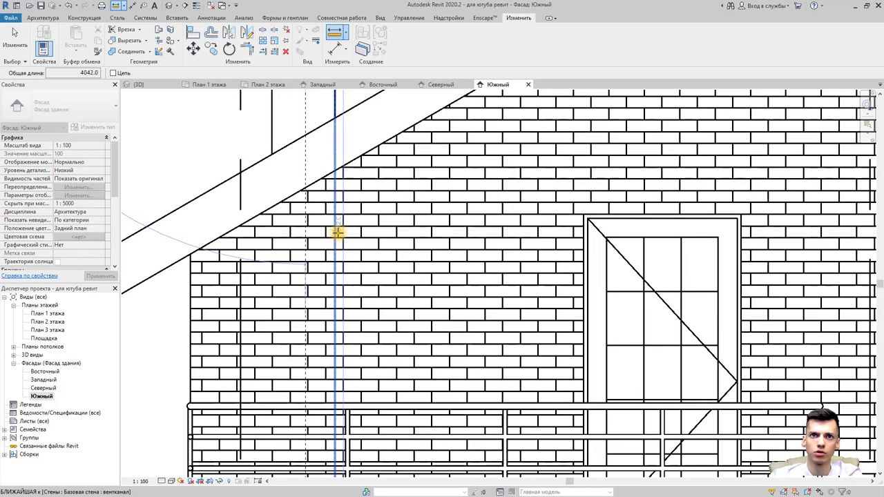
scroll(338, 235, "up", 4)
scroll(338, 240, "down", 2)
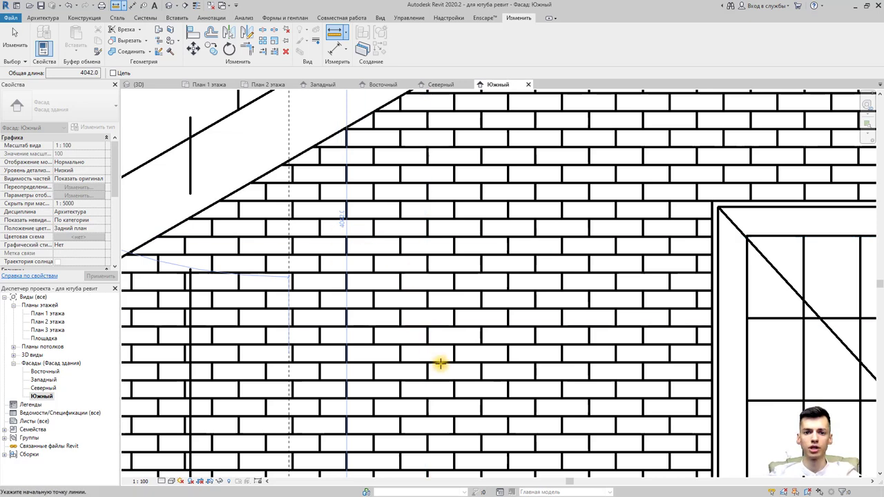
scroll(439, 363, "down", 3)
scroll(469, 402, "down", 2)
scroll(453, 355, "down", 2)
scroll(457, 317, "down", 1)
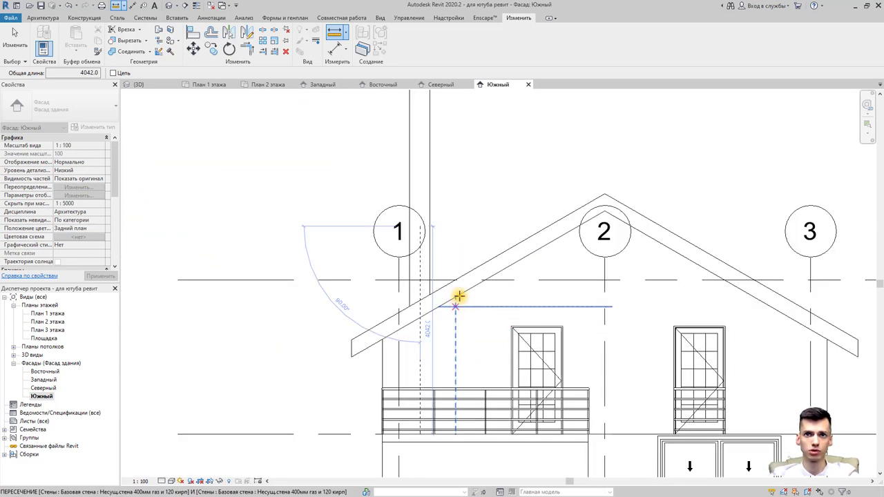
key("Escape")
scroll(389, 236, "down", 2)
middle_click_drag(383, 217, 441, 268)
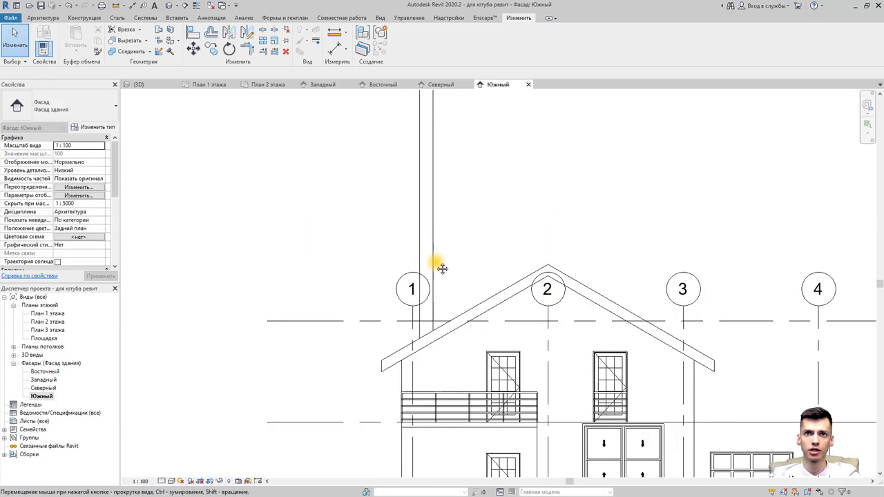
- Edit the вентканал assembly and set its walls' unconnected height to 4042
left_click(424, 224)
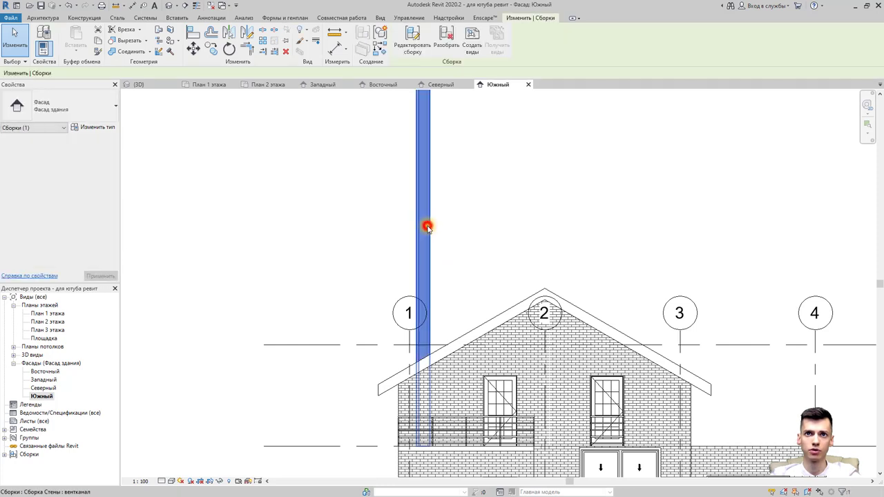
left_click(413, 43)
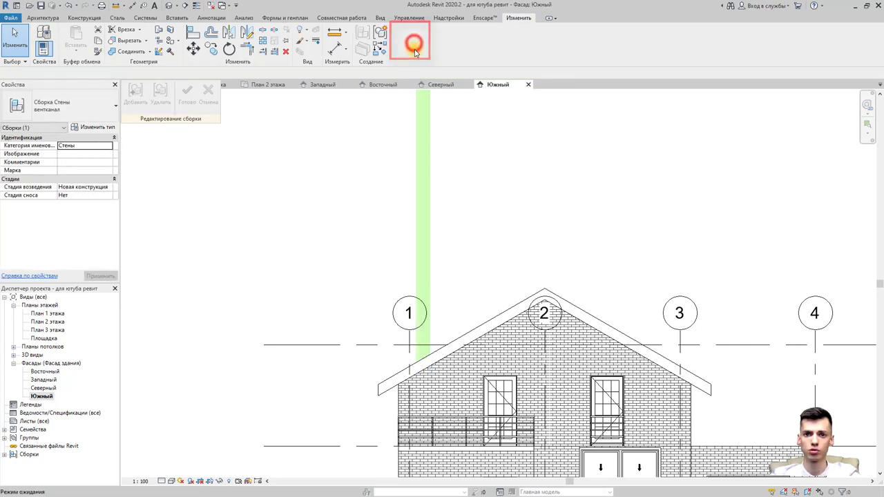
middle_click_drag(444, 142, 449, 244)
left_click_drag(460, 199, 404, 158)
middle_click_drag(467, 248, 458, 187)
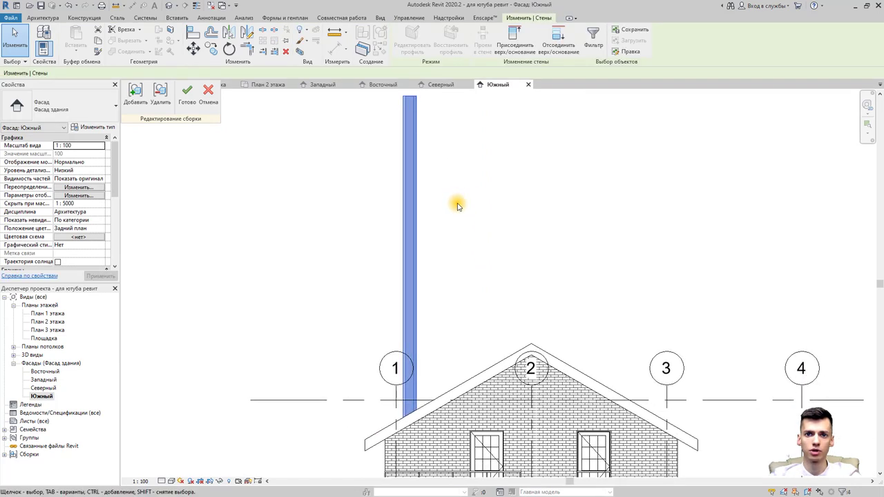
scroll(457, 211, "down", 2)
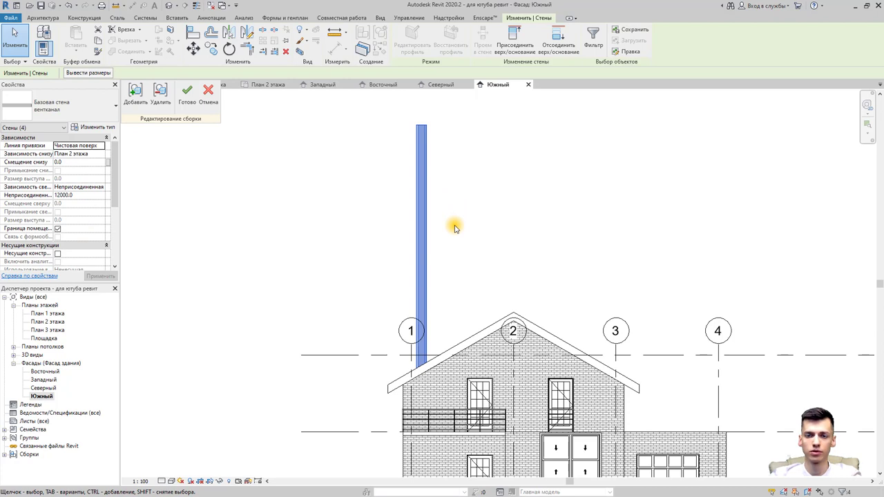
left_click(94, 197)
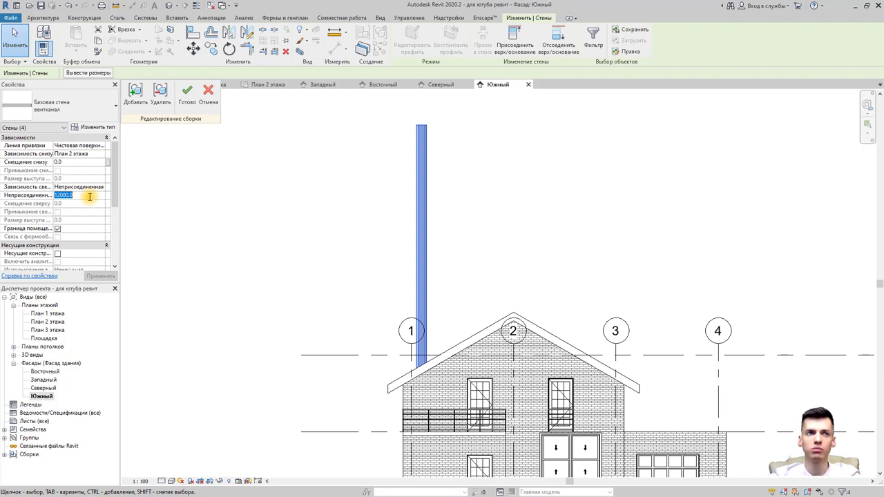
type("40")
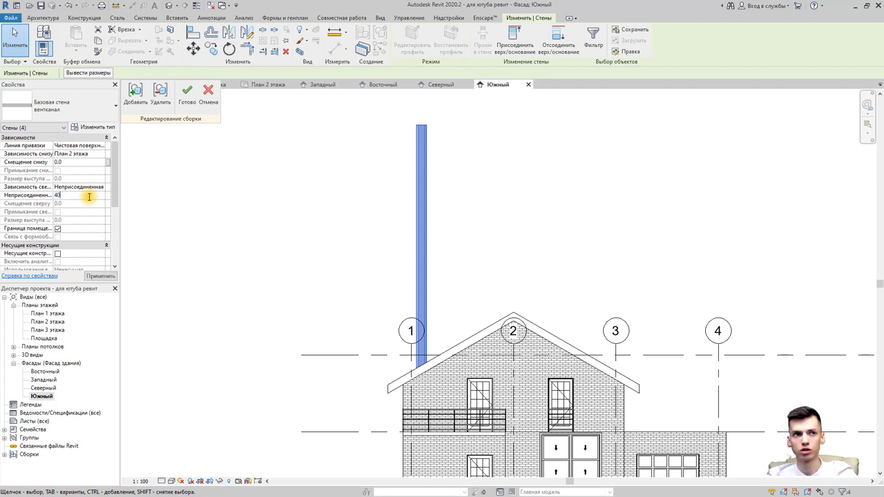
type("42")
key("Return")
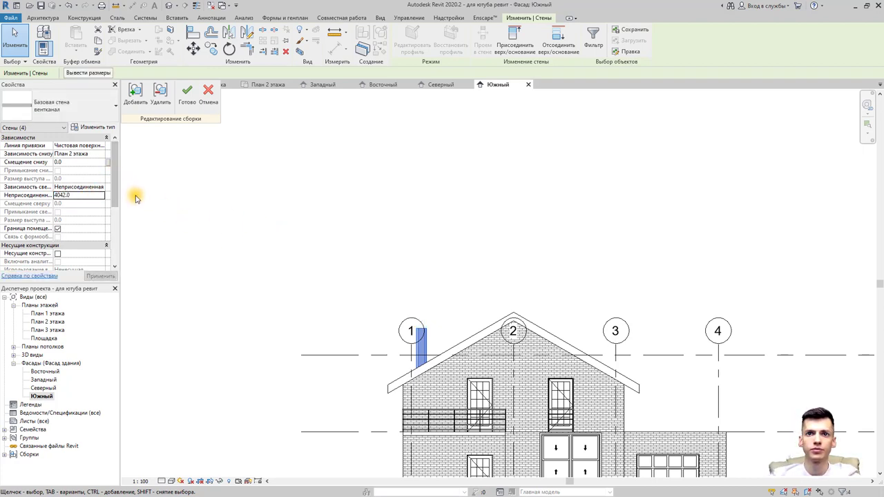
- Start a measurement from the roof ridge, then cancel it
left_click(337, 34)
left_click(514, 311)
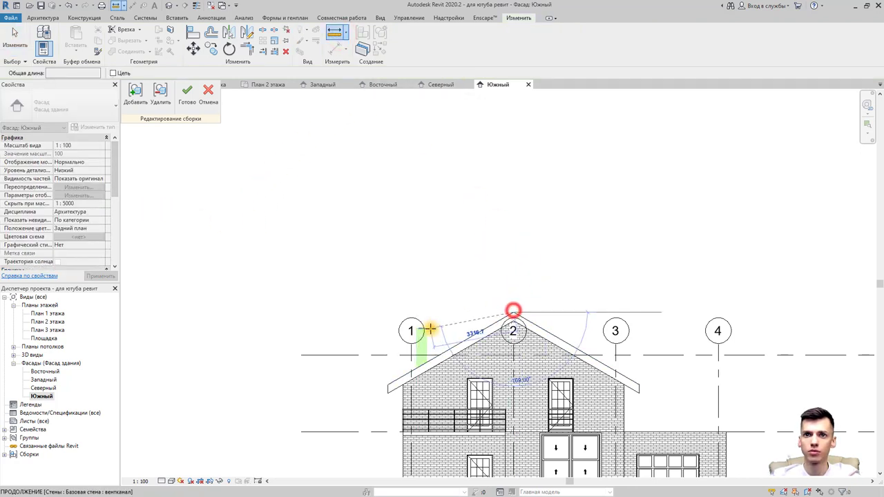
scroll(418, 330, "up", 3)
scroll(413, 333, "up", 2)
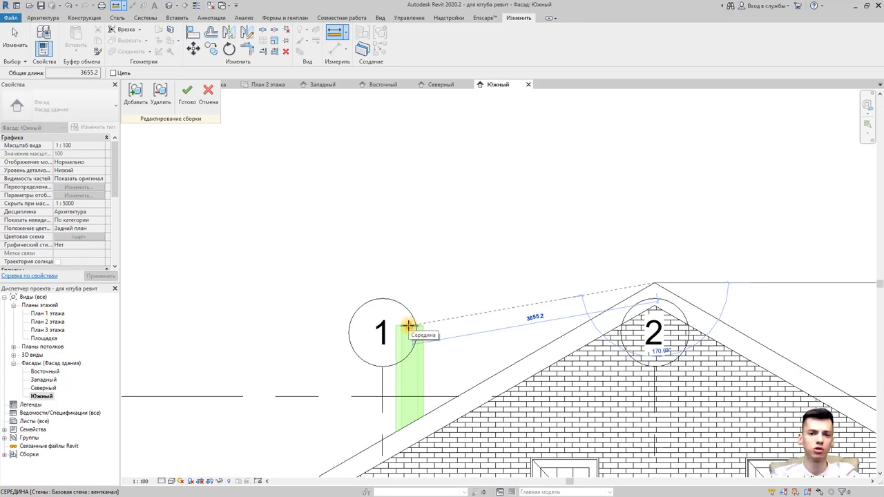
key("Escape")
key("Escape")
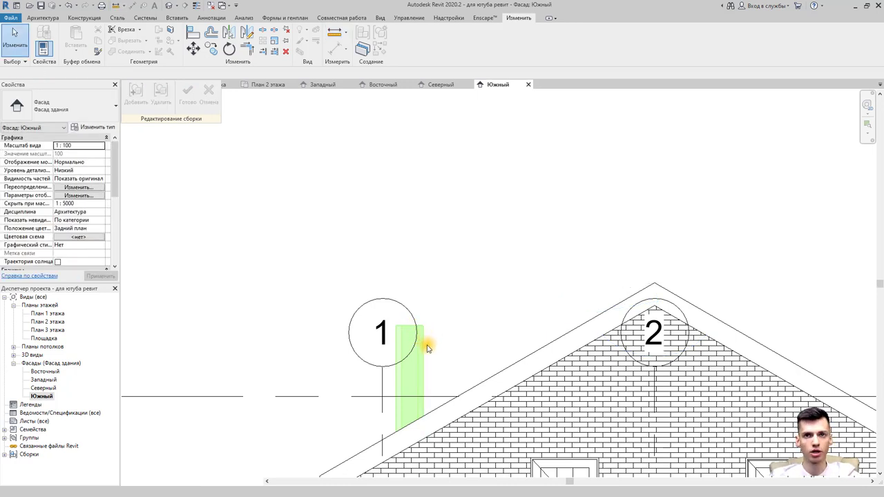
scroll(427, 346, "down", 3)
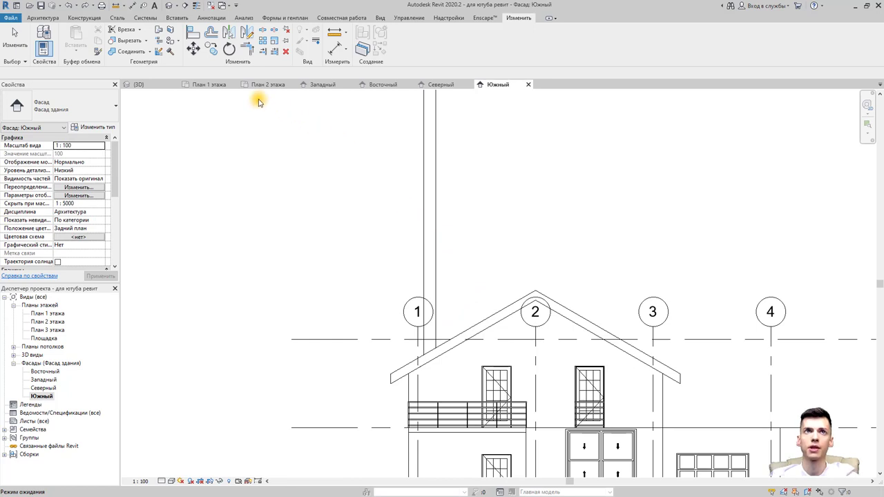
- Set the sketch work plane by picking the facade wall for model lines
left_click(51, 17)
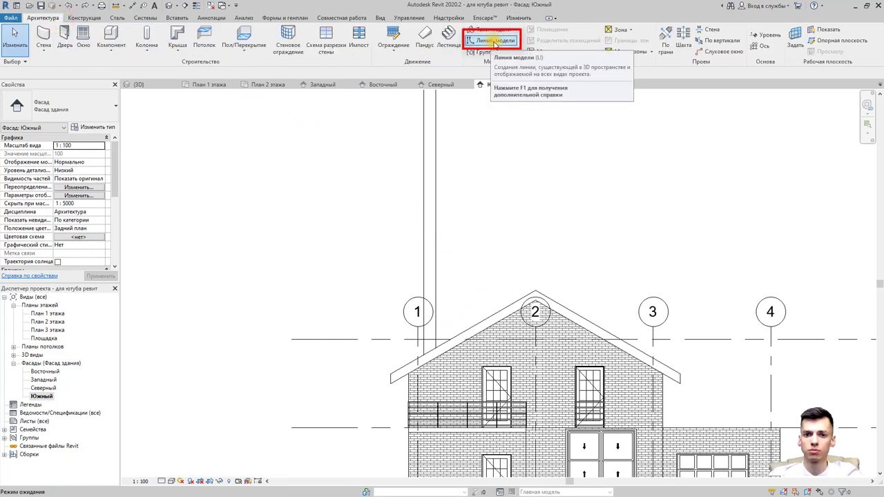
left_click(494, 43)
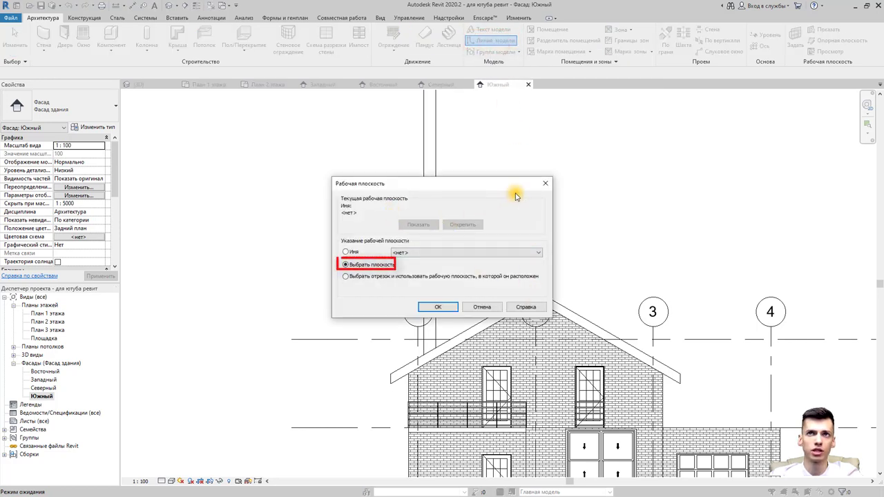
left_click(544, 182)
left_click(491, 44)
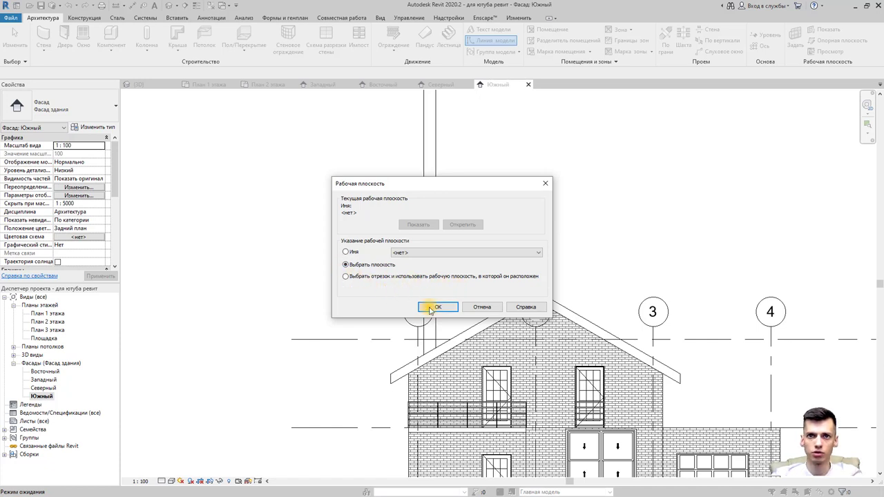
left_click(437, 308)
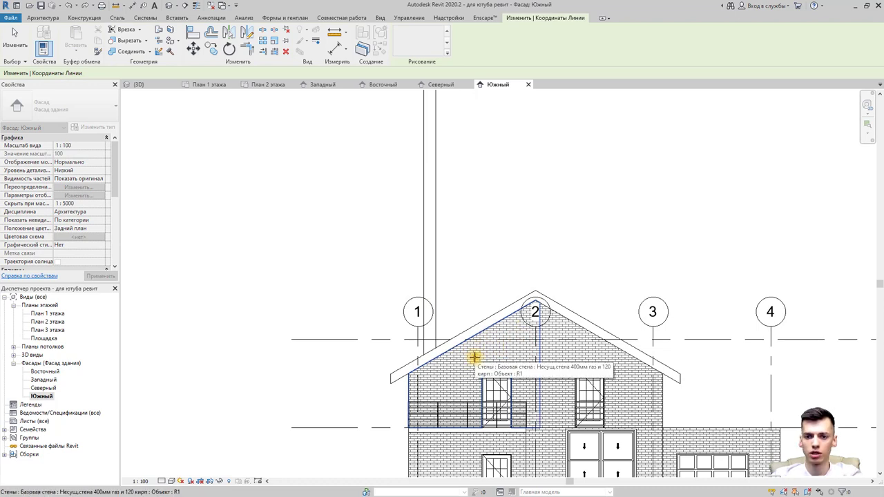
left_click(475, 356)
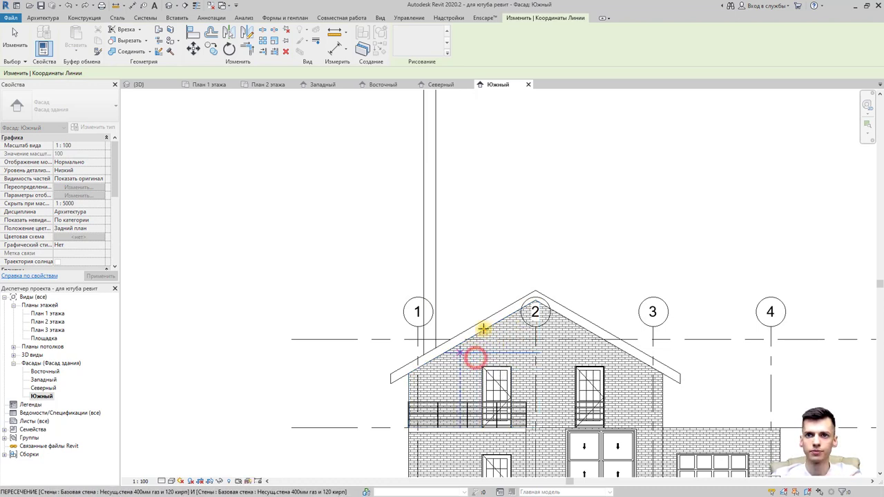
- Draw a horizontal helper line at ridge height and a sloped line from the apex to grid 1
left_click(535, 291)
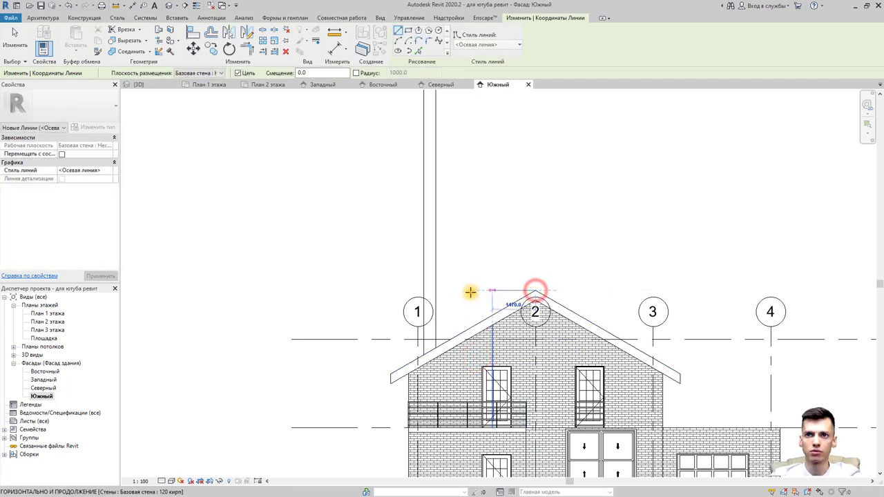
left_click(413, 290)
key("Escape")
key("Escape")
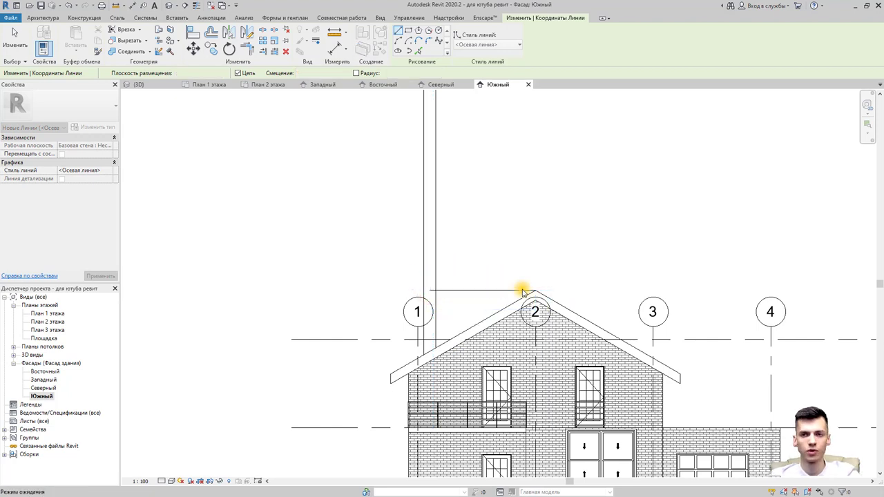
scroll(535, 293, "up", 1)
scroll(536, 293, "up", 1)
left_click(536, 291)
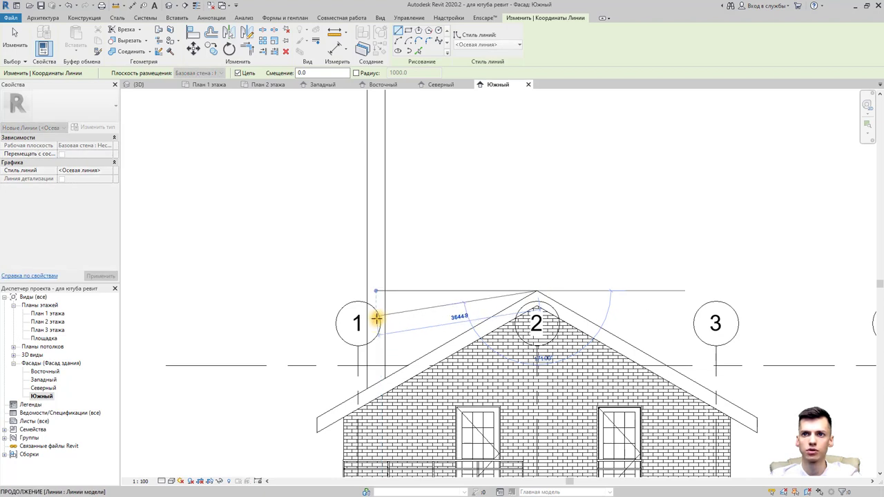
left_click(377, 319)
key("Escape")
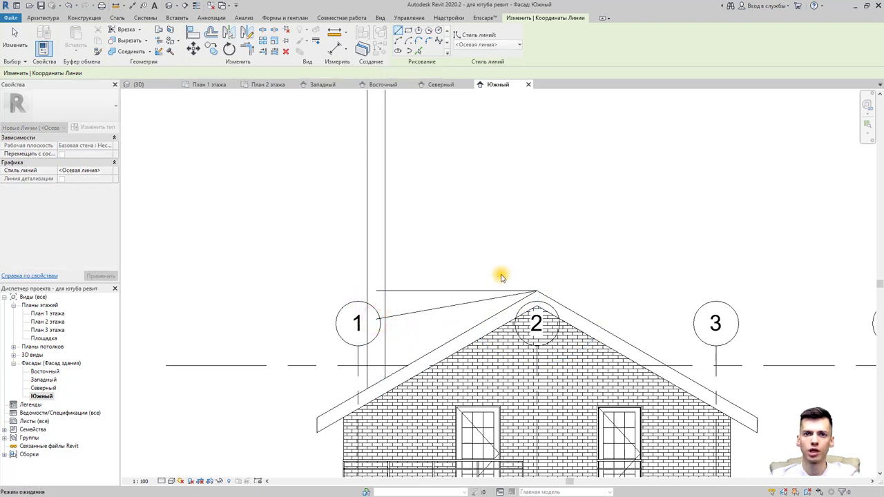
key("Escape")
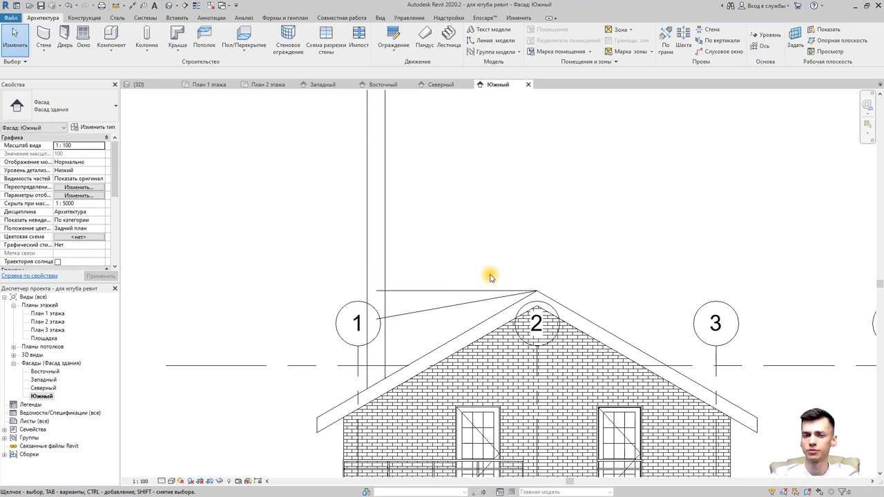
- Measure from the helper line end at grid 1 down to the duct's second-floor base, about 4040
left_click(116, 5)
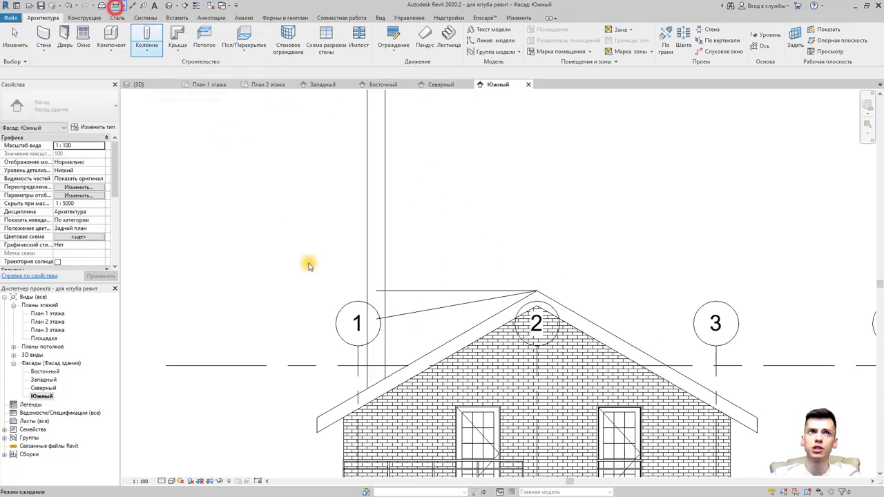
left_click(376, 321)
middle_click_drag(375, 377, 366, 269)
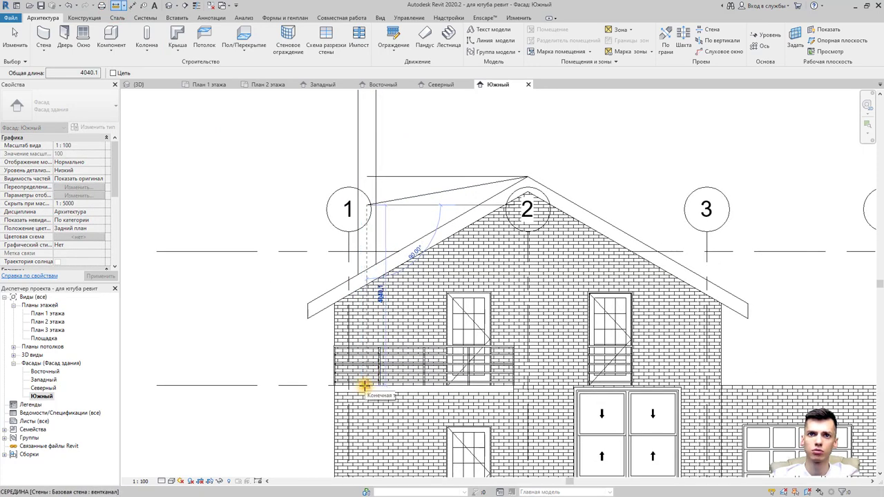
scroll(364, 387, "up", 1)
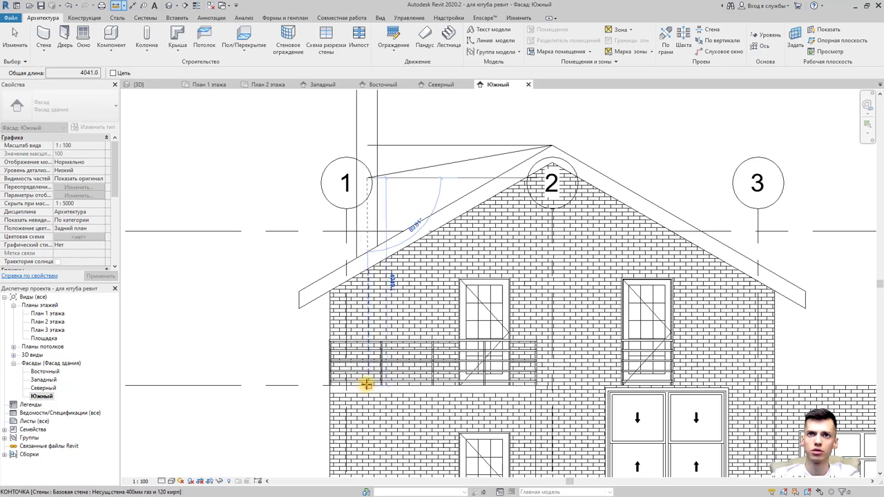
scroll(366, 383, "up", 2)
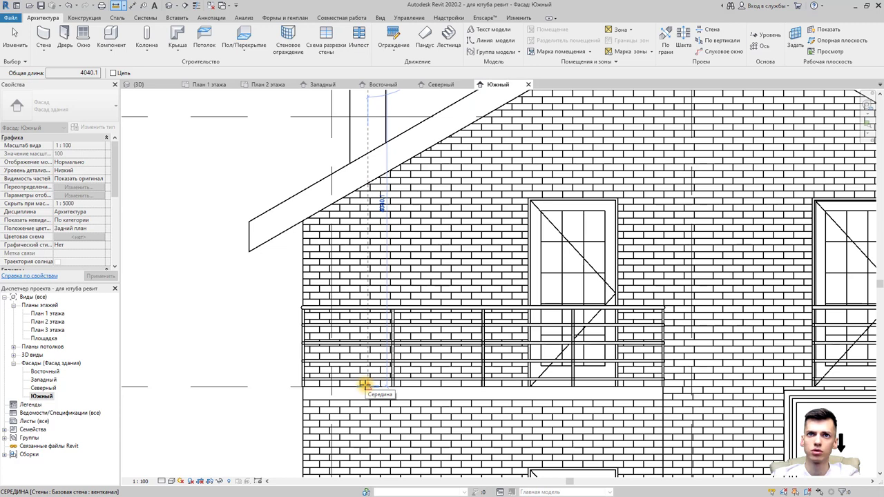
scroll(364, 385, "down", 2)
scroll(364, 384, "up", 1)
left_click(364, 385)
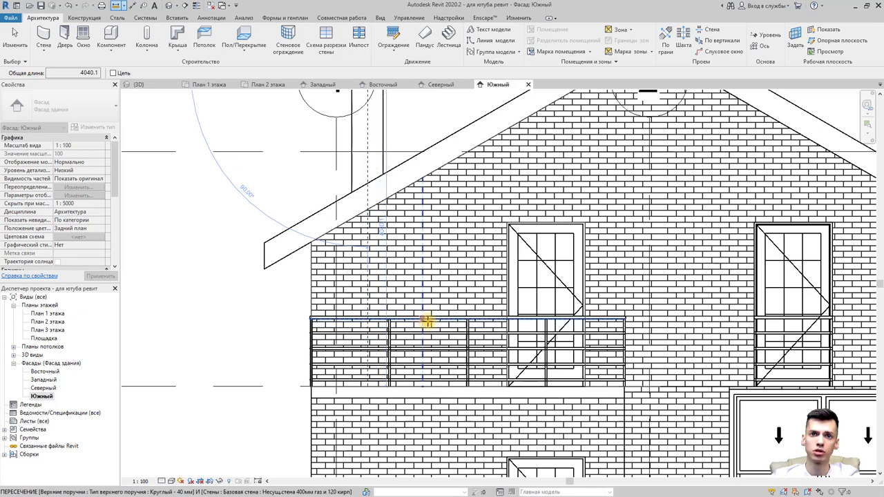
scroll(424, 311, "down", 2)
middle_click_drag(424, 300, 424, 395)
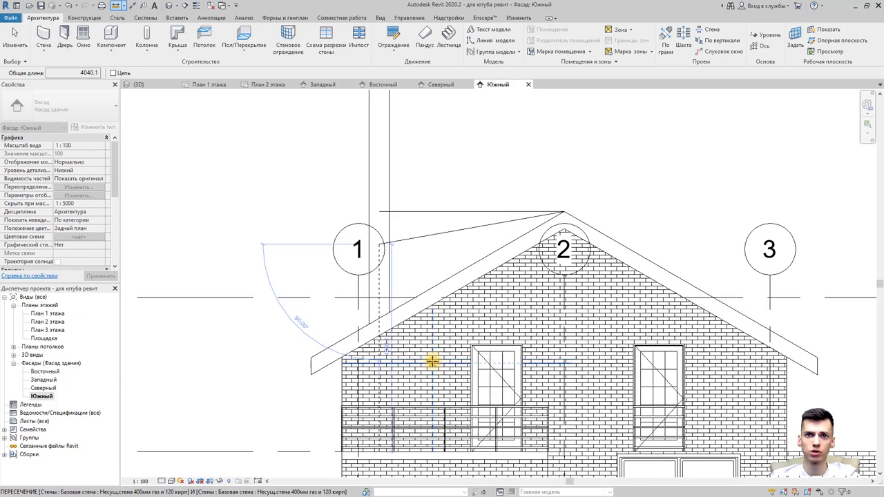
key("Escape")
scroll(404, 227, "down", 2)
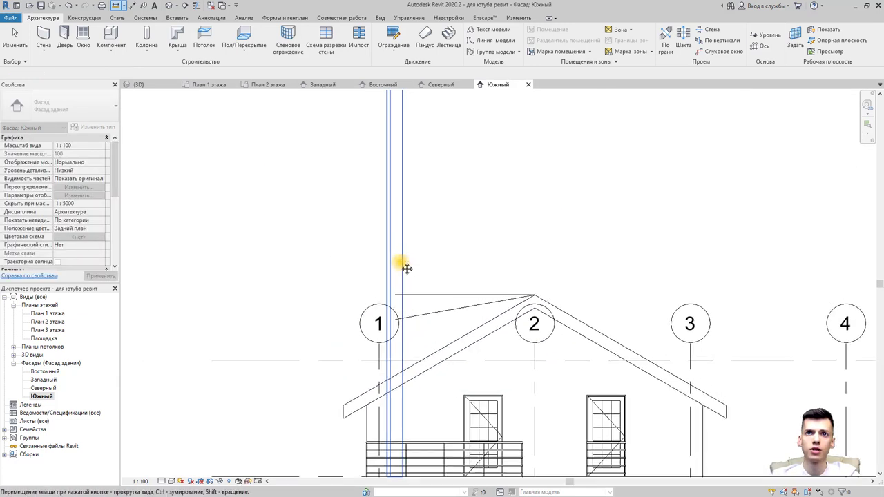
key("Escape")
left_click(400, 226)
- Edit the duct assembly, set its walls' unconnected height to 4040, and finish editing
left_click(412, 45)
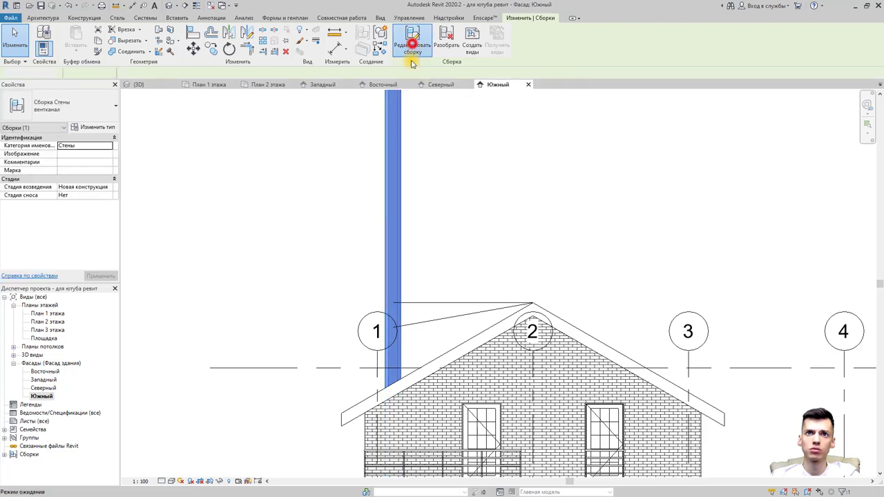
scroll(414, 242, "down", 2)
scroll(412, 242, "down", 1)
left_click_drag(446, 223, 335, 186)
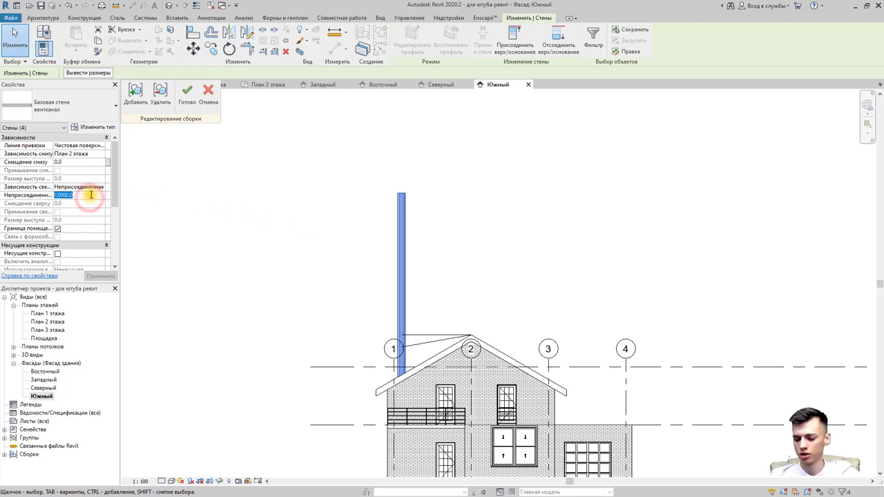
type("404")
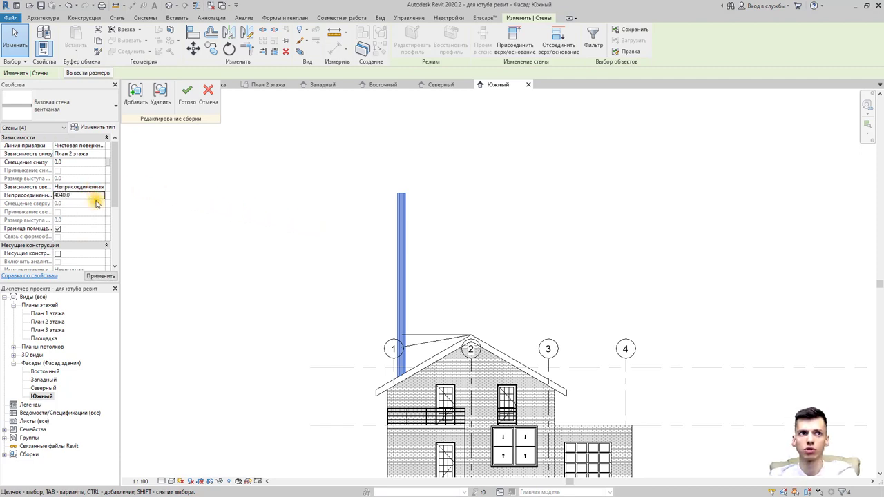
left_click(110, 276)
scroll(393, 336, "up", 2)
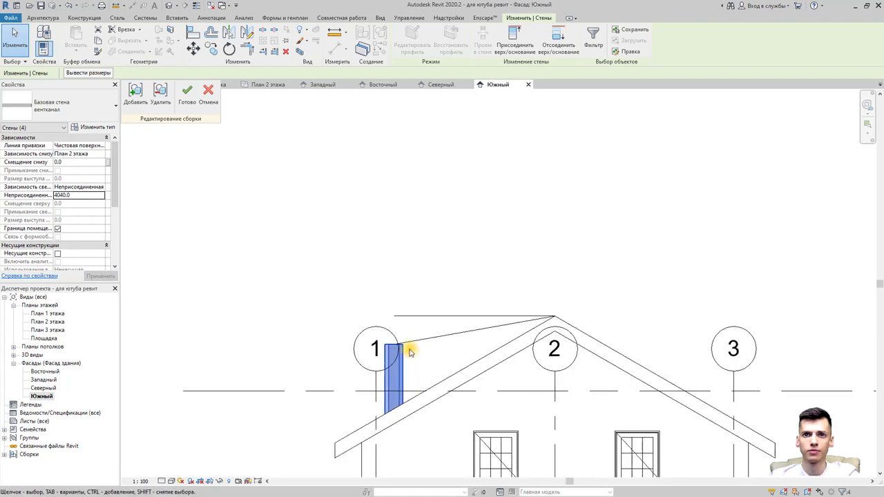
scroll(393, 336, "up", 4)
key("Escape")
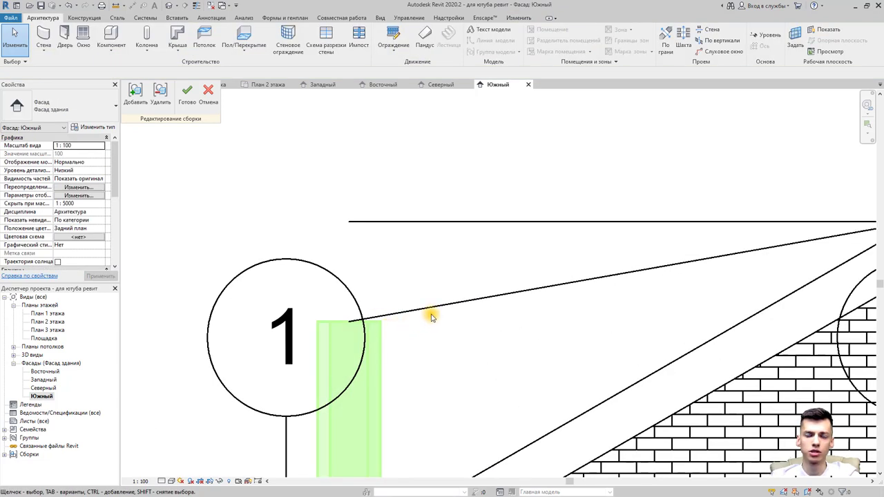
scroll(414, 341, "down", 1)
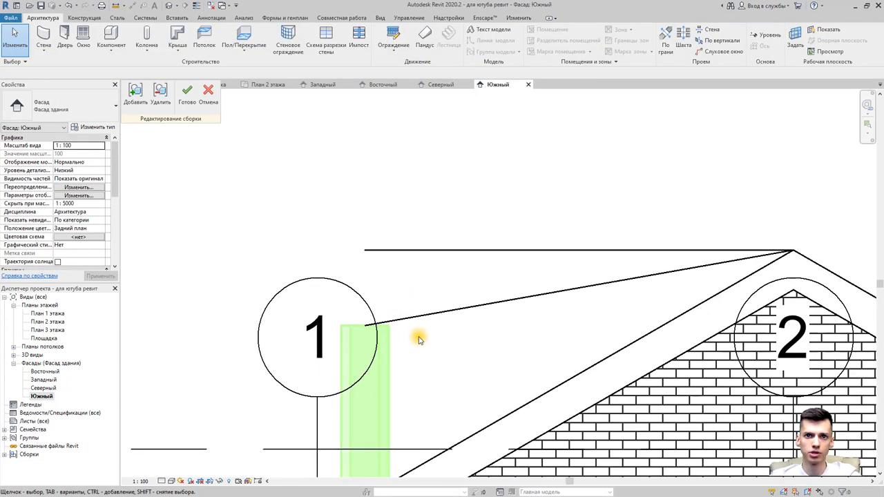
left_click(191, 99)
- Select and then deselect the helper lines above the roof
left_click(501, 330)
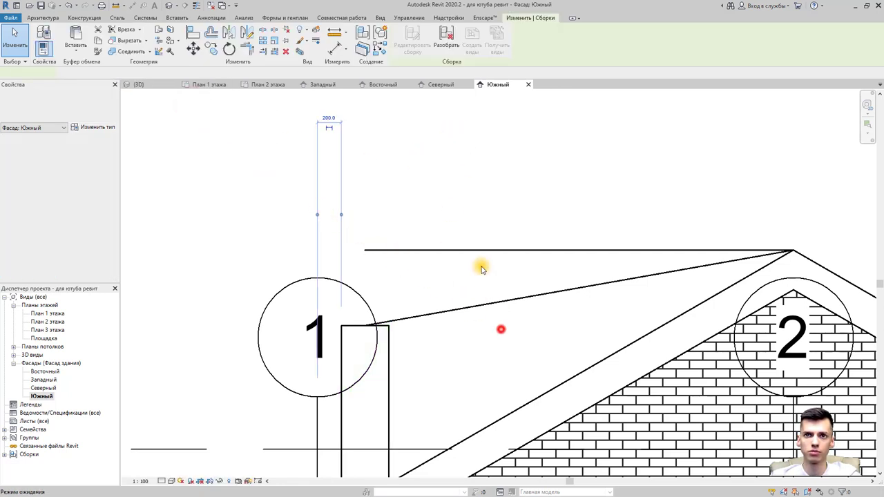
mouse_move(492, 320)
left_mouse_down()
mouse_move(456, 222)
mouse_move(470, 254)
left_mouse_up()
left_click(506, 332)
scroll(510, 308, "down", 2)
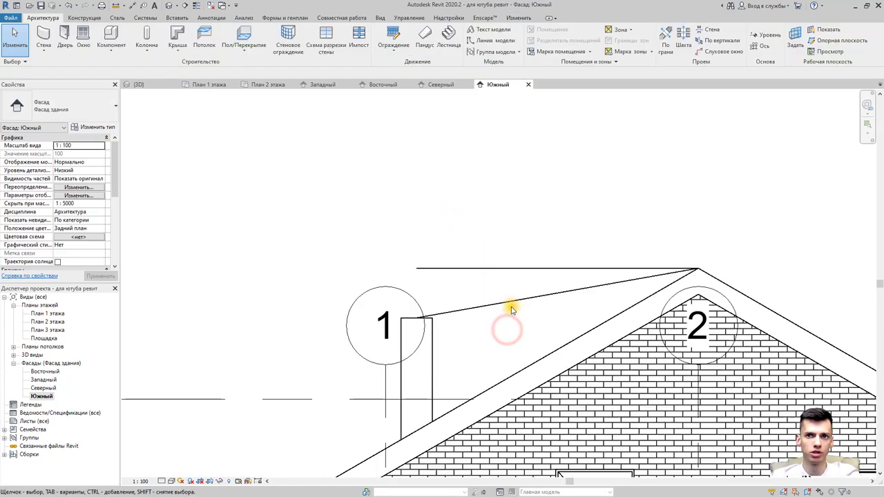
- In the {3D} view, orbit to the duct on the roof and select the ventilation duct assembly
left_click(167, 6)
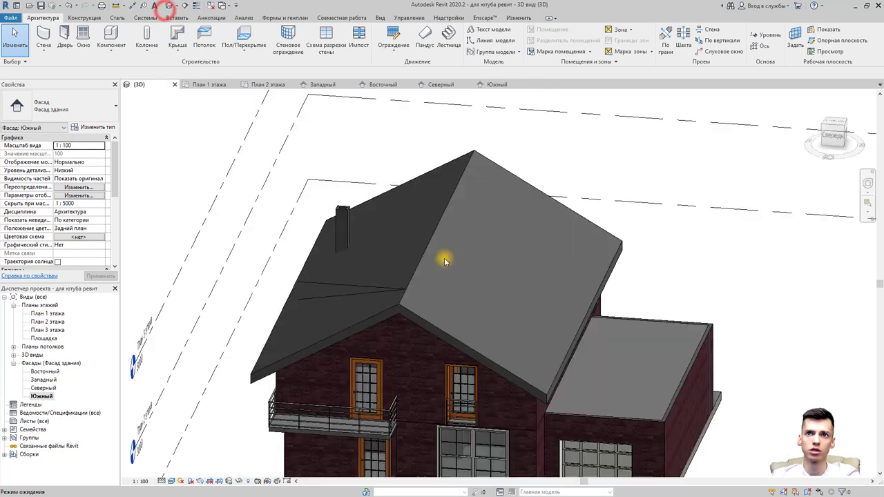
left_click(347, 293)
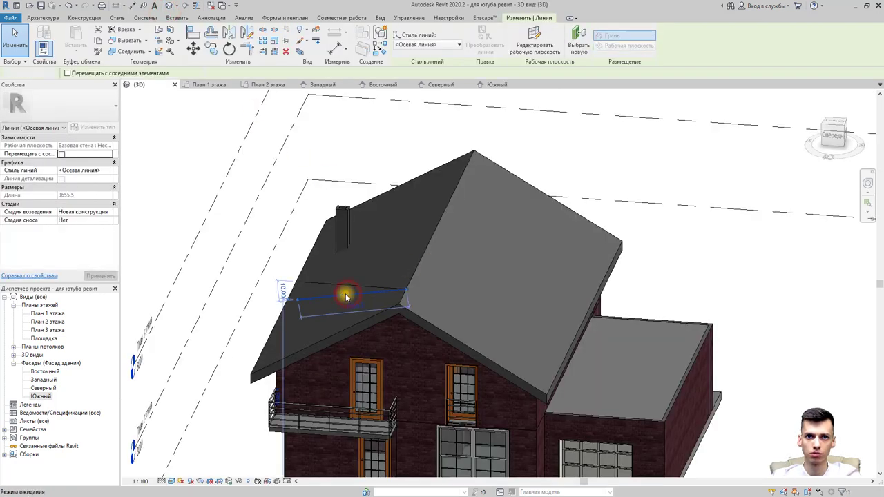
key("Escape")
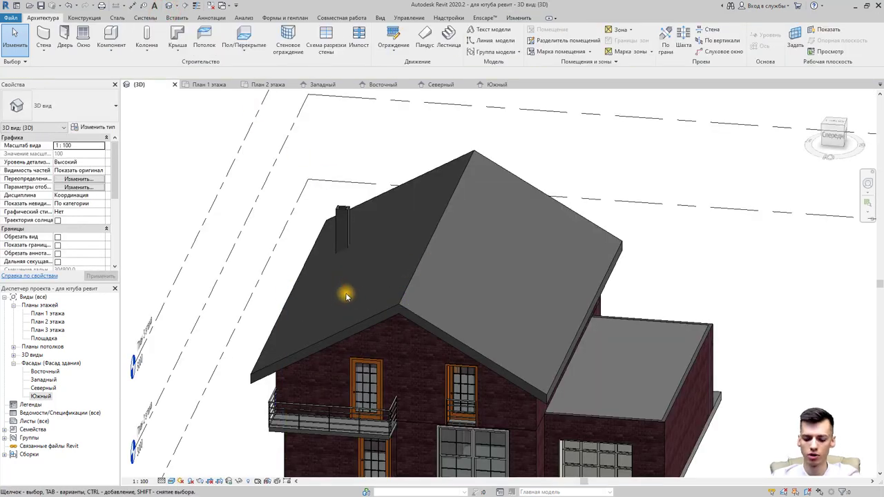
mouse_move(341, 292)
middle_mouse_down("shift")
mouse_move(450, 314)
mouse_move(493, 355)
mouse_move(352, 282)
middle_mouse_up("shift")
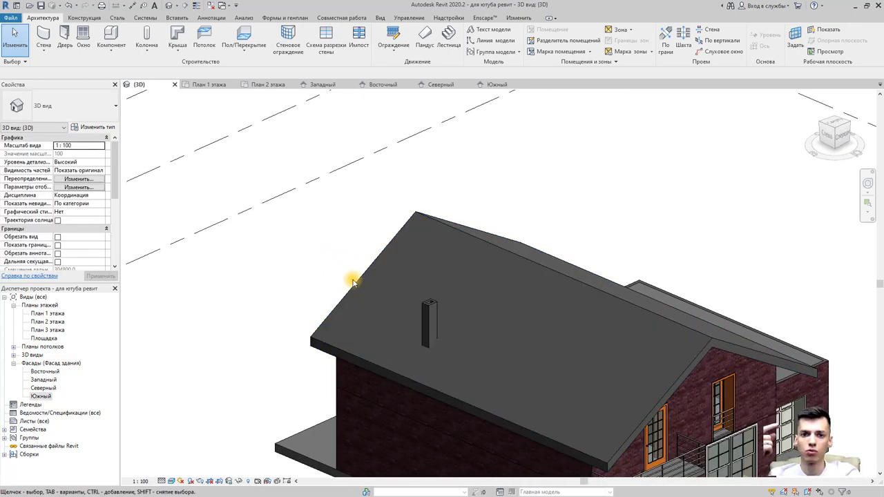
left_click(428, 342)
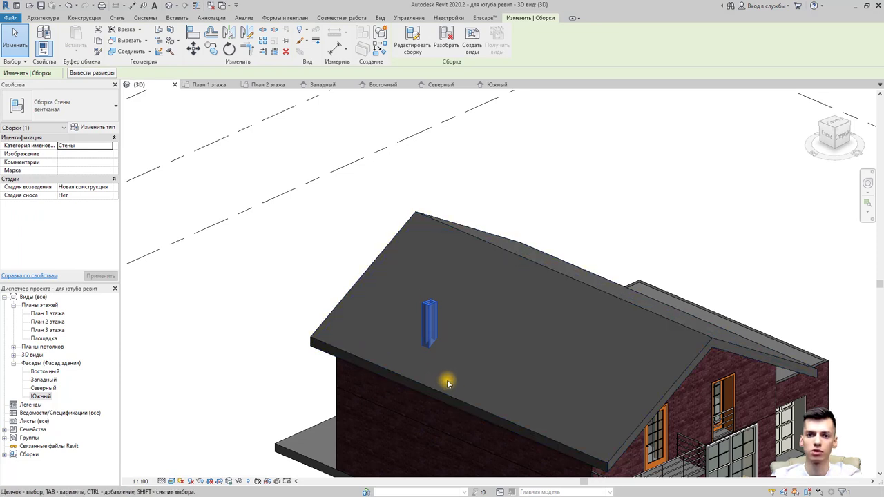
middle_click_drag(400, 322, 321, 316)
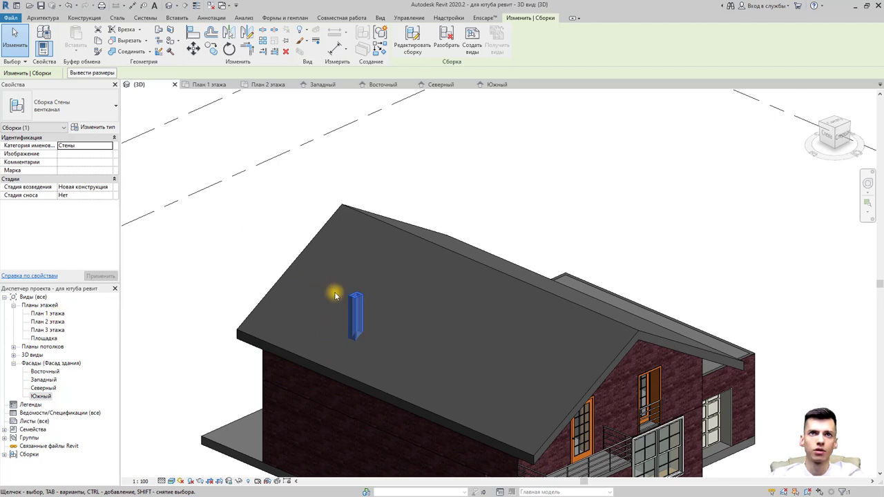
- Edit the assembly, set the four duct walls' unconnected height to 12000, and finish
left_click(411, 42)
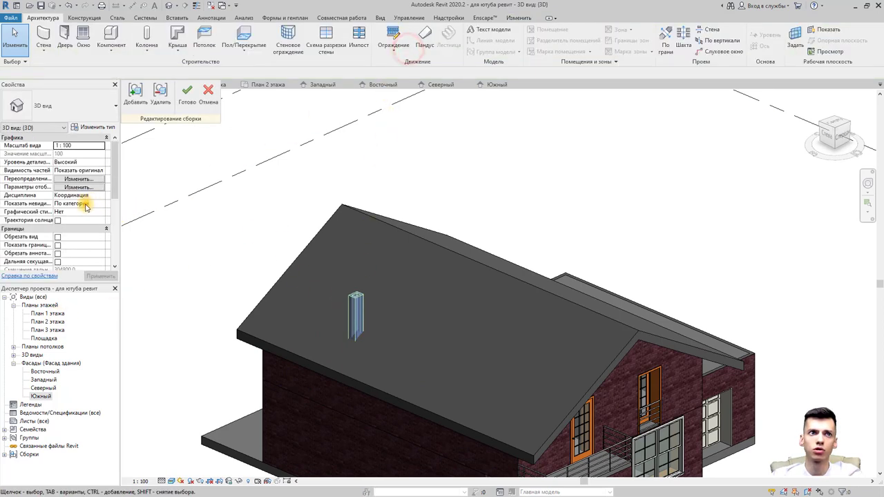
left_click(370, 303)
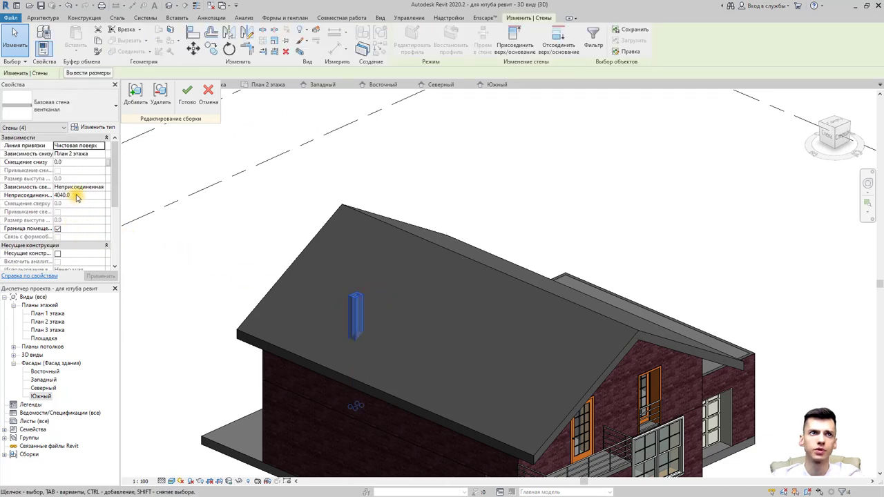
double_click(78, 195)
type("1200")
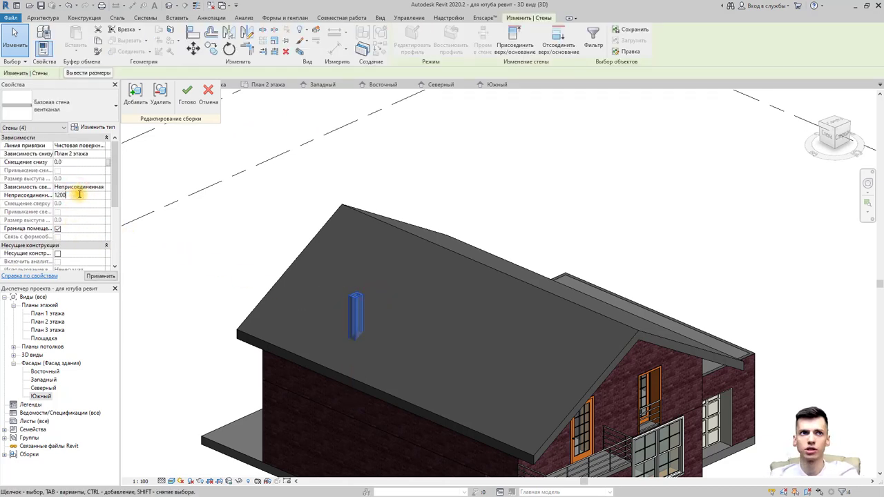
left_click(101, 275)
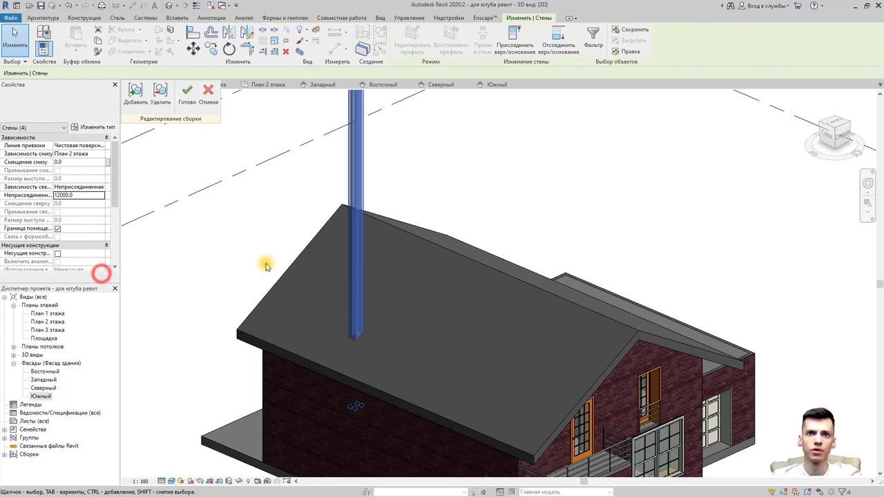
left_click(493, 189)
scroll(449, 200, "down", 3)
left_click(193, 103)
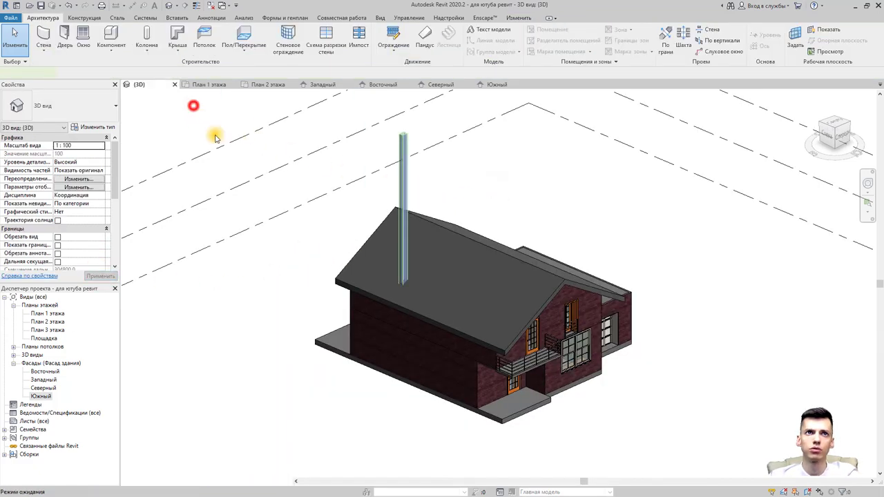
- On the second-floor plan, move (MV) the vent duct right along the wall toward the doorway
double_click(50, 322)
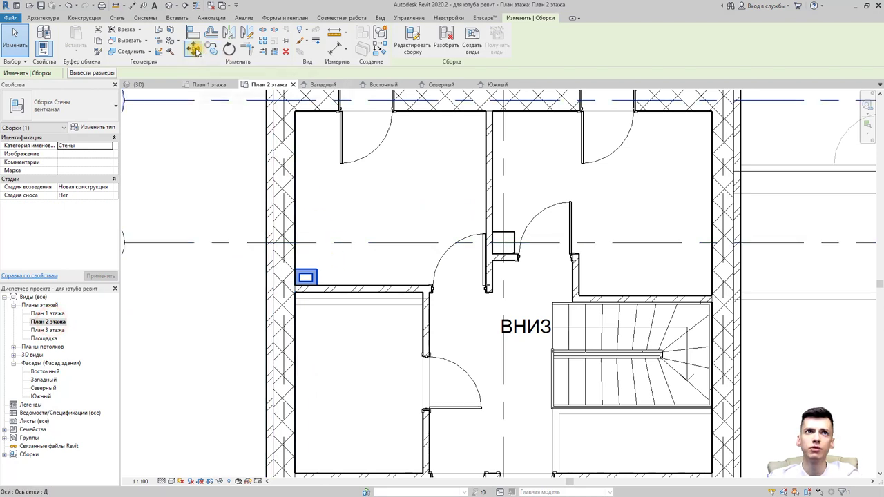
key("m")
key("v")
left_click(316, 271)
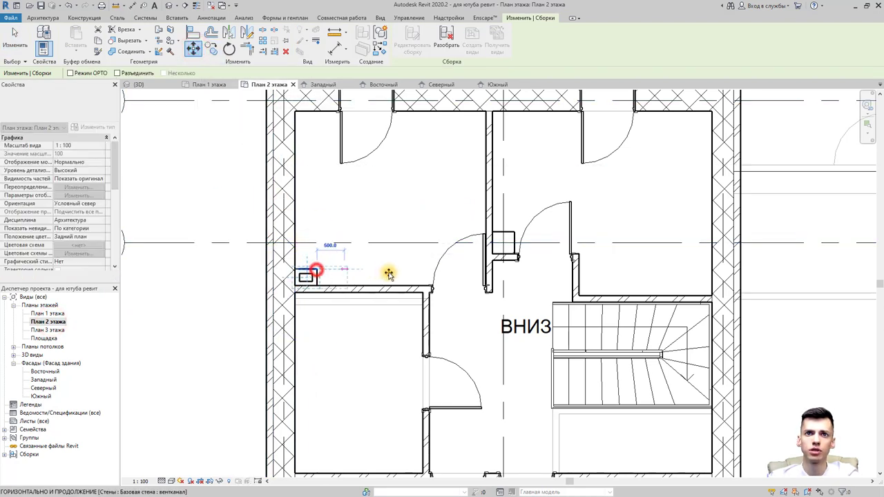
left_click(406, 272)
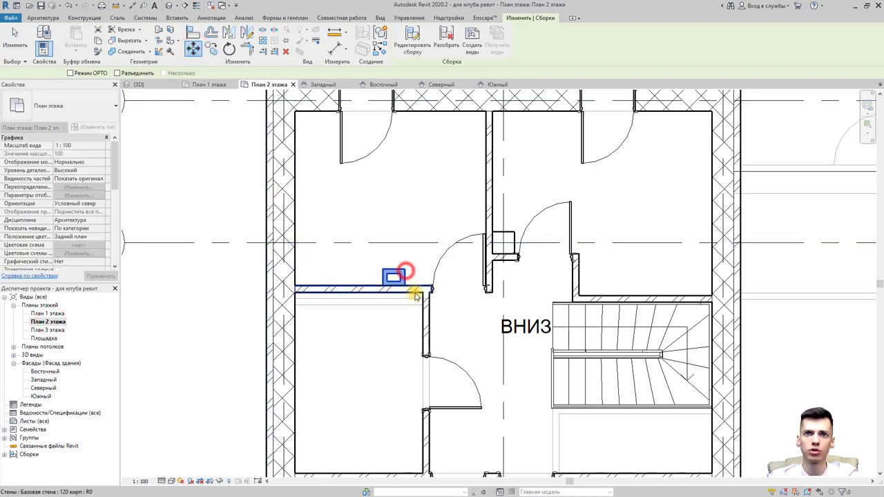
key("Escape")
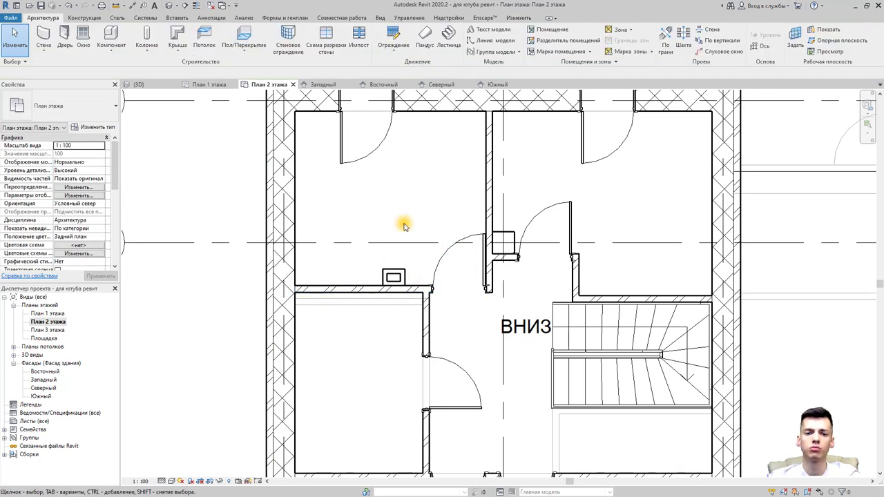
- Start a measurement from the vent duct, then open the Северный (North) elevation
left_click(116, 6)
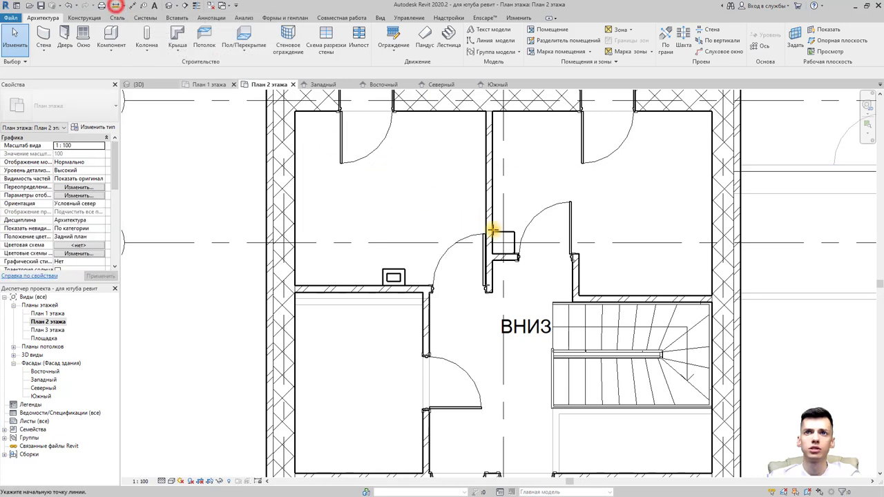
left_click(511, 301)
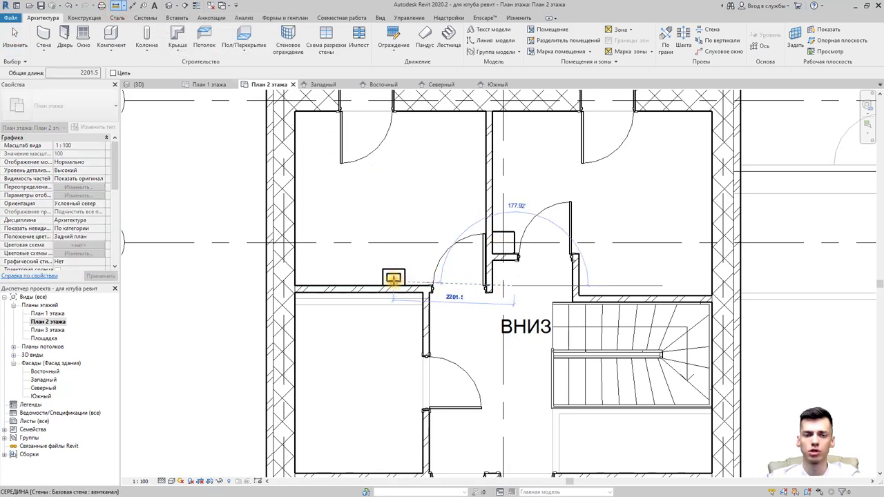
key("Escape")
key("Escape")
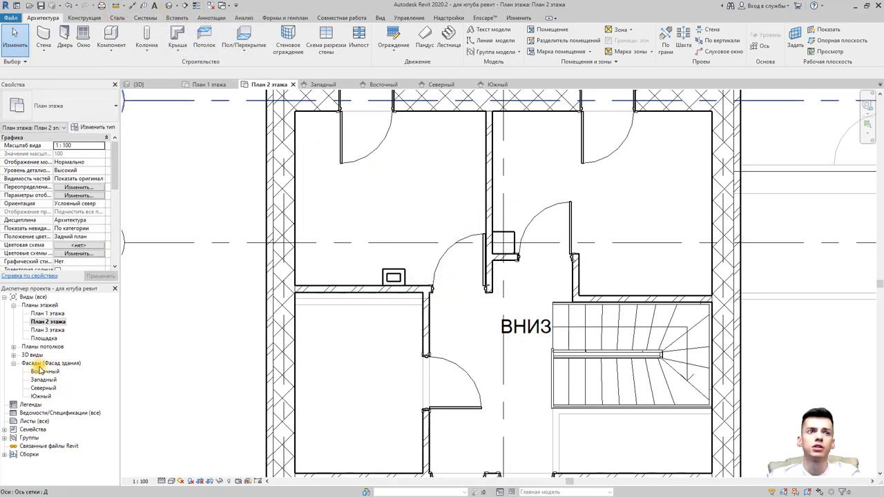
double_click(41, 387)
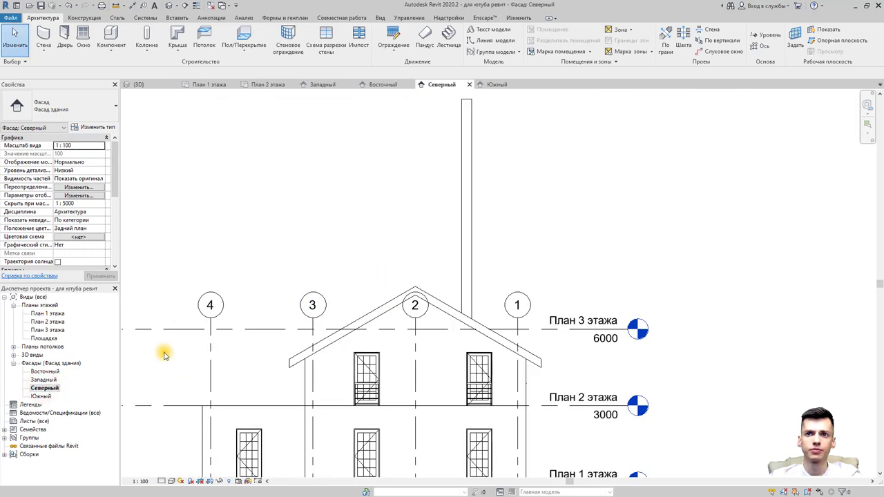
- Open the Южный elevation and select the vent duct assembly
double_click(41, 396)
scroll(464, 295, "down", 2)
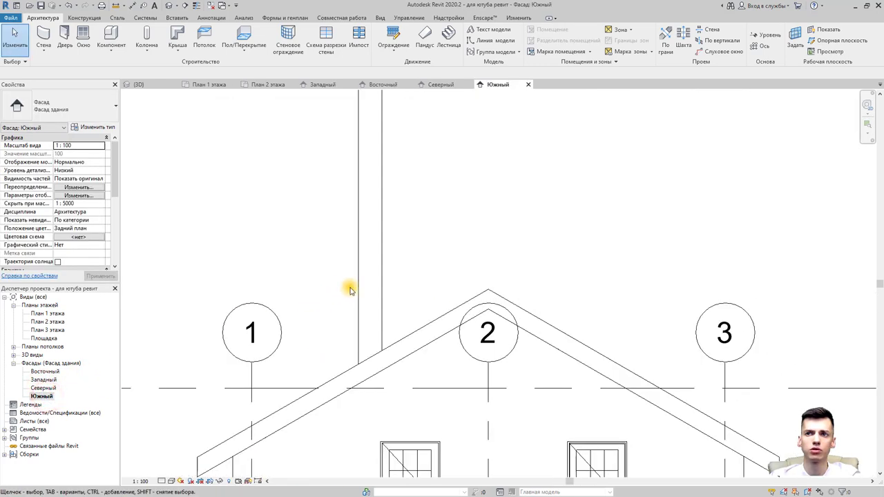
left_click(384, 218)
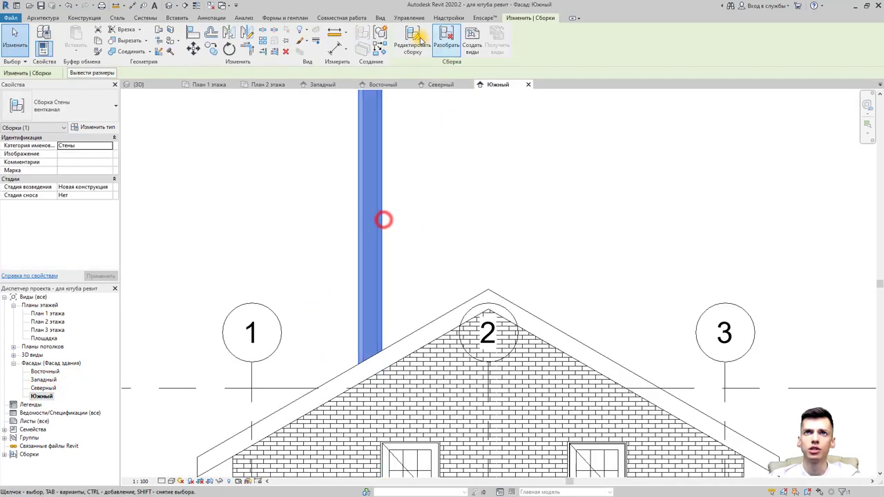
- Measure from the roof apex down to the second-floor level, reading 4674.8
left_click(337, 29)
left_click(488, 290)
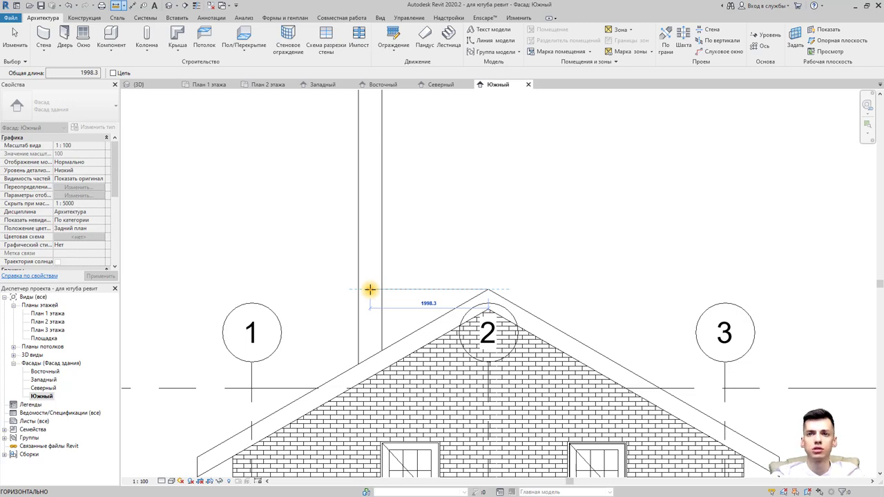
scroll(449, 229, "down", 2, "ctrl")
scroll(389, 239, "down", 3, "ctrl")
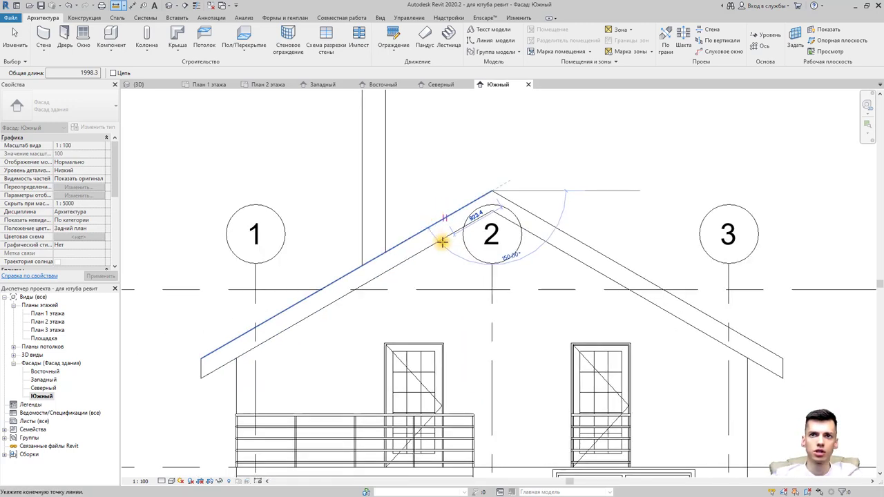
scroll(477, 306, "down", 2)
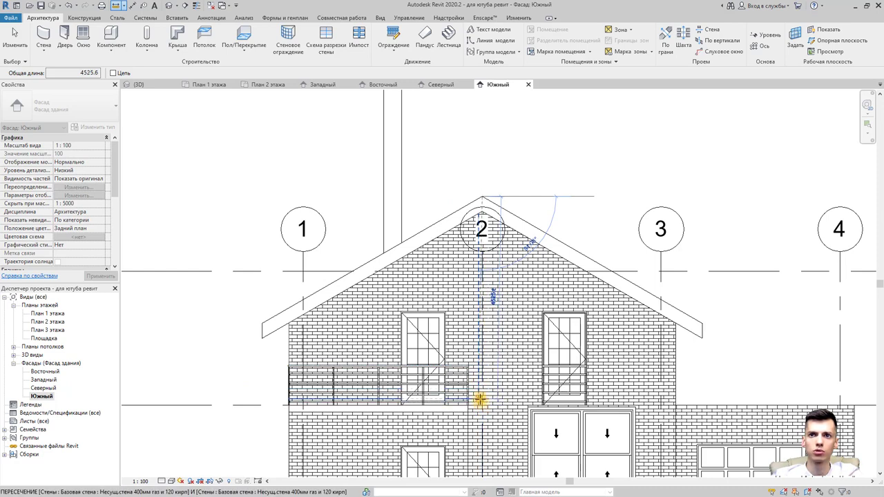
scroll(479, 399, "up", 2)
scroll(479, 399, "up", 1)
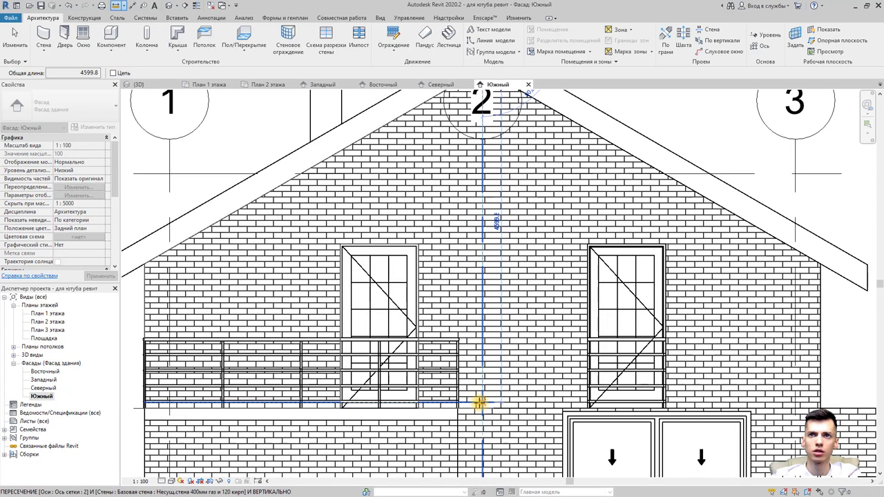
scroll(476, 401, "up", 1)
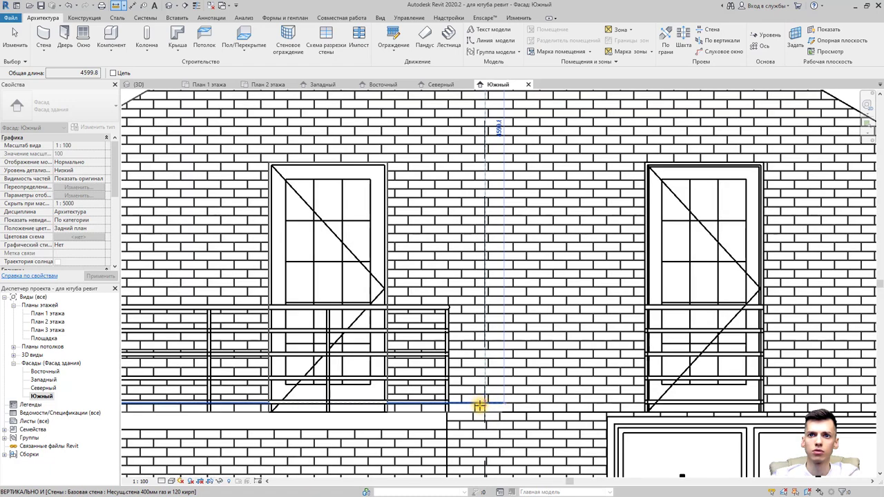
scroll(480, 408, "down", 3)
scroll(484, 411, "up", 1)
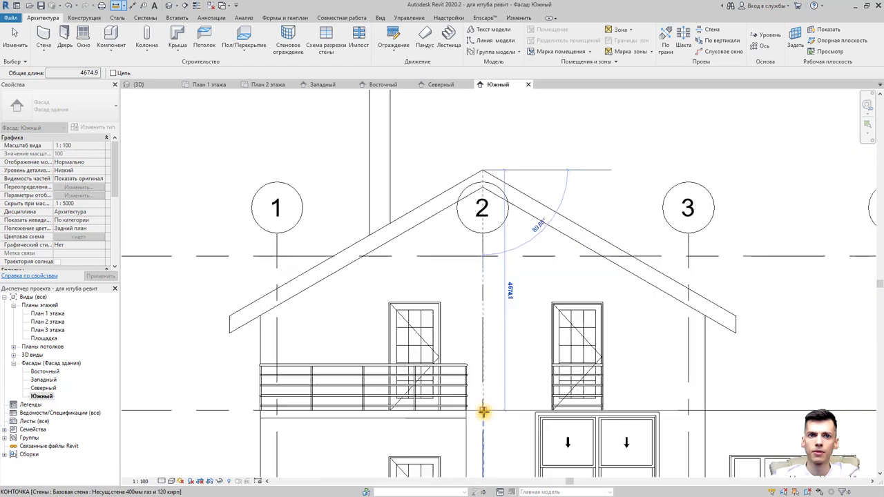
scroll(482, 410, "up", 2)
scroll(480, 409, "up", 2)
scroll(480, 409, "down", 1)
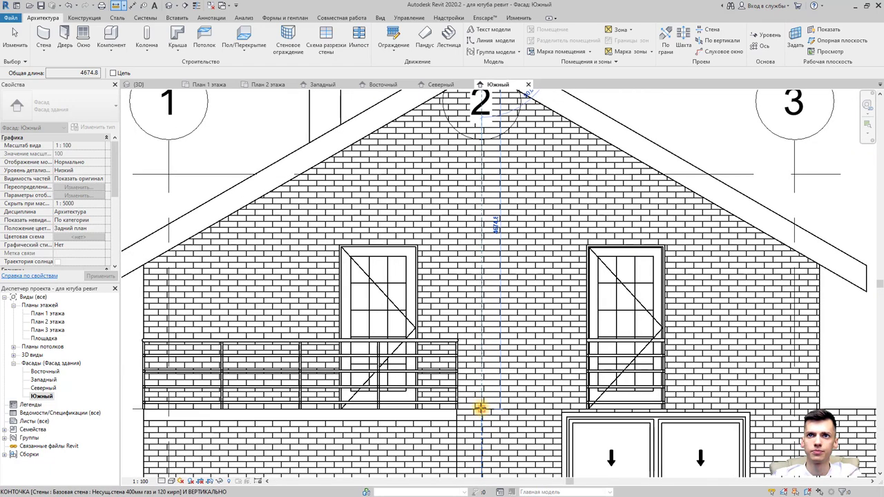
left_click(480, 409)
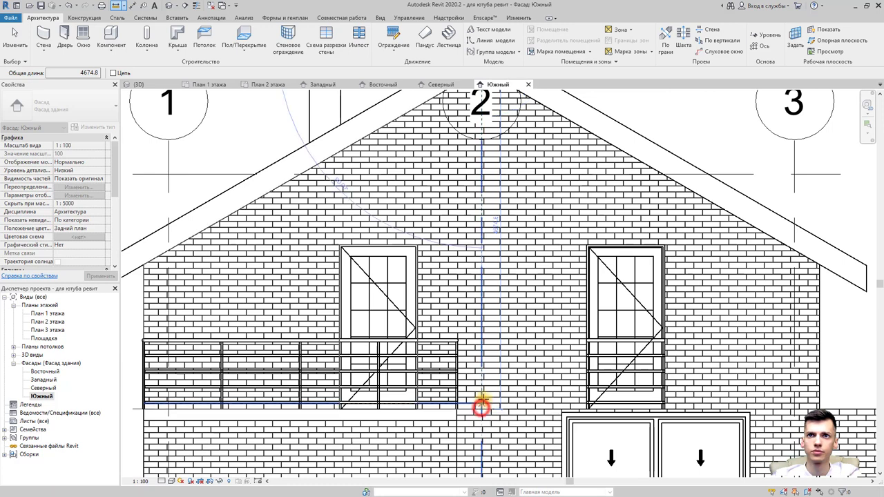
scroll(494, 214, "up", 3)
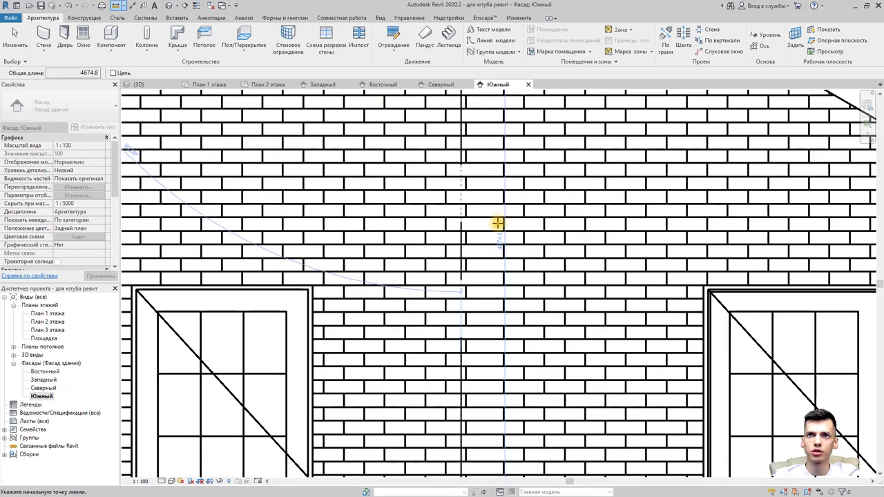
scroll(498, 224, "down", 3)
scroll(500, 221, "down", 1)
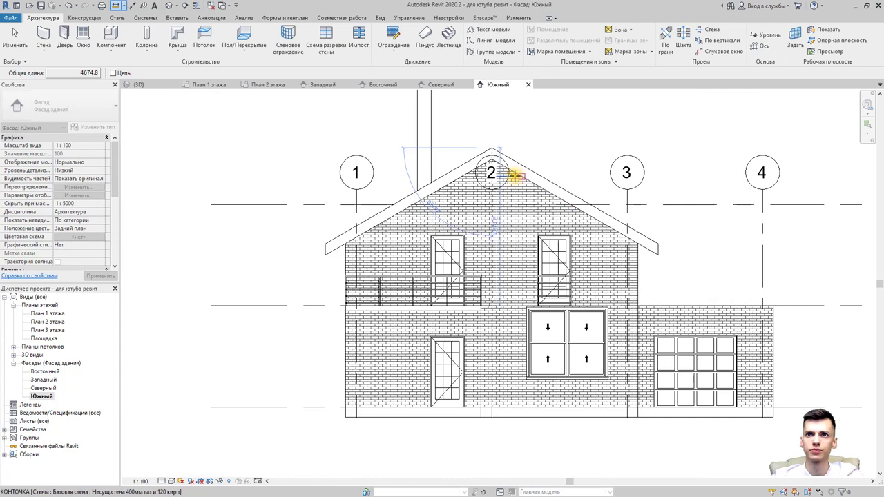
- Reframe the south facade, select the vent duct assembly, and pan down along it
middle_click_drag(503, 172, 522, 276)
key("Escape")
key("Escape")
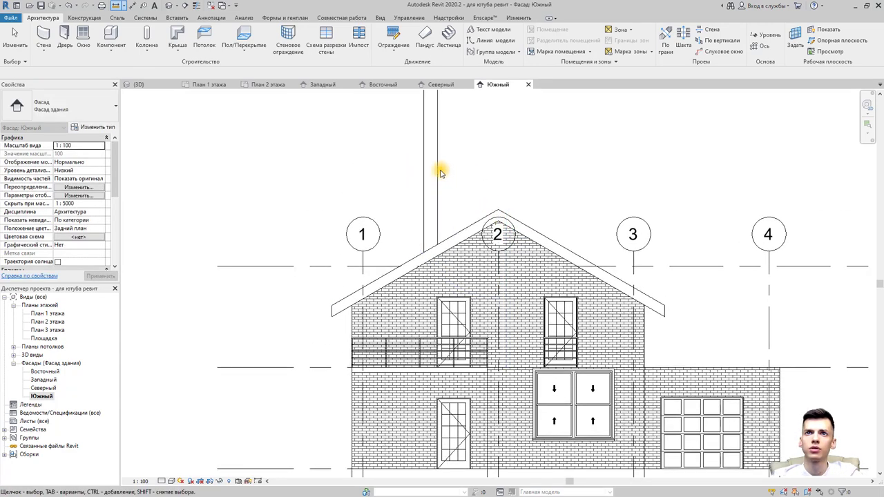
left_click(437, 169)
middle_click_drag(454, 177, 470, 253)
- Open the вентканал assembly for editing and select all its duct walls
left_click(430, 140)
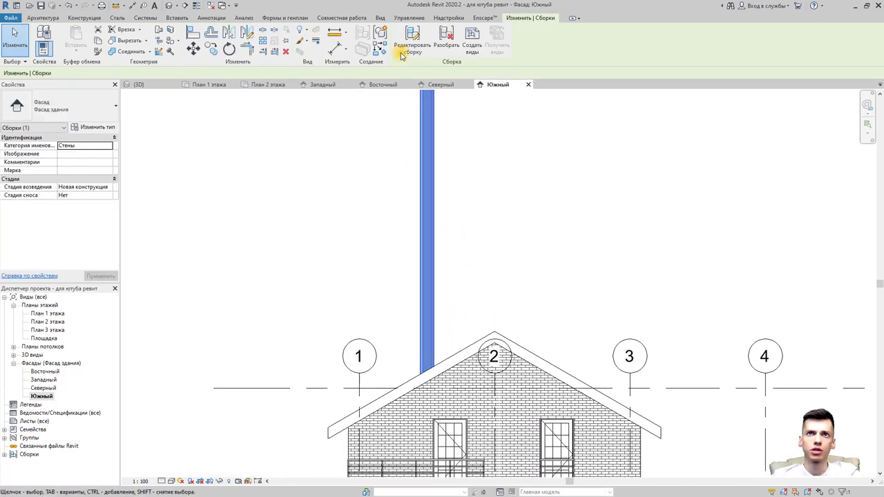
left_click(410, 39)
middle_click_drag(457, 194, 463, 276)
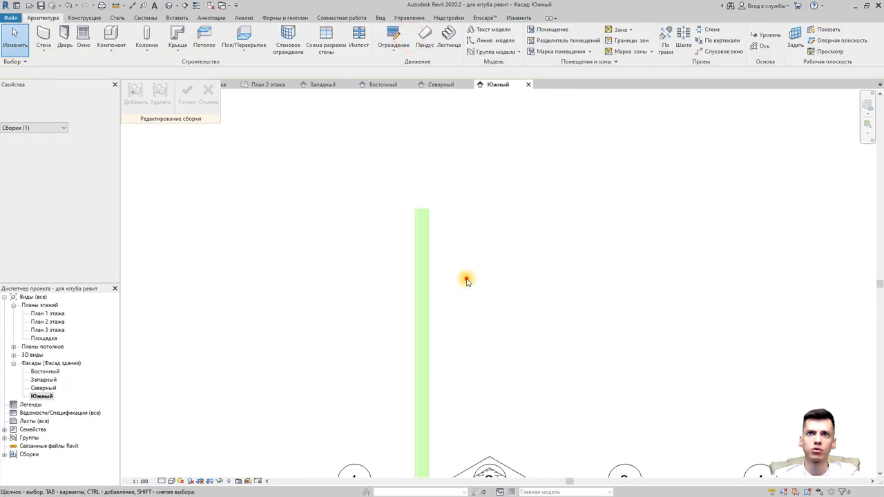
left_click_drag(466, 278, 378, 184)
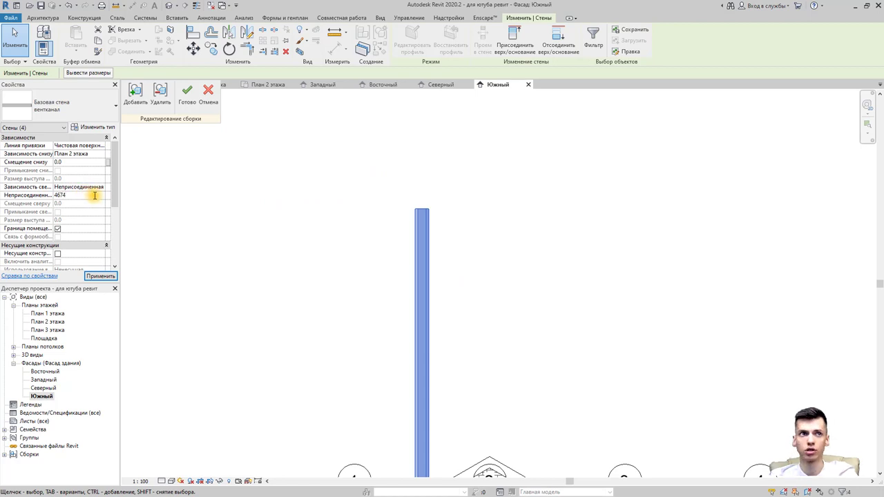
- Measure from the wall's top corner up toward the roof ridge on the Южный elevation
middle_click_drag(406, 366, 444, 283)
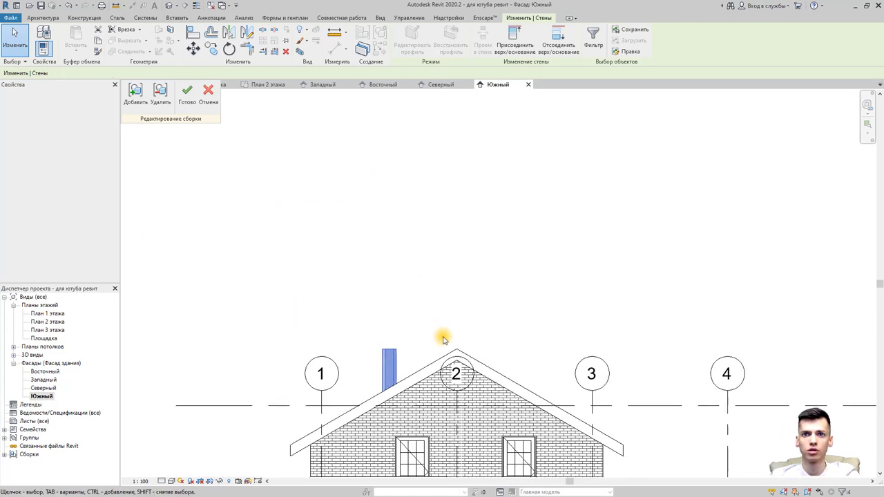
scroll(449, 350, "up", 3)
scroll(450, 350, "up", 2)
left_click(334, 31)
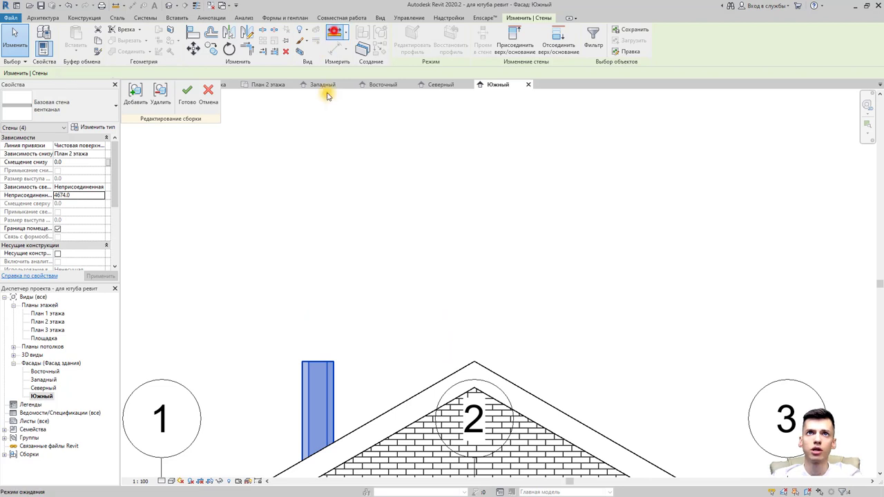
left_click(334, 362)
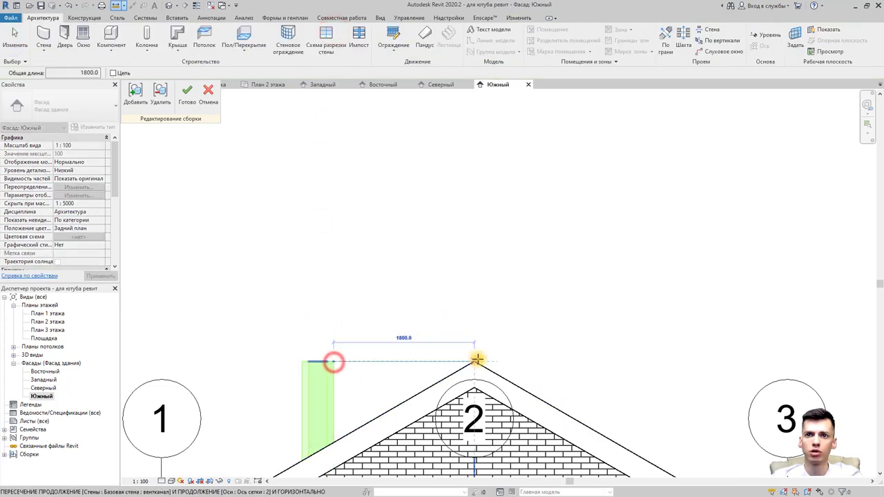
scroll(516, 362, "up", 3)
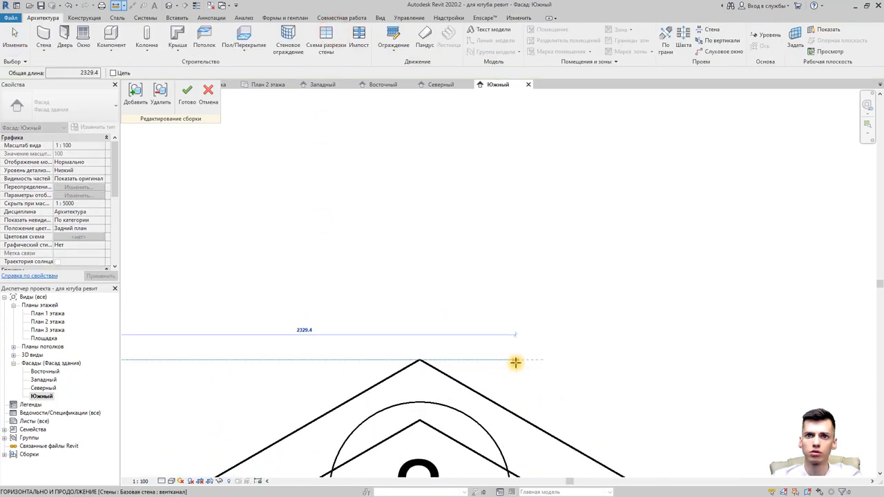
scroll(516, 361, "up", 1)
scroll(516, 362, "up", 1)
scroll(515, 363, "up", 1)
scroll(514, 363, "down", 2)
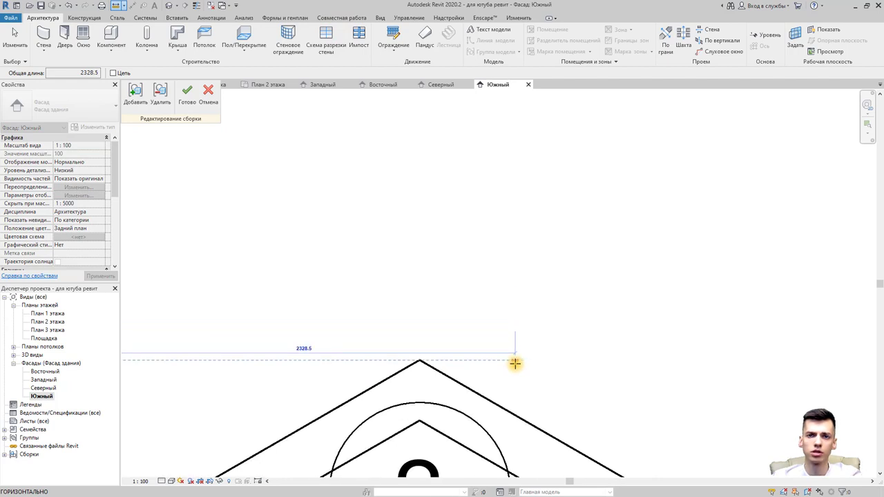
scroll(513, 361, "down", 2)
- Finish editing the вентканал assembly and clear the selection
key("Escape")
key("Escape")
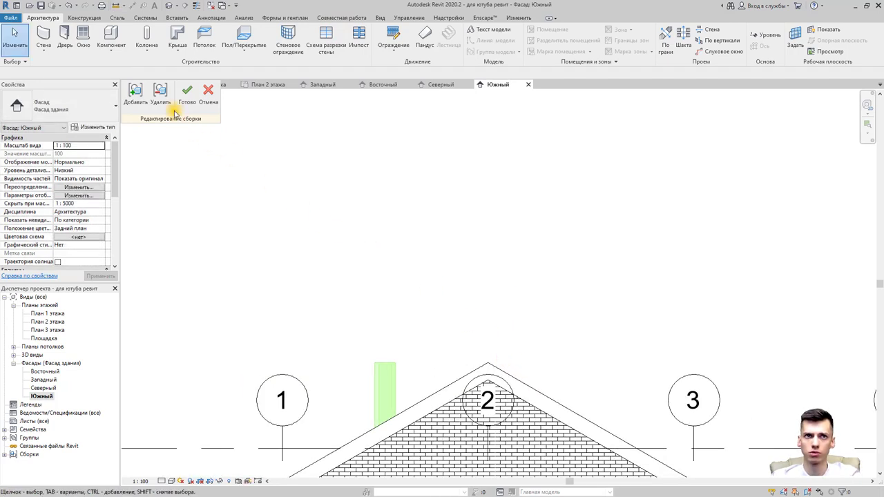
left_click(186, 97)
scroll(487, 299, "down", 2)
scroll(497, 299, "down", 1)
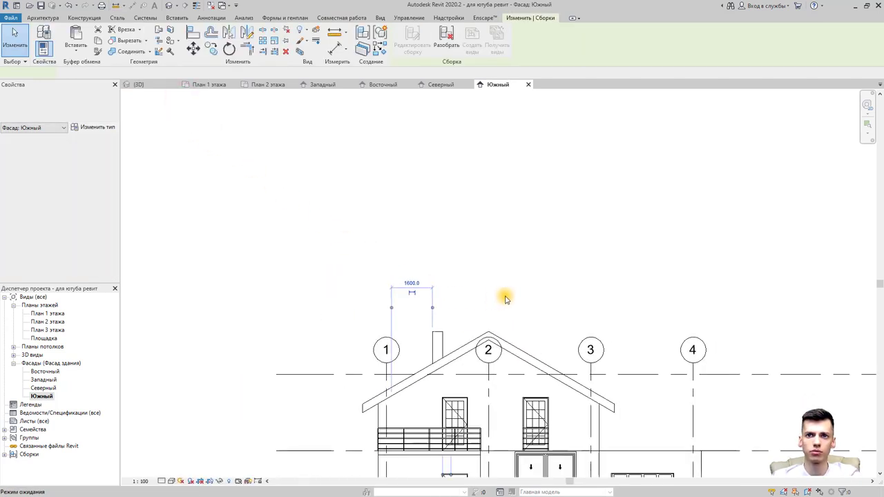
left_click(505, 299)
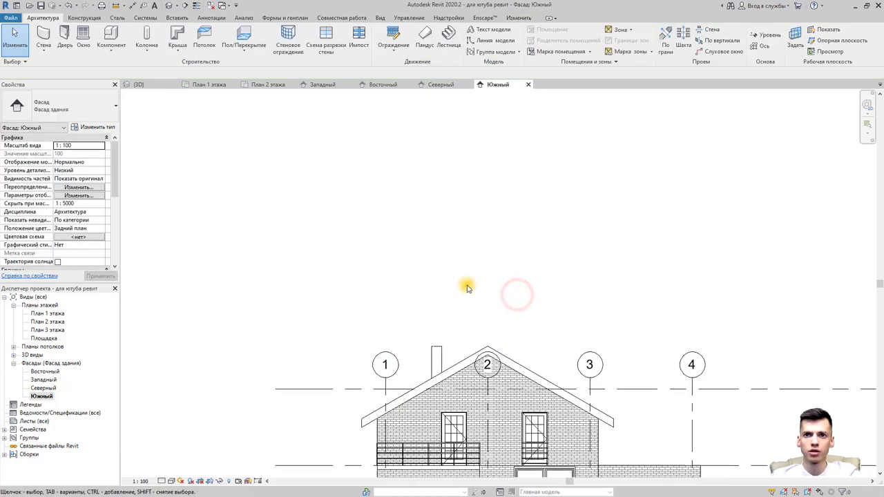
- Look over the house in 3D, then open the first-floor and second-floor plans
left_click(170, 6)
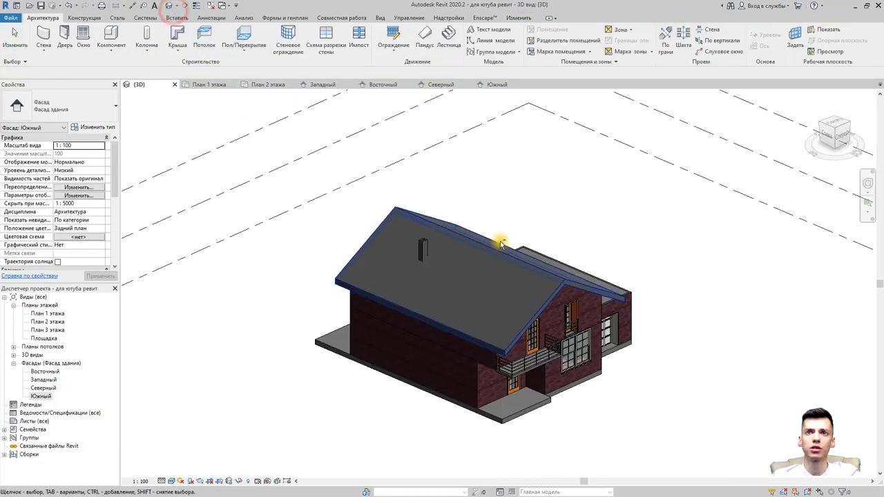
middle_click_drag(501, 243, 396, 286, "shift")
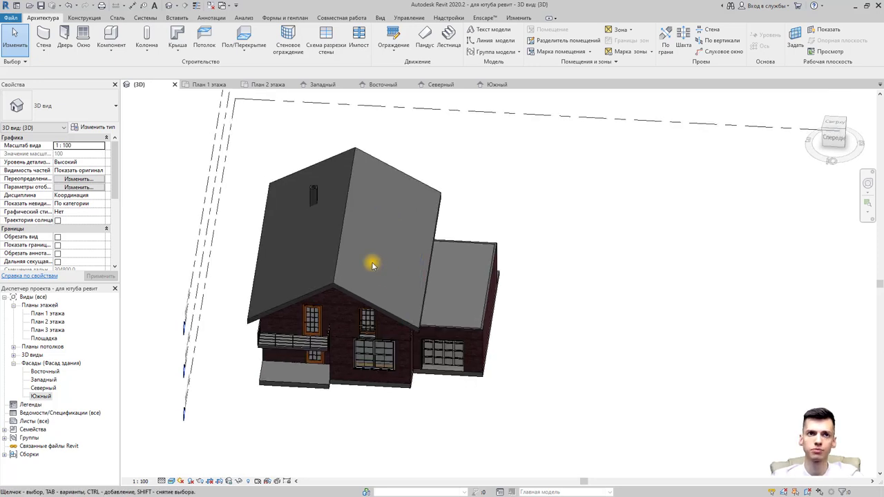
double_click(58, 314)
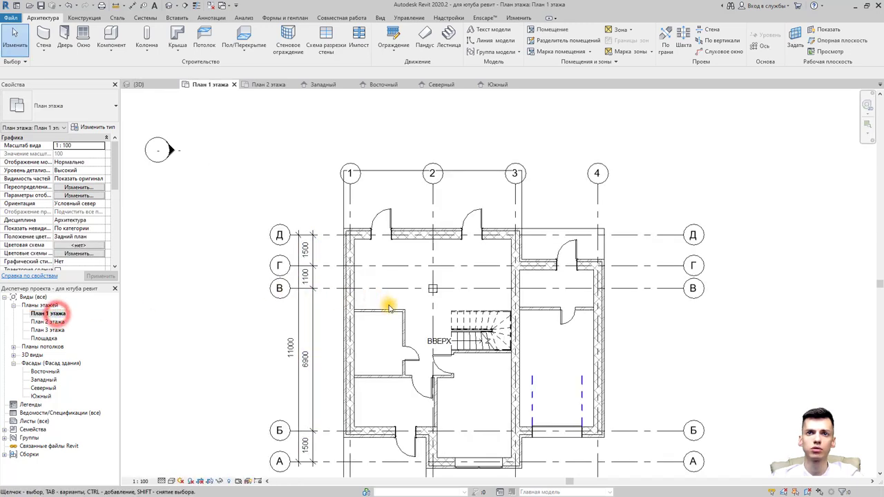
double_click(54, 323)
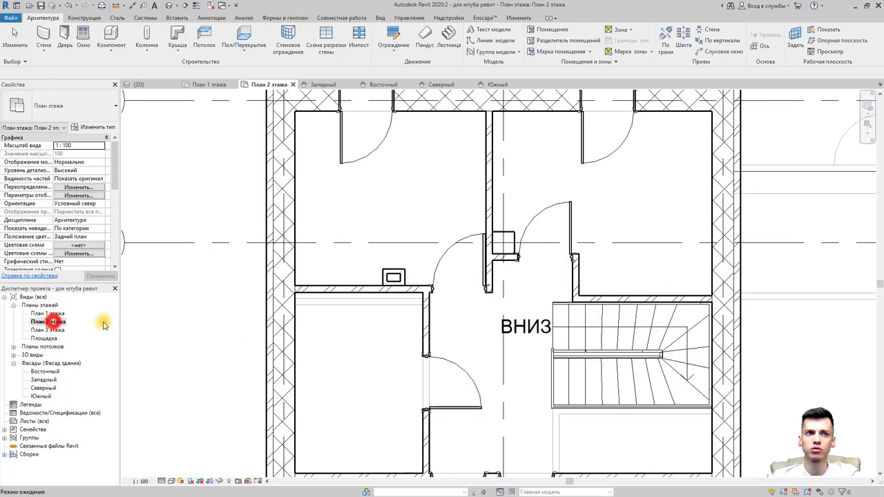
- Move the вентканал assembly right to the wall corner beside the doorway, then return to 3D
left_click(394, 277)
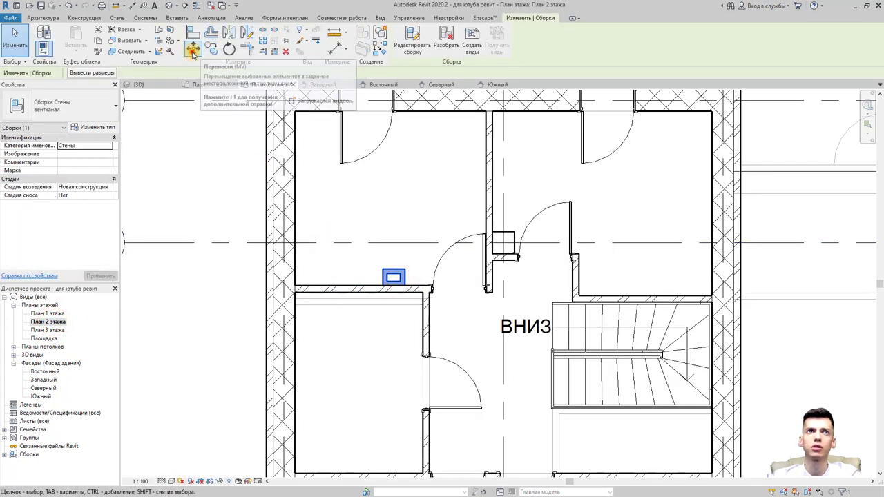
left_click(193, 47)
left_click(404, 268)
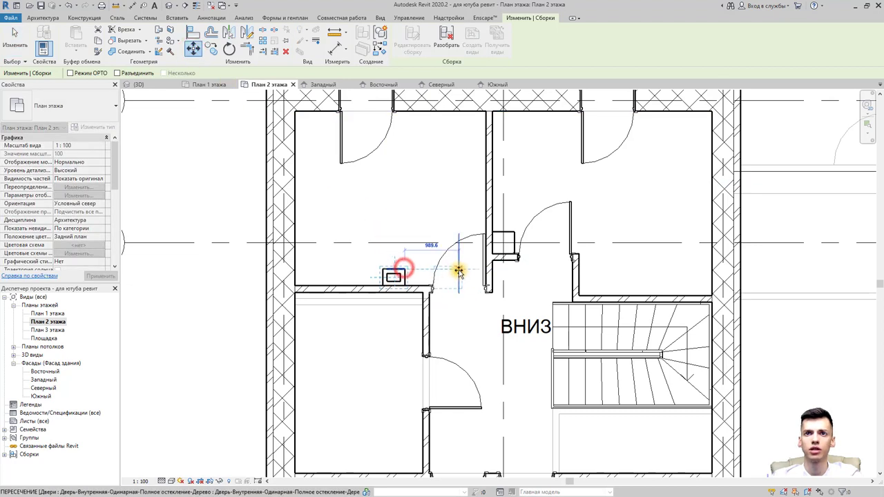
left_click(466, 272)
key("Escape")
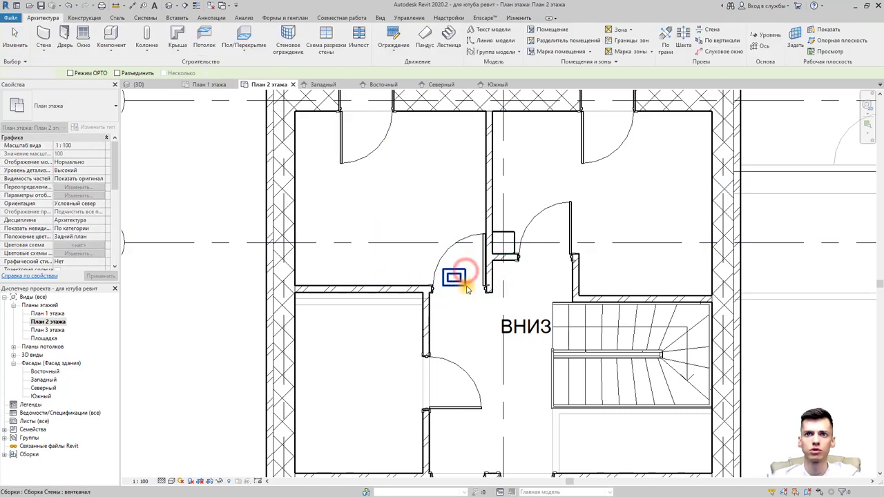
scroll(450, 289, "up", 3)
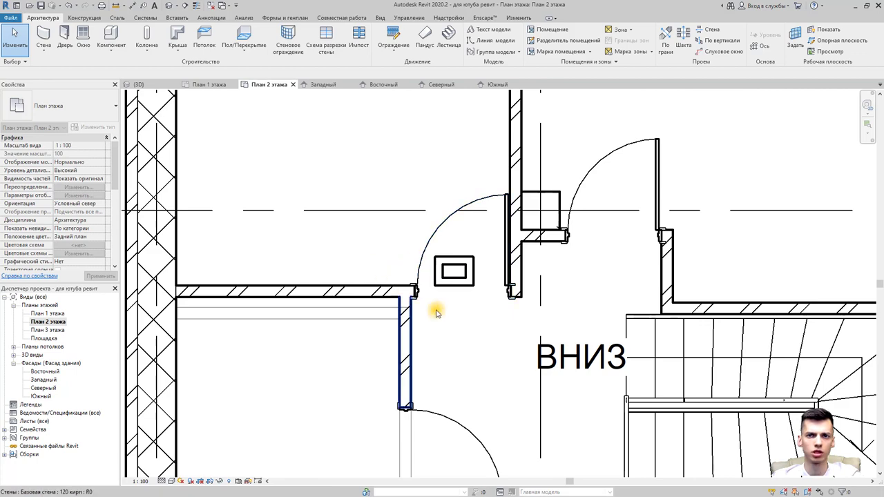
left_click(163, 7)
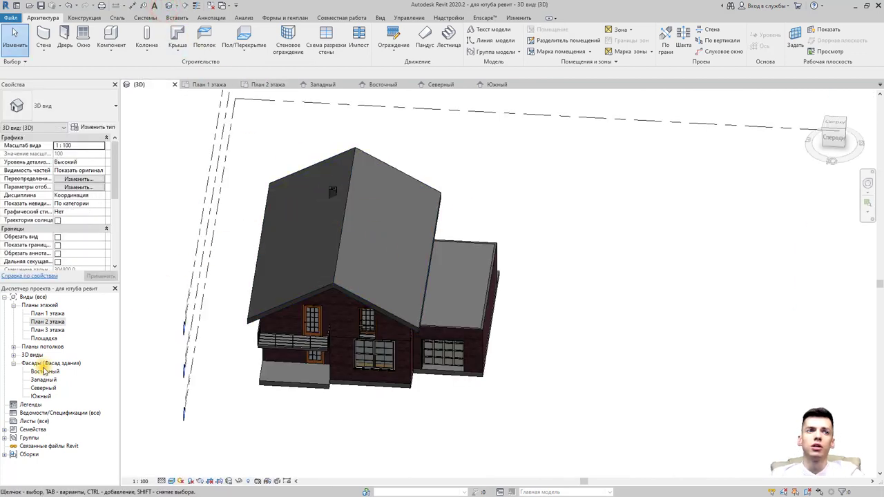
- Open the Северный elevation and frame the second floor and its level
double_click(45, 388)
scroll(442, 311, "up", 2)
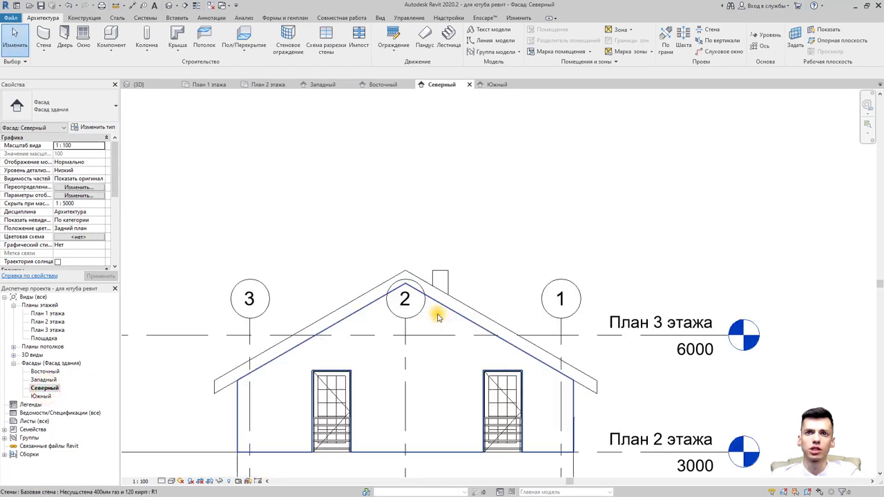
middle_click_drag(461, 299, 460, 253)
scroll(460, 251, "down", 2)
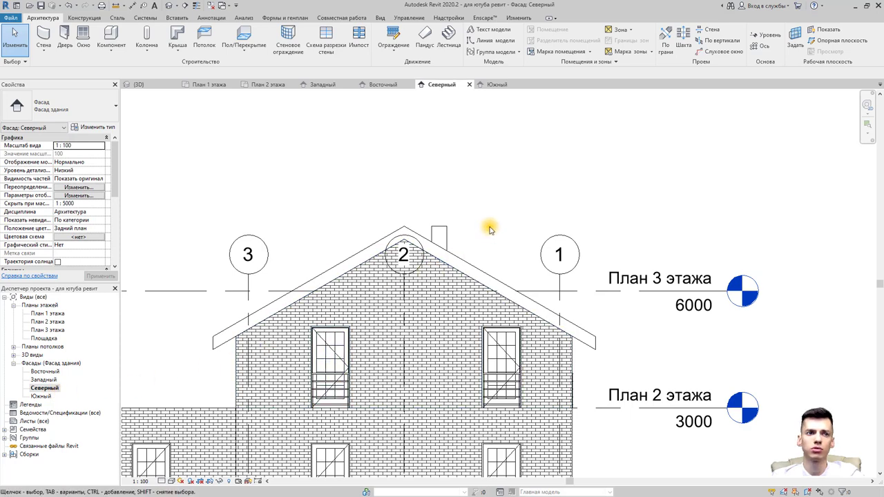
scroll(440, 228, "up", 1)
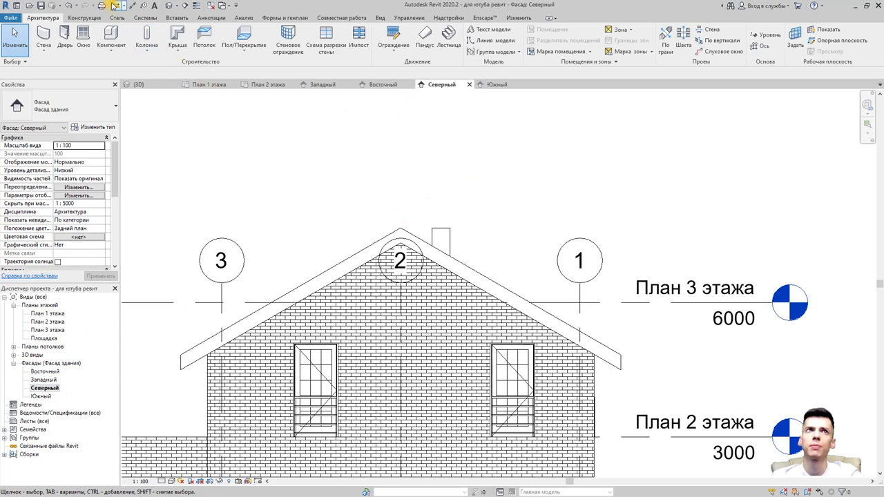
- Measure from the roof ridge near grid 2 down to the second-floor level, about 4674.8
left_click(115, 6)
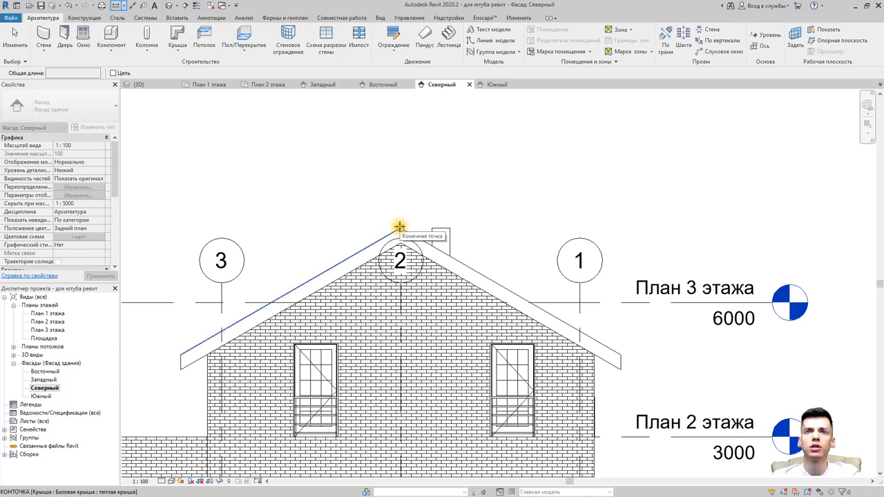
left_click(408, 339)
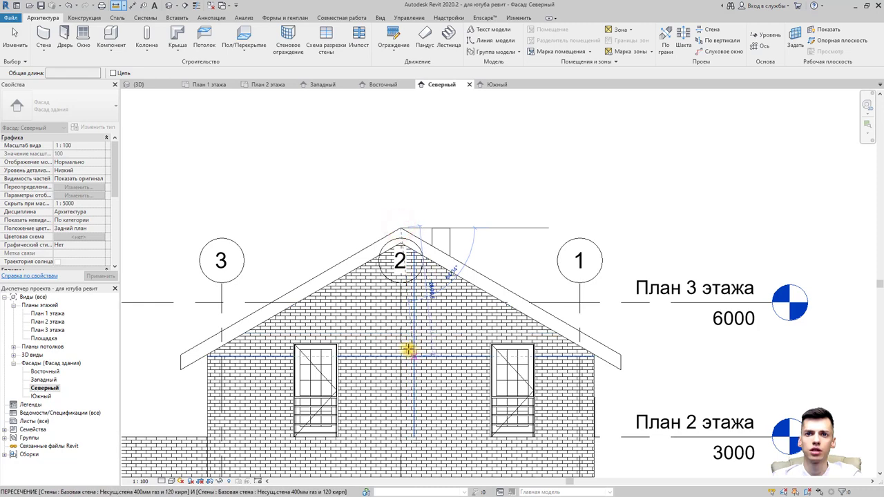
left_click(399, 225)
scroll(440, 223, "up", 1)
scroll(442, 222, "up", 1)
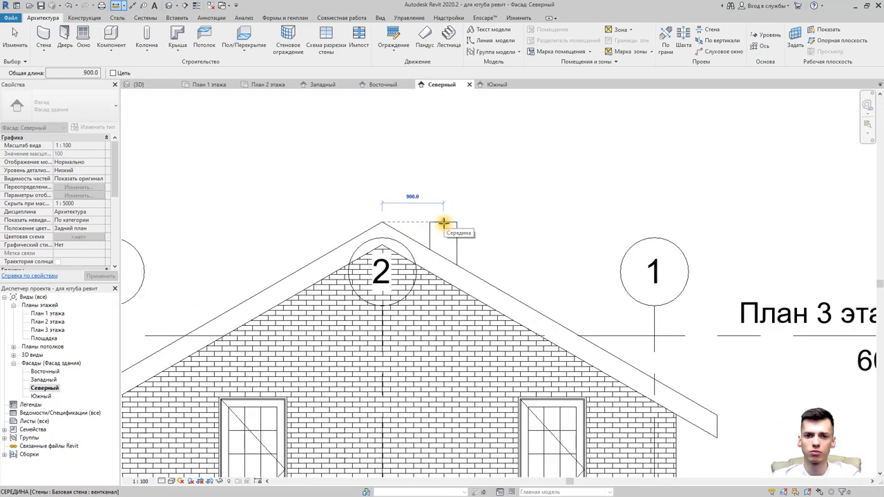
scroll(414, 207, "down", 2)
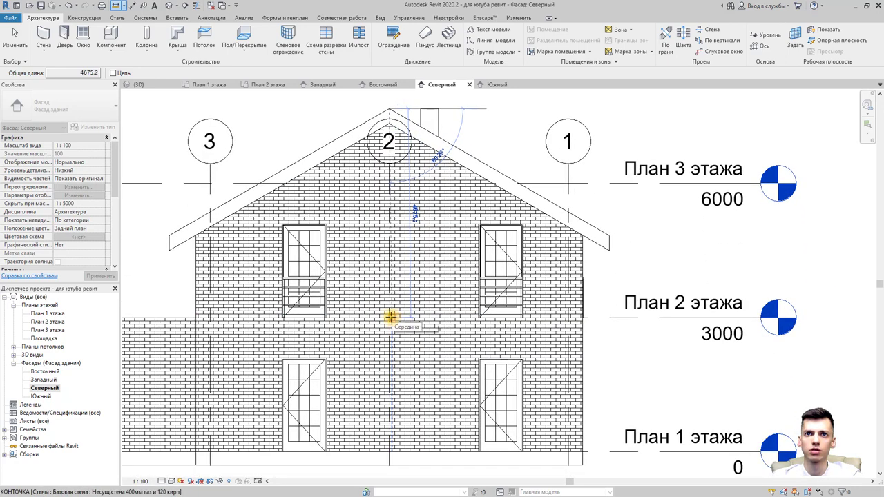
scroll(390, 317, "up", 2)
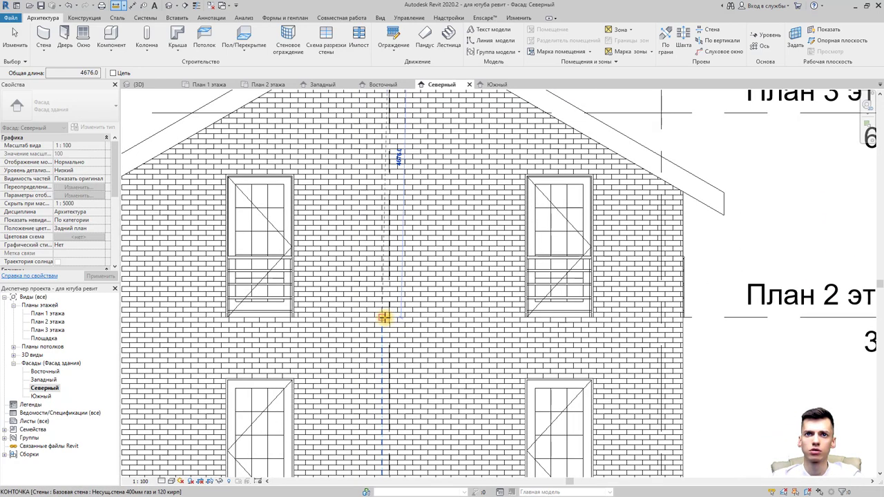
scroll(388, 317, "down", 1)
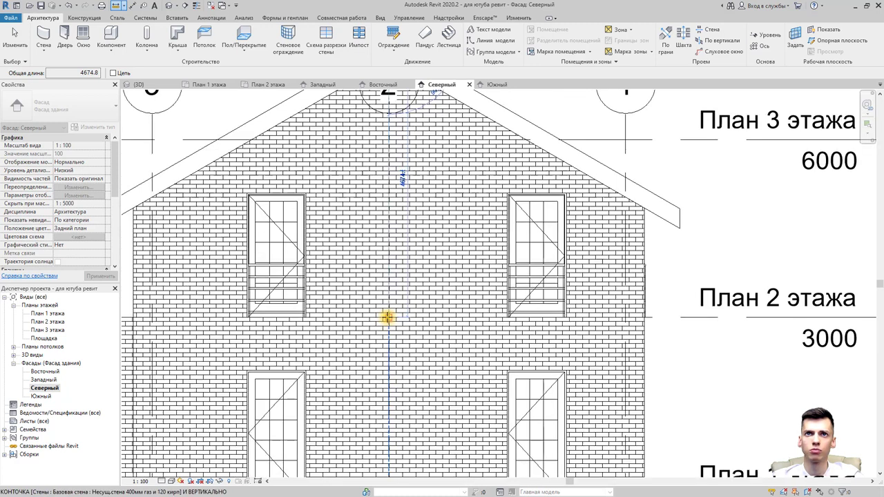
scroll(387, 317, "down", 1)
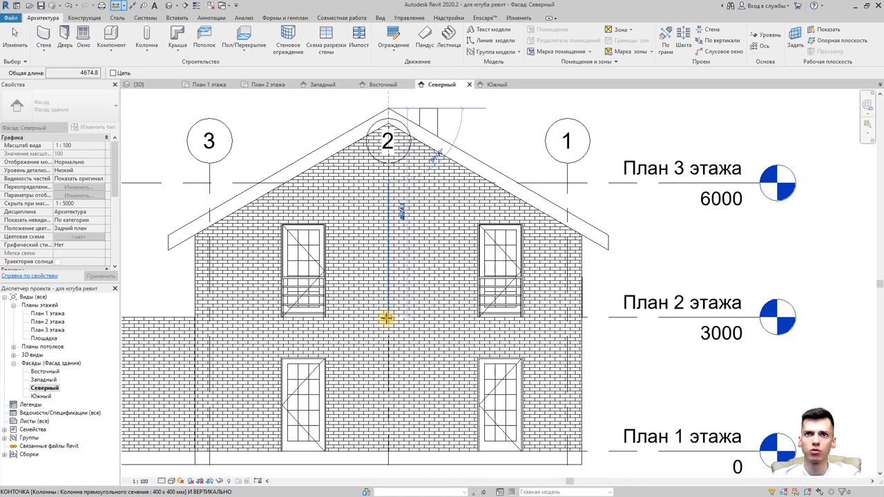
scroll(401, 207, "up", 1)
scroll(404, 205, "up", 2)
scroll(406, 207, "up", 1)
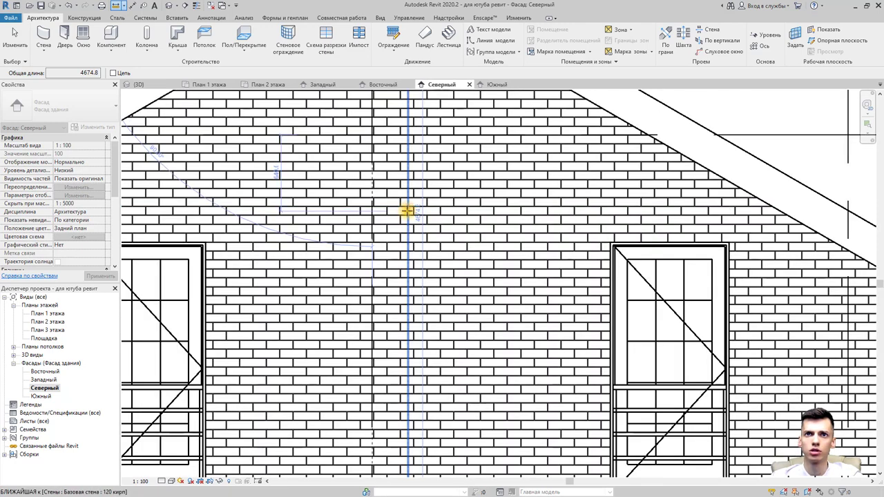
scroll(407, 212, "down", 2)
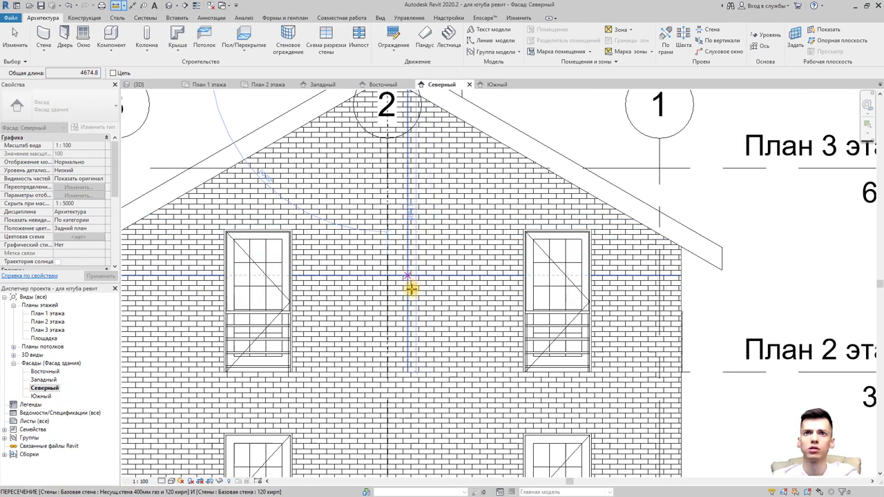
- Add 4674 + 500 in Calculator, copy the 5174 result, and close Calculator
key("XF86Calculator")
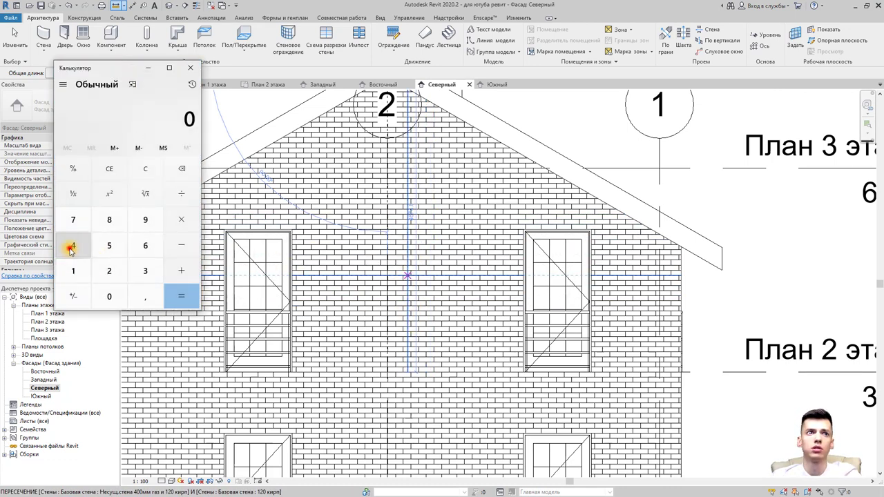
left_click(72, 247)
left_click(145, 245)
left_click(74, 219)
left_click(73, 245)
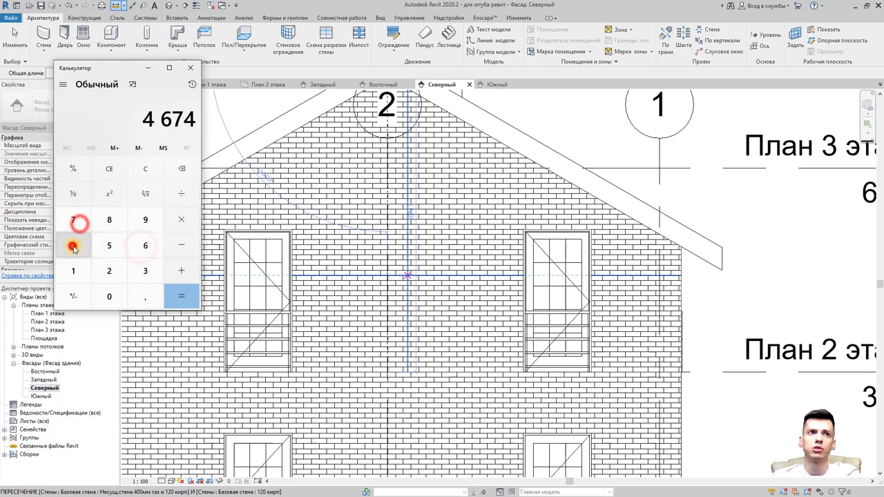
left_click(181, 270)
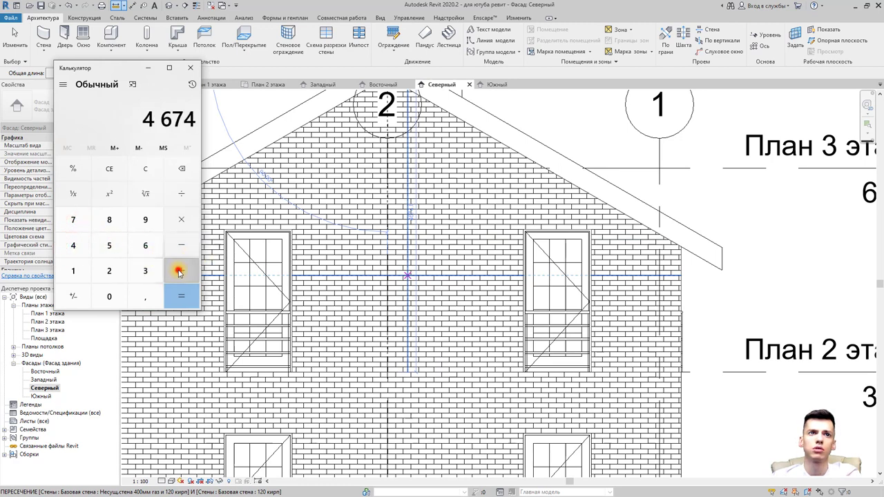
left_click(109, 245)
left_click(108, 297)
left_click(104, 298)
left_click(182, 296)
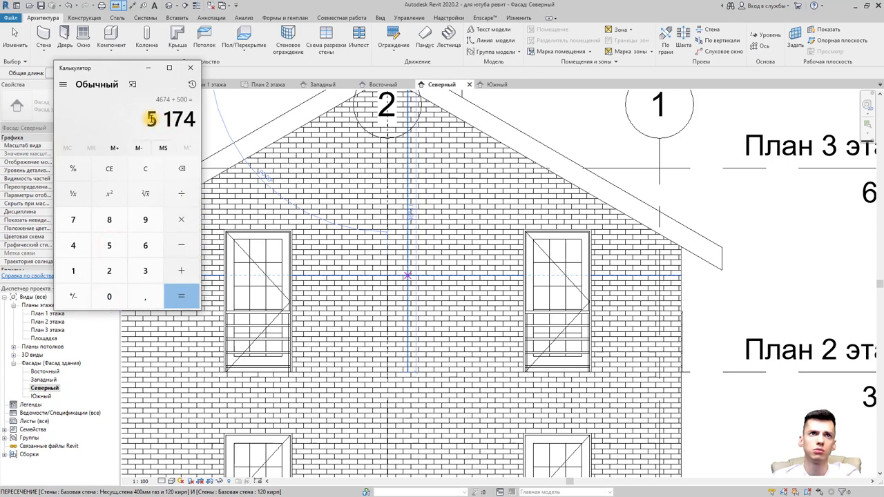
left_click_drag(149, 118, 177, 119)
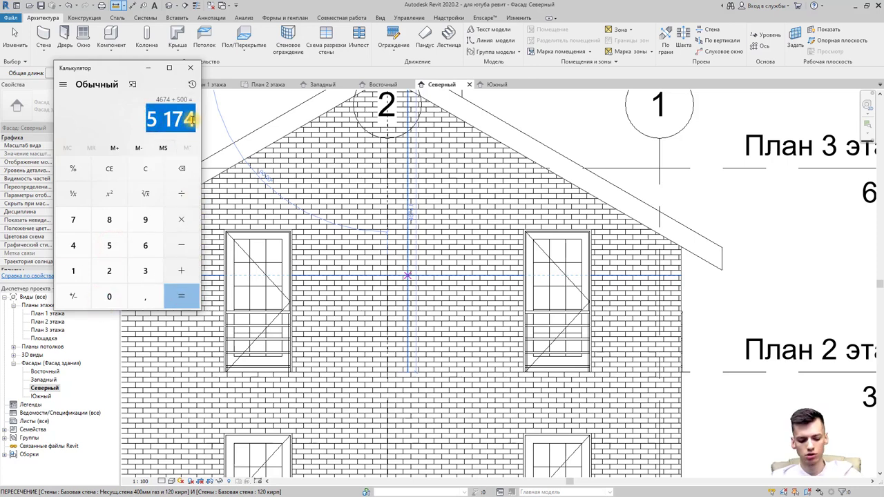
left_click(190, 67)
- Give the four вентканал duct walls a 5174 unconnected height and finish the assembly
middle_click_drag(390, 173, 338, 336)
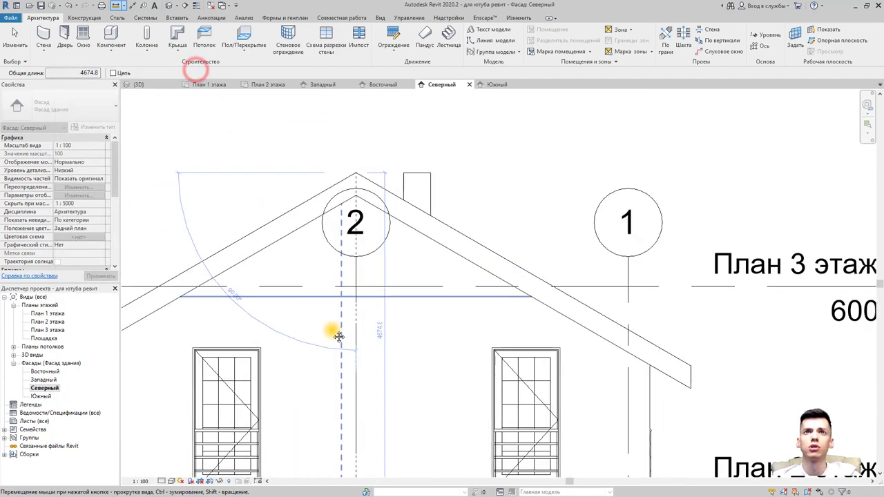
scroll(346, 290, "down", 2)
left_click(396, 216)
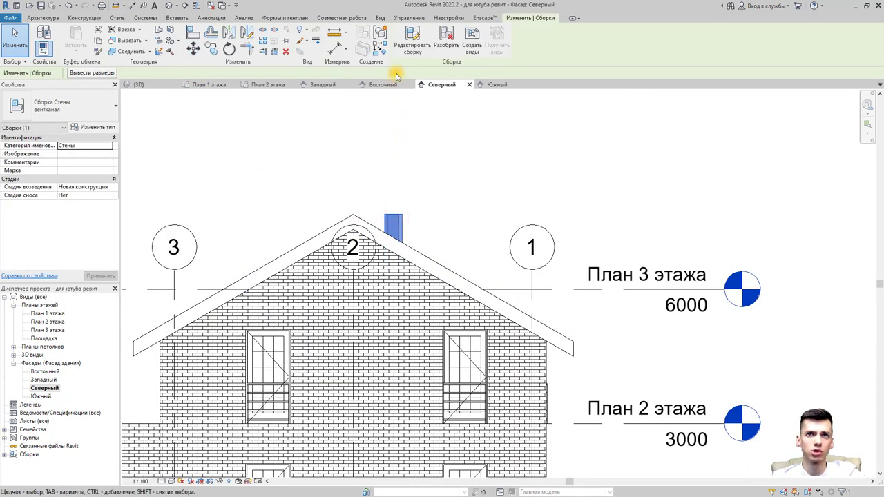
left_click(412, 40)
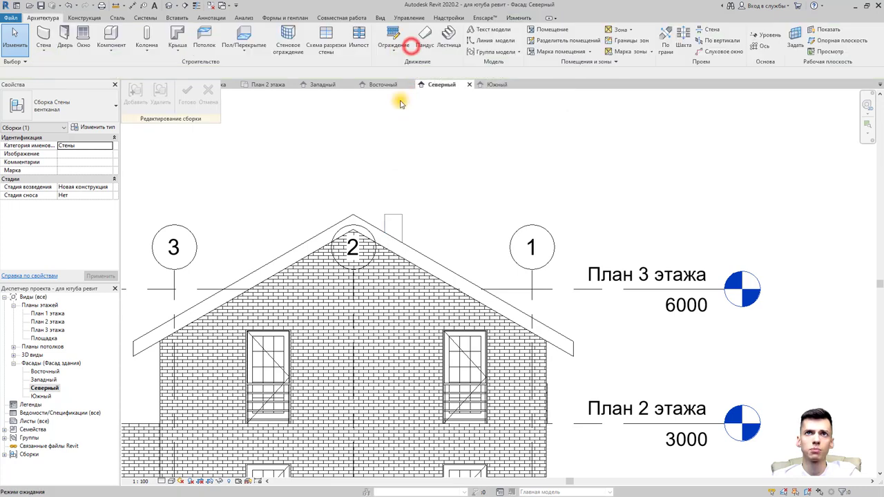
left_click(453, 214)
left_click(399, 228)
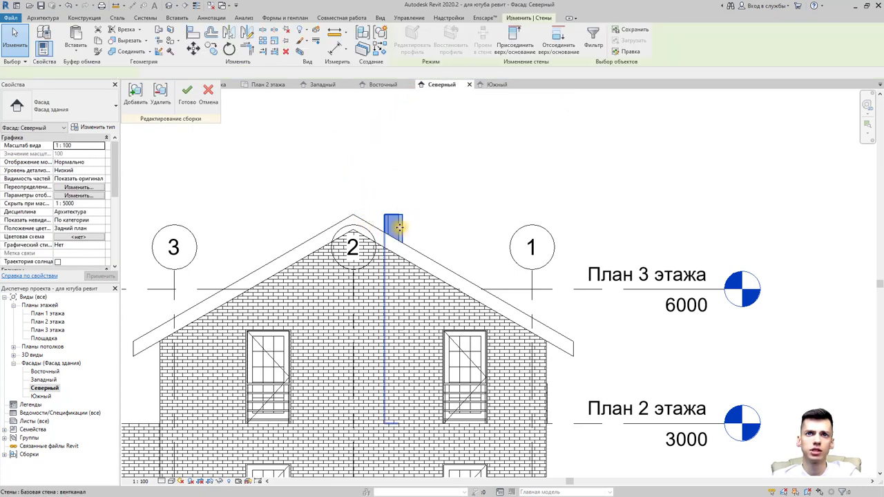
left_click_drag(443, 193, 366, 224)
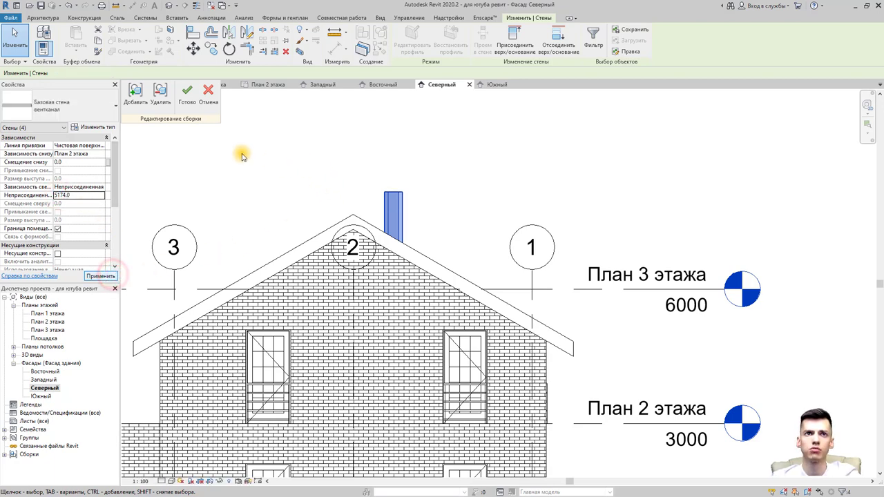
left_click(187, 94)
left_click(281, 172)
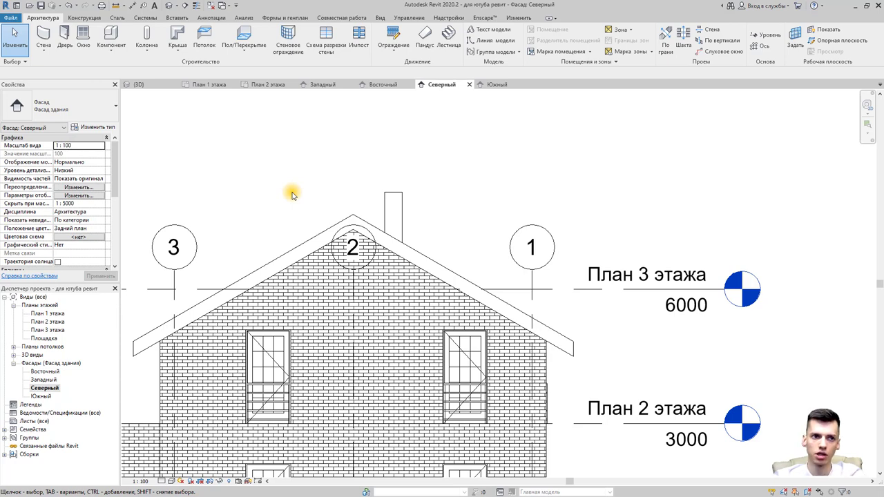
- On План 2 этажа, move the вентканал from its corner to the outer wall corner, then show 3D
left_click(388, 206)
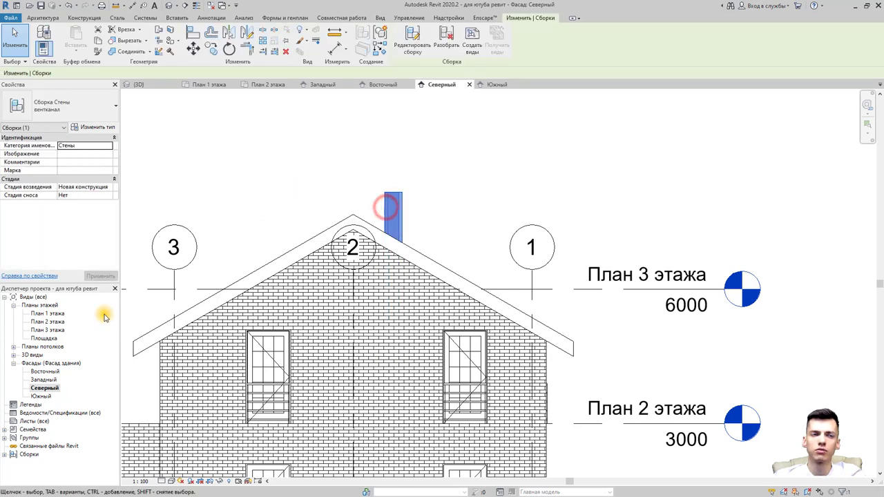
double_click(58, 322)
scroll(205, 300, "up", 5)
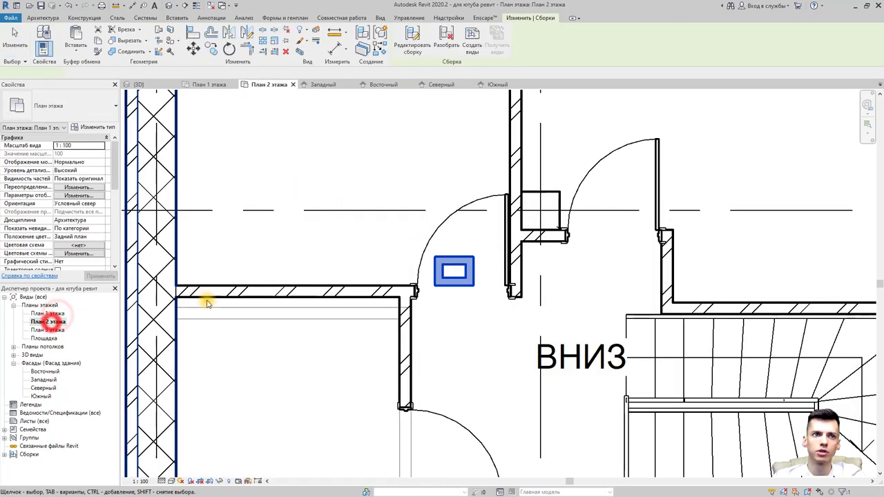
left_click(193, 48)
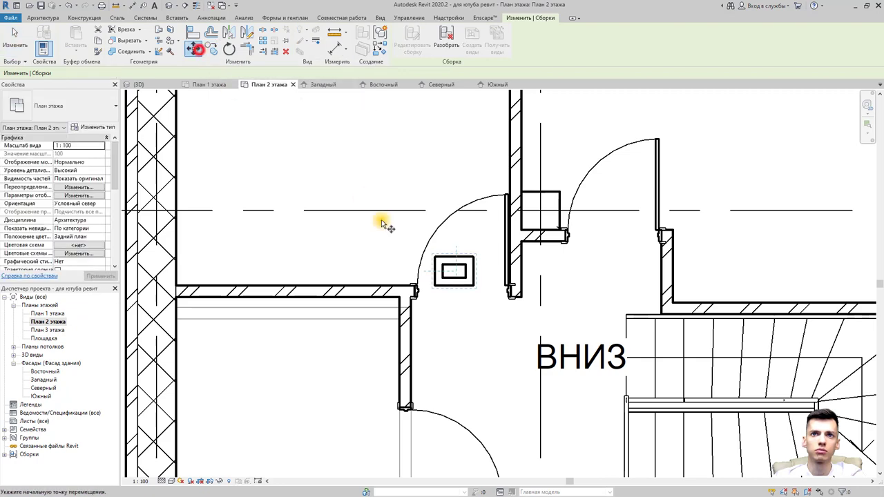
left_click(436, 283)
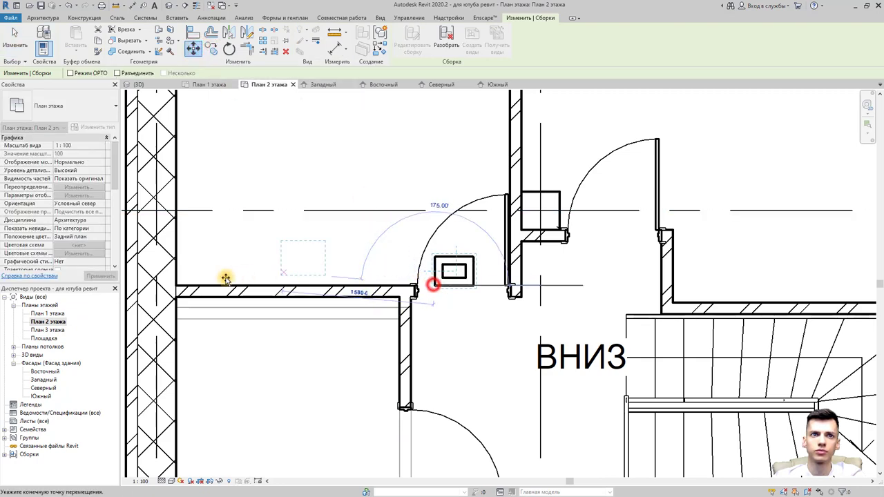
left_click(177, 283)
mouse_move(244, 248)
middle_mouse_down()
mouse_move(371, 230)
mouse_move(369, 244)
middle_mouse_up()
key("Escape")
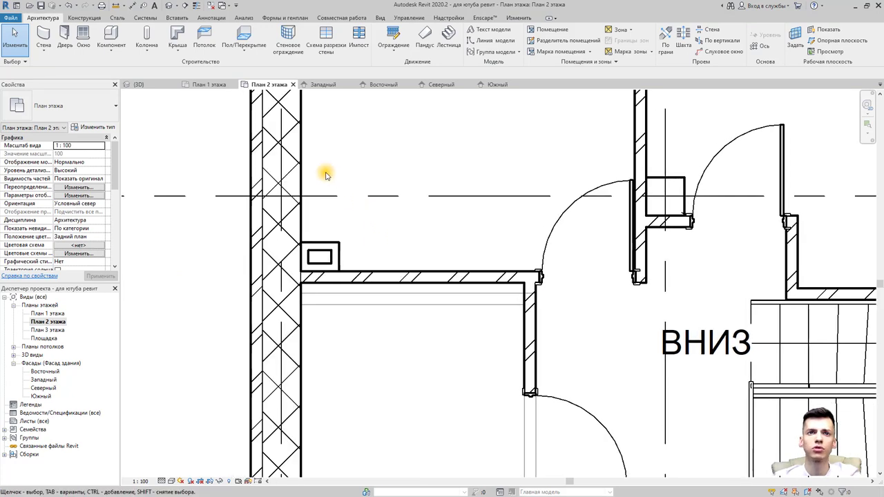
left_click(319, 253)
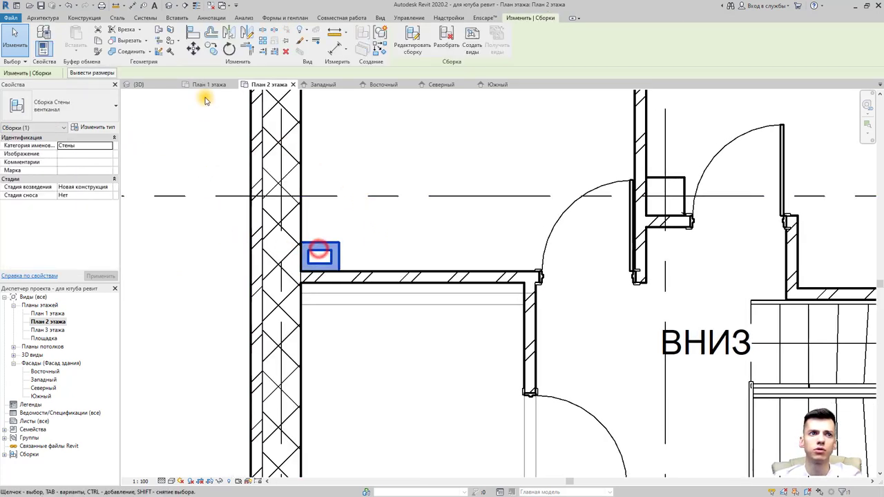
left_click(170, 6)
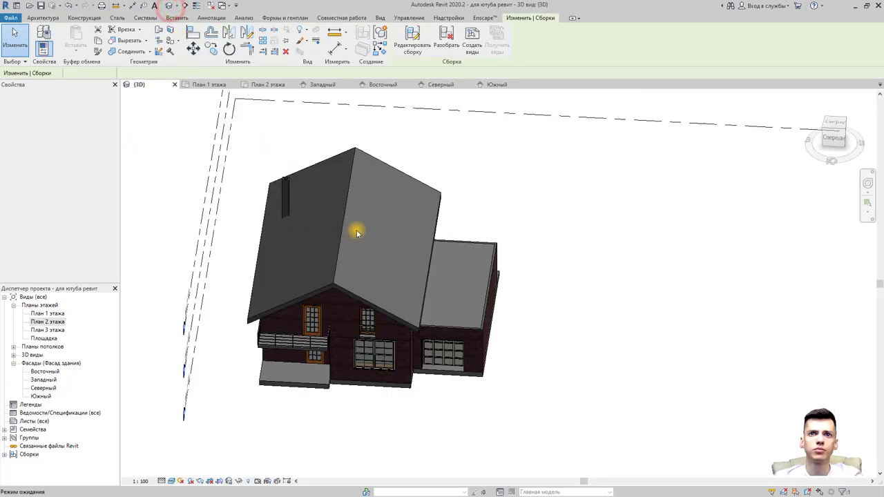
- Set the вентканал duct walls to a 4040 unconnected height and finish the assembly
left_click(288, 182)
left_click(411, 41)
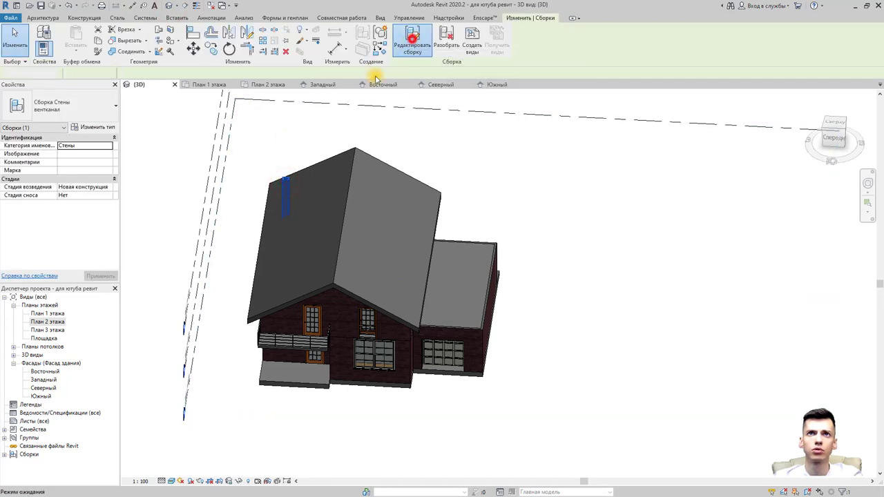
middle_click_drag(304, 177, 325, 92, "shift")
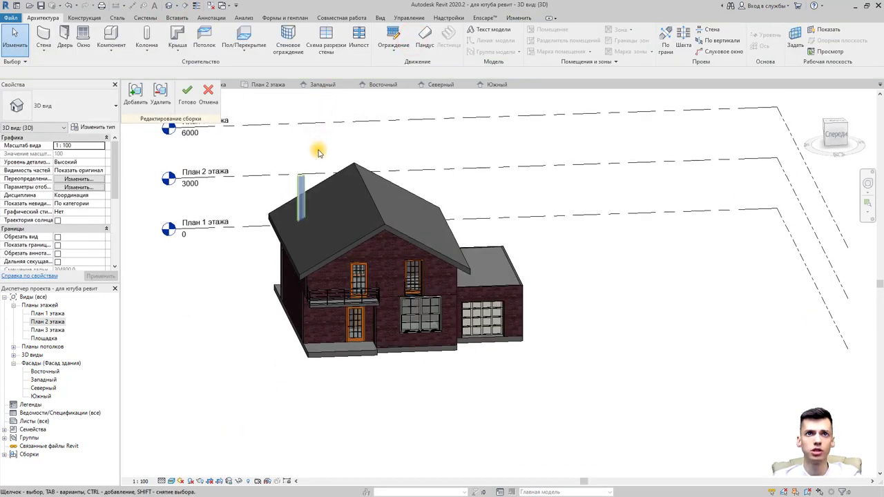
left_click_drag(318, 151, 292, 206)
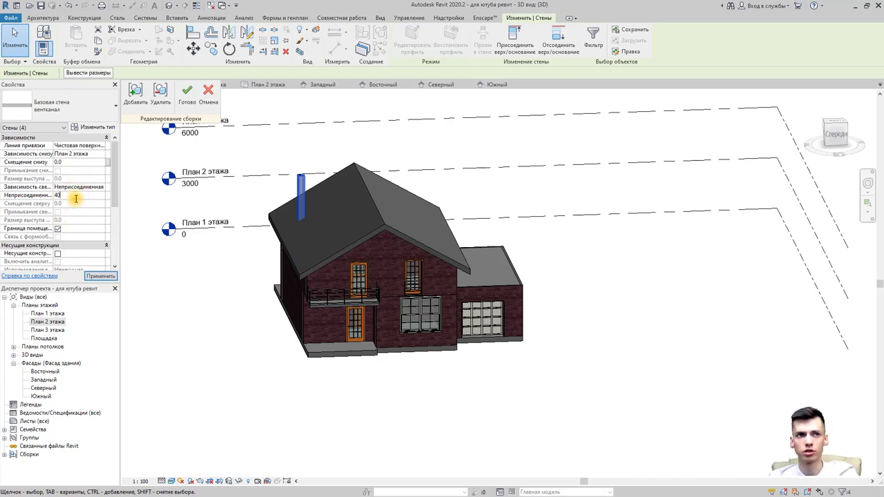
type("40.0")
left_click(97, 277)
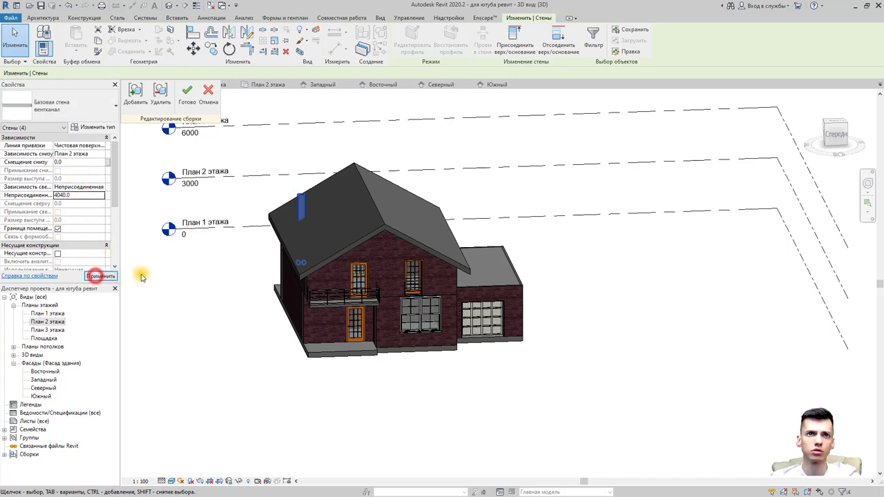
left_click(183, 93)
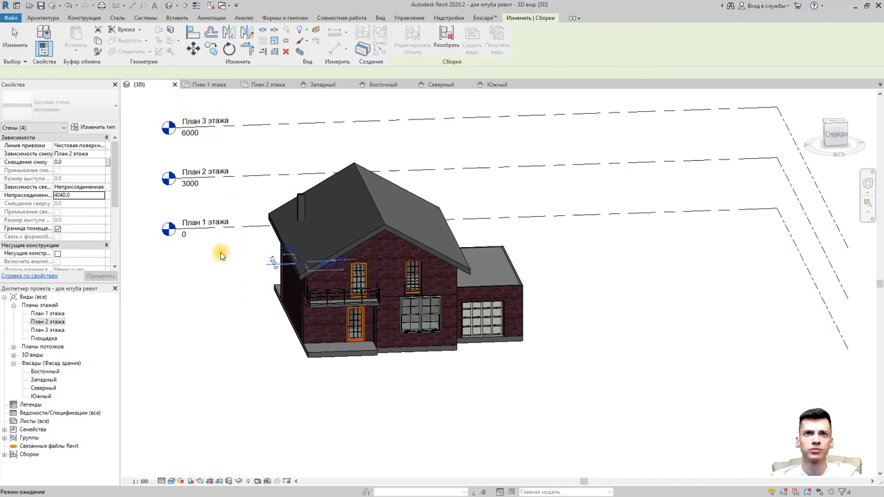
- Reselect and deselect the duct, then orbit the house to view another side
left_click(235, 261)
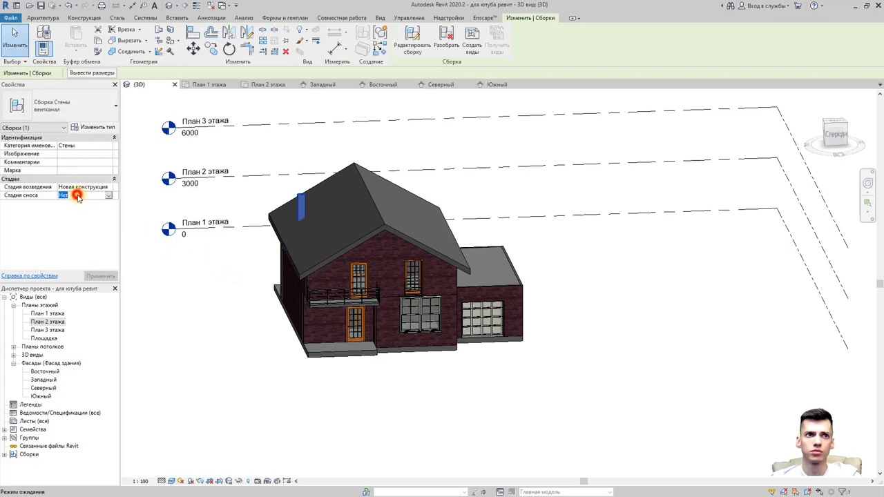
left_click(200, 266)
mouse_move(229, 303)
middle_mouse_down("shift")
mouse_move(217, 236)
mouse_move(266, 241)
mouse_move(332, 285)
mouse_move(336, 301)
middle_mouse_up("shift")
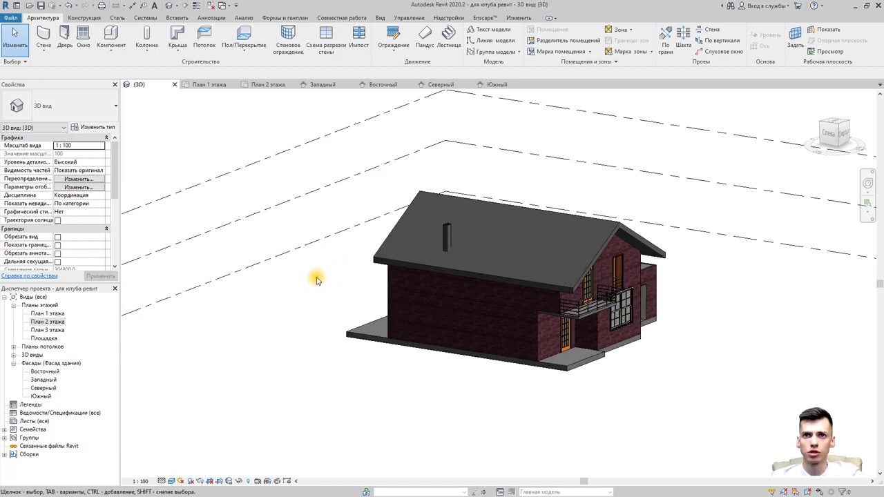
- Start editing the roof footprint and bring the duct into view on План 2 этажа
left_click(420, 263)
mouse_move(421, 262)
middle_mouse_down("shift")
mouse_move(410, 306)
mouse_move(387, 133)
middle_mouse_up("shift")
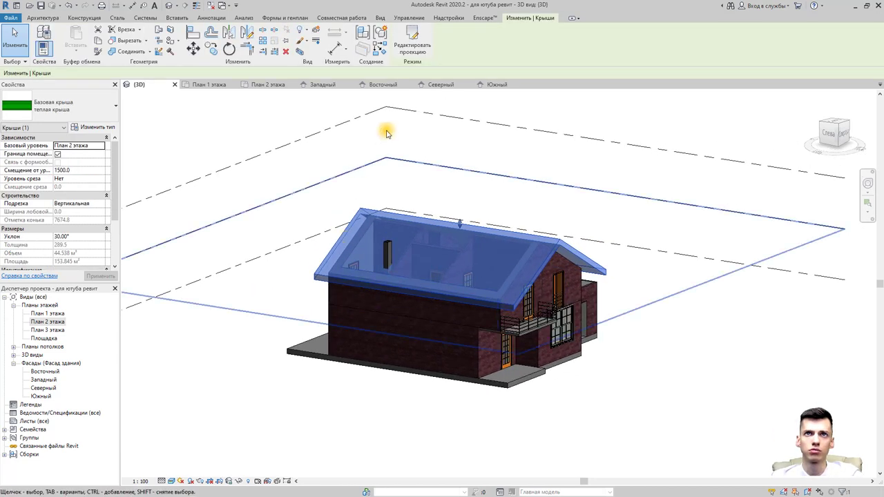
left_click(412, 42)
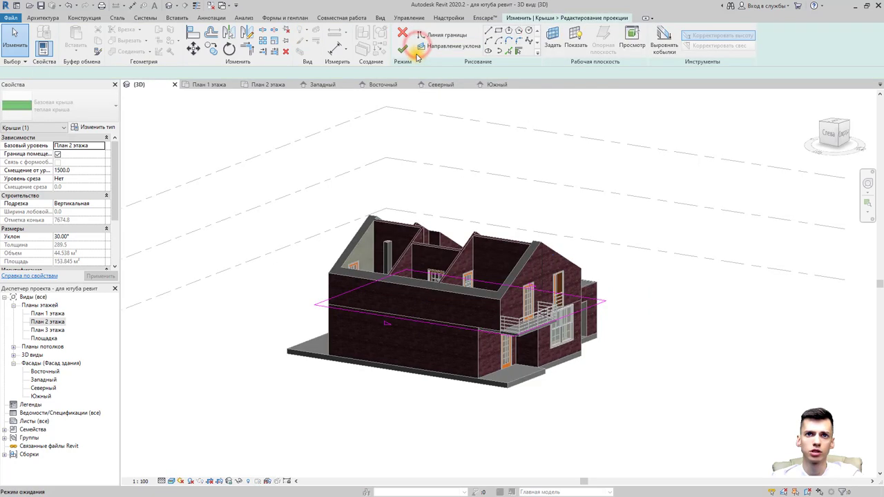
double_click(54, 321)
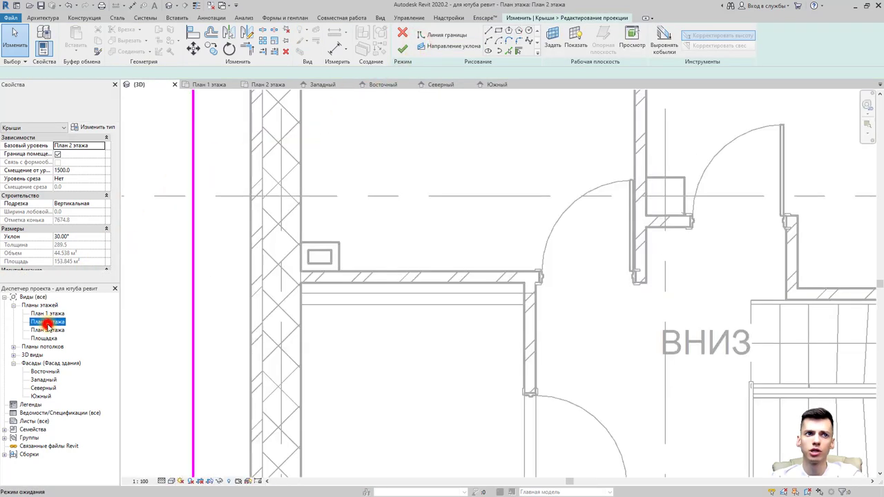
scroll(310, 254, "down", 1)
scroll(336, 258, "down", 2)
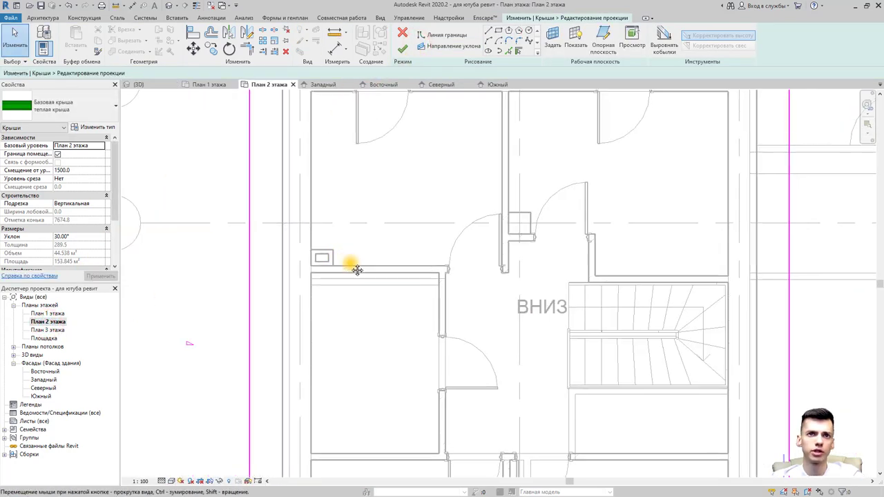
middle_click_drag(348, 262, 360, 270)
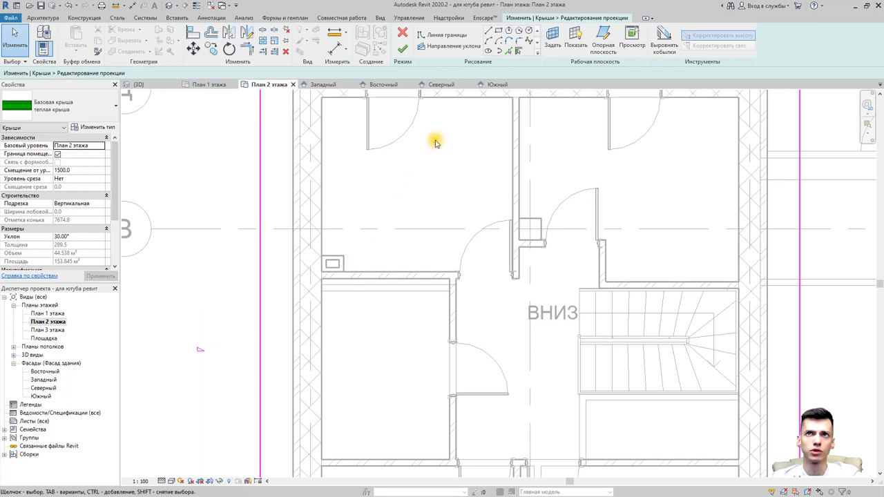
- Sketch a rectangle around the duct, then exit the roof sketch, abandoning it
left_click(497, 31)
scroll(323, 256, "up", 2)
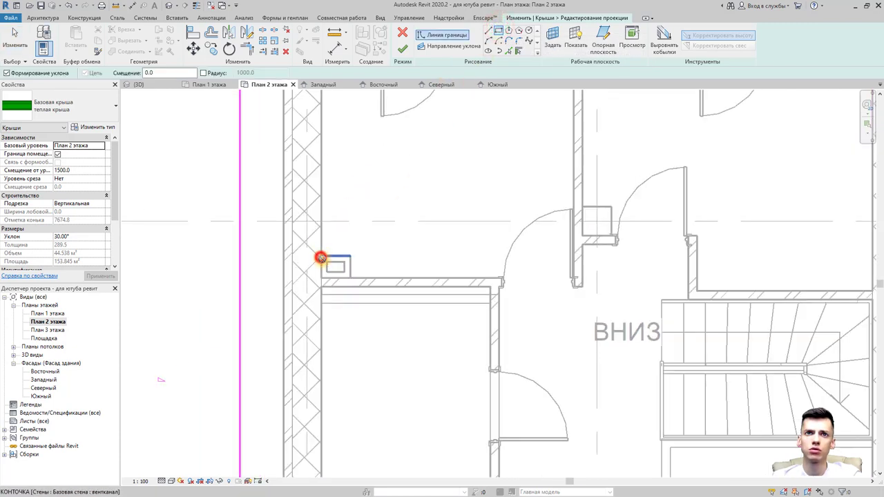
left_click(321, 258)
left_click(351, 279)
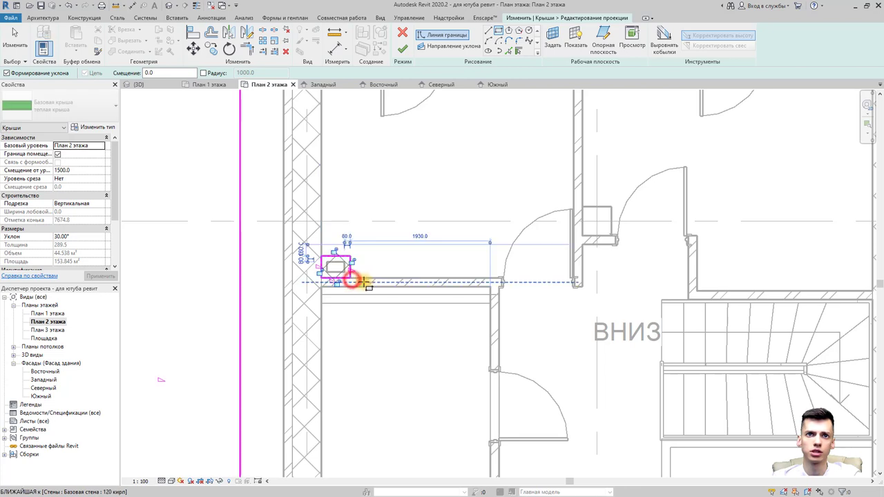
key("Escape")
left_click(402, 32)
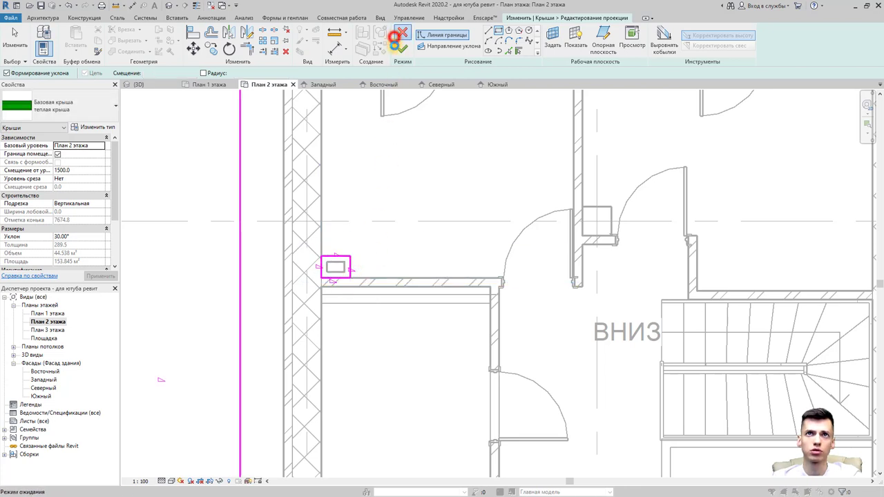
left_click(462, 264)
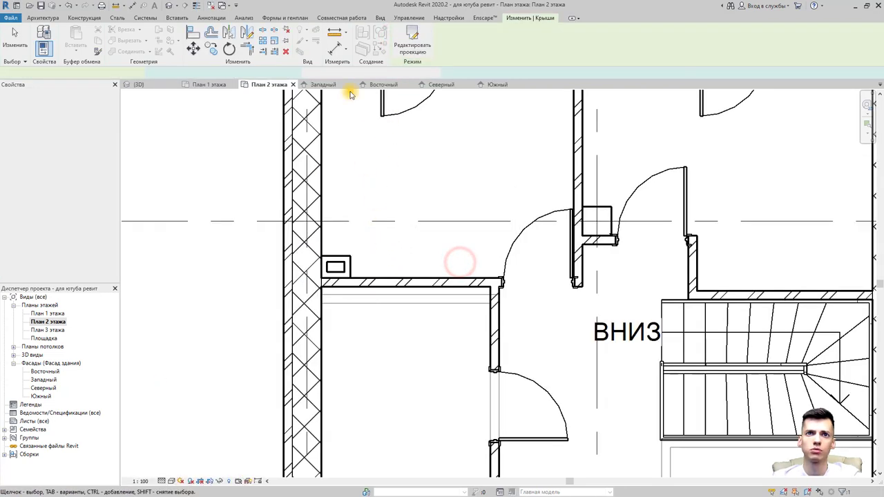
- Edit the roof footprint on План 2 этажа using the Rectangle tool with Defines Slope off
left_click(461, 298)
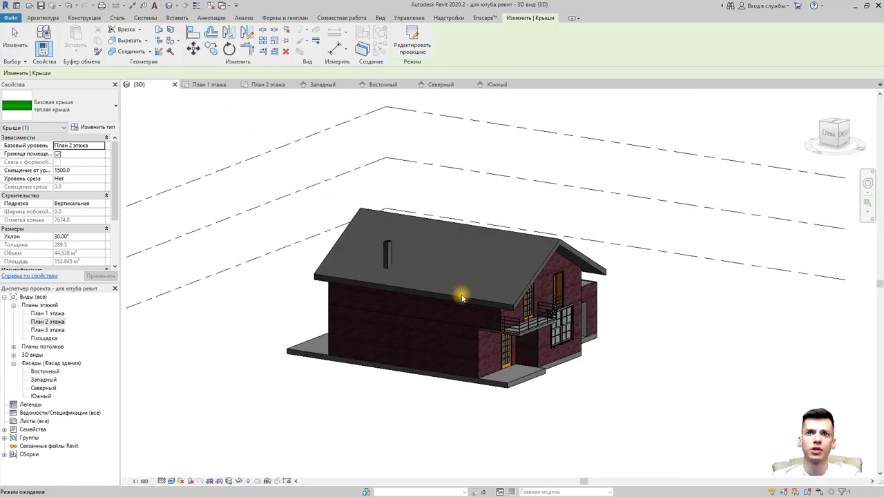
left_click(458, 236)
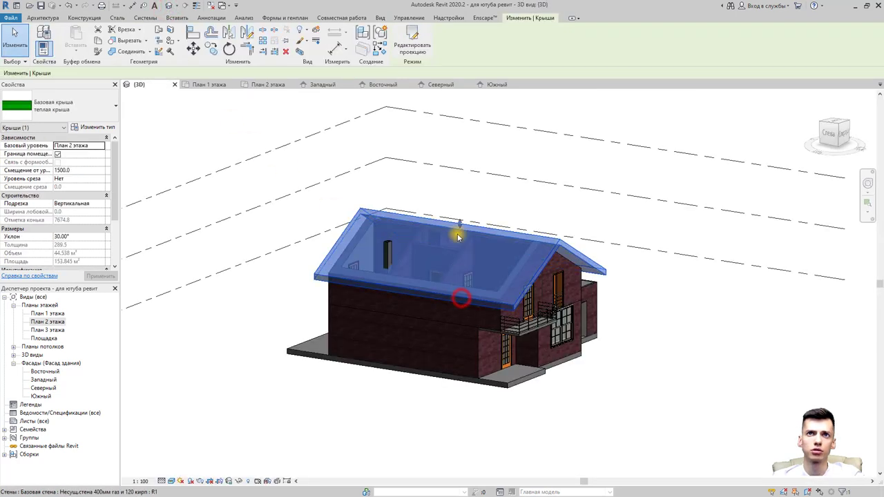
left_click(417, 45)
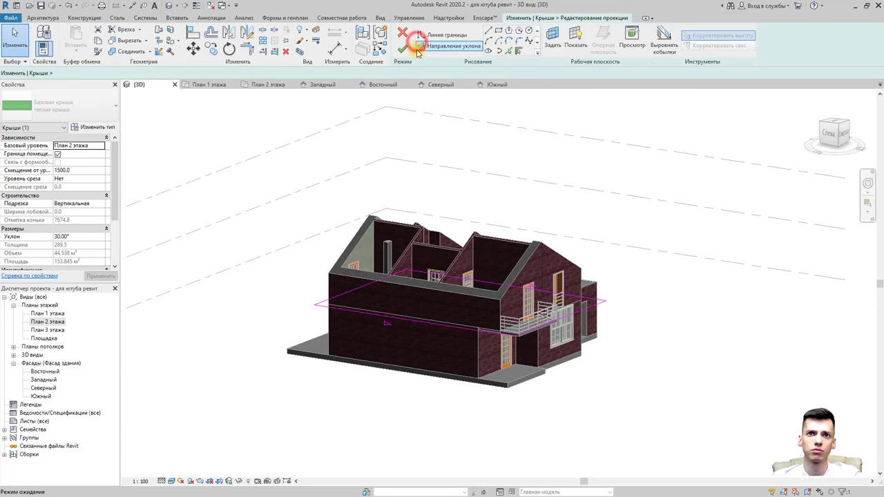
double_click(46, 322)
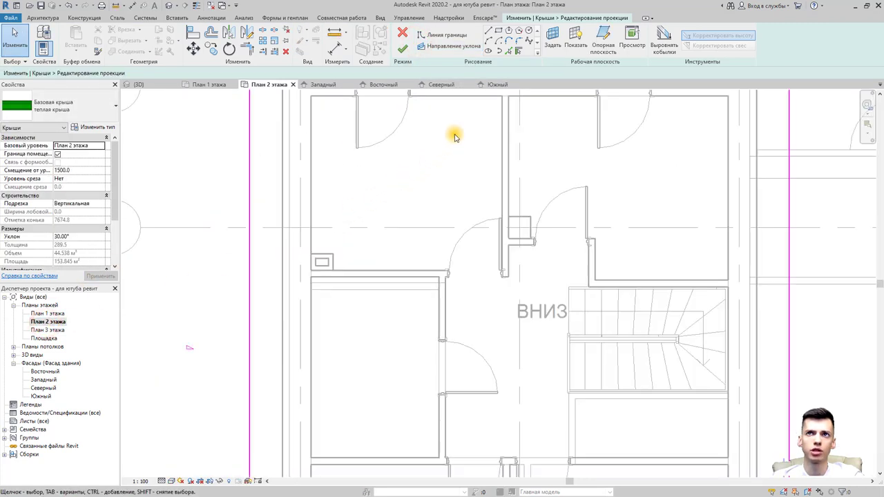
left_click(500, 32)
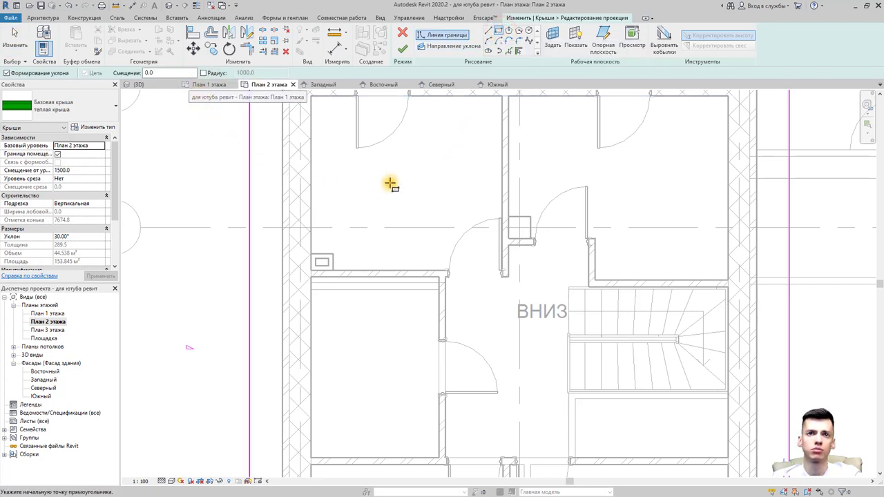
left_click(7, 73)
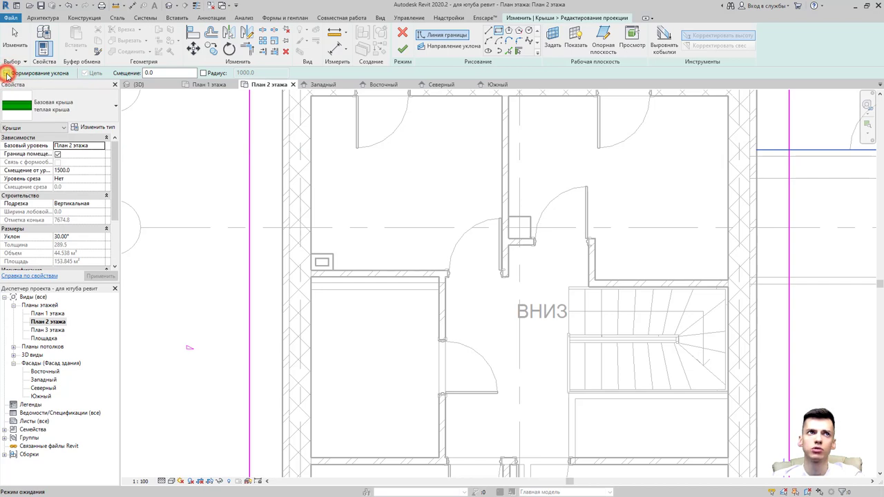
- Draw the rectangle around the duct, clear Defines Slope on its lines, and finish the roof
scroll(323, 261, "up", 3)
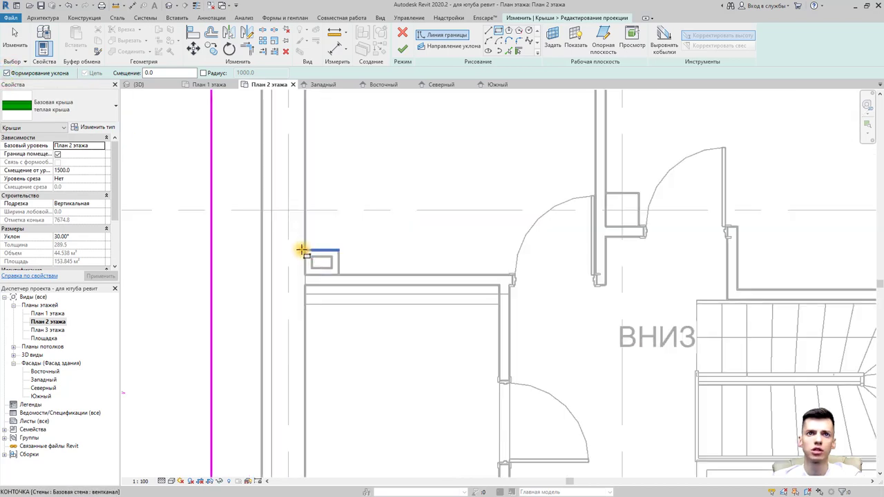
left_click(304, 251)
left_click(338, 275)
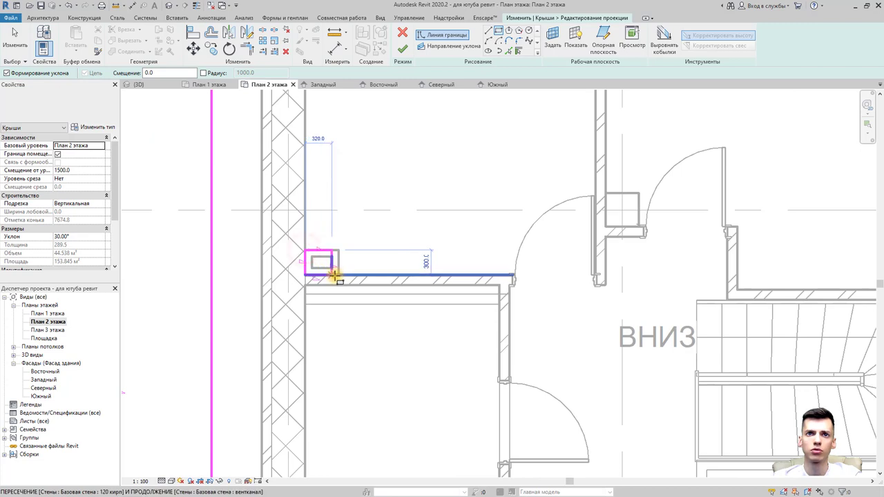
key("Escape")
key("Escape")
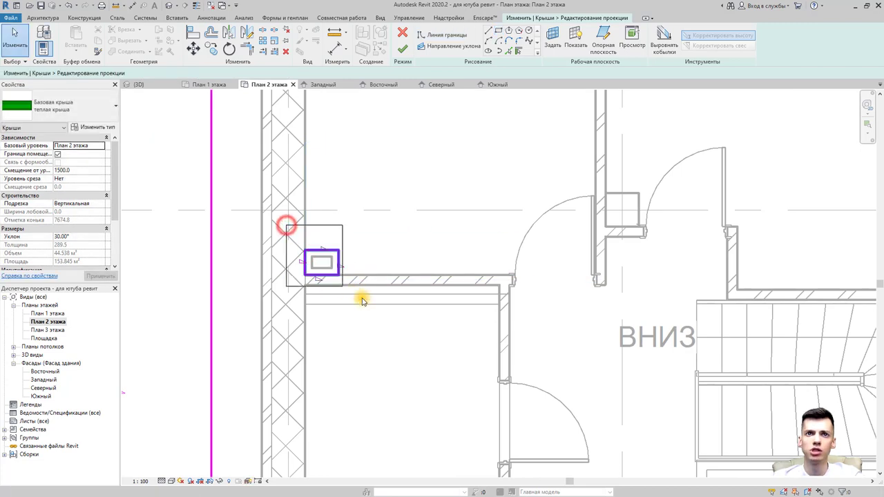
left_click_drag(294, 240, 361, 299)
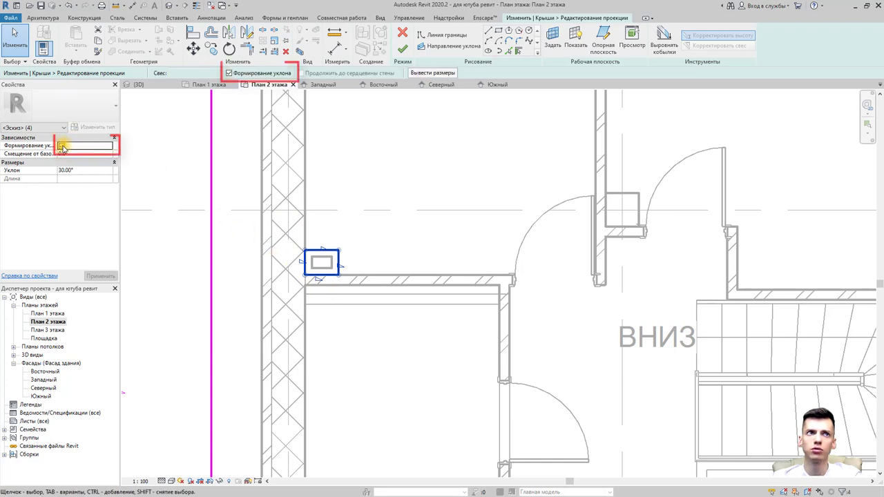
left_click(61, 145)
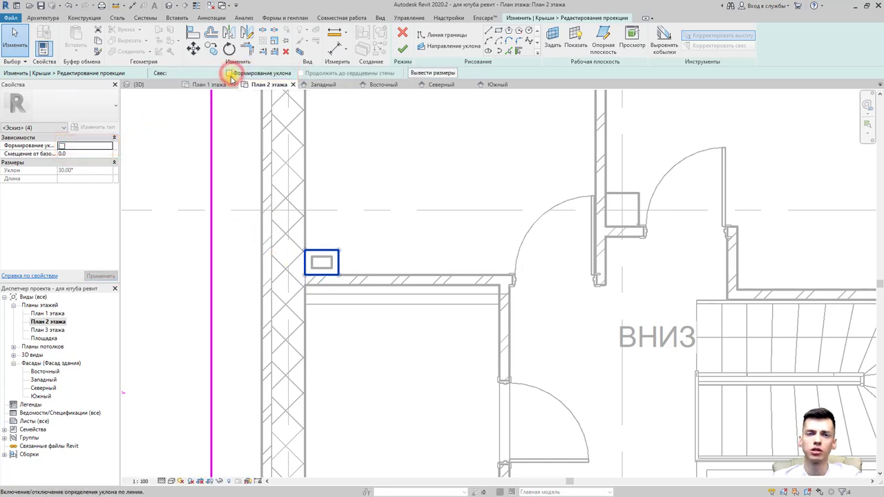
left_click(407, 52)
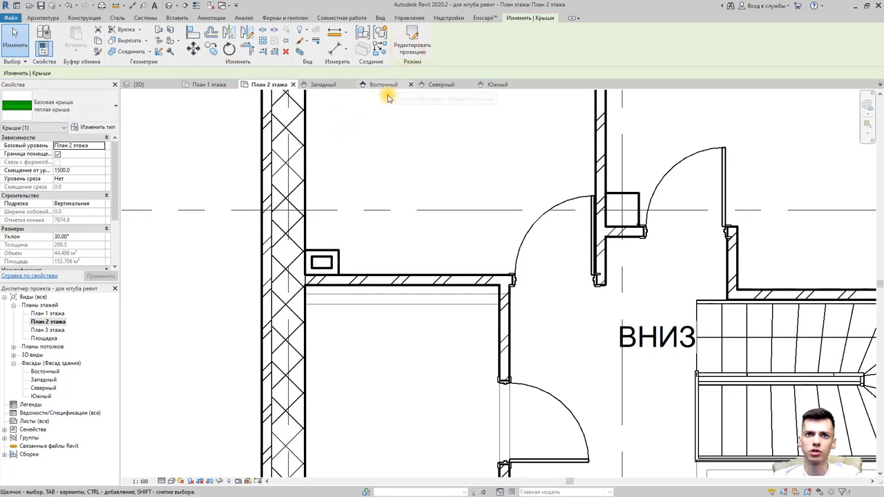
left_click(169, 5)
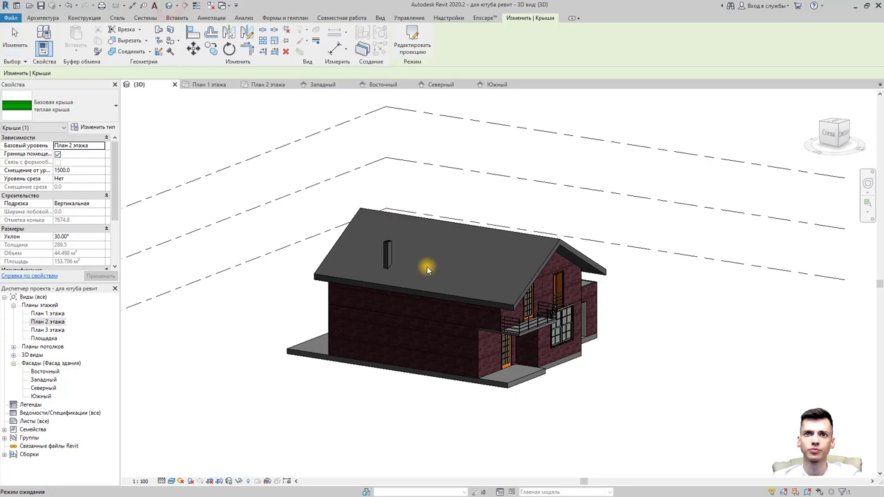
left_click(389, 256)
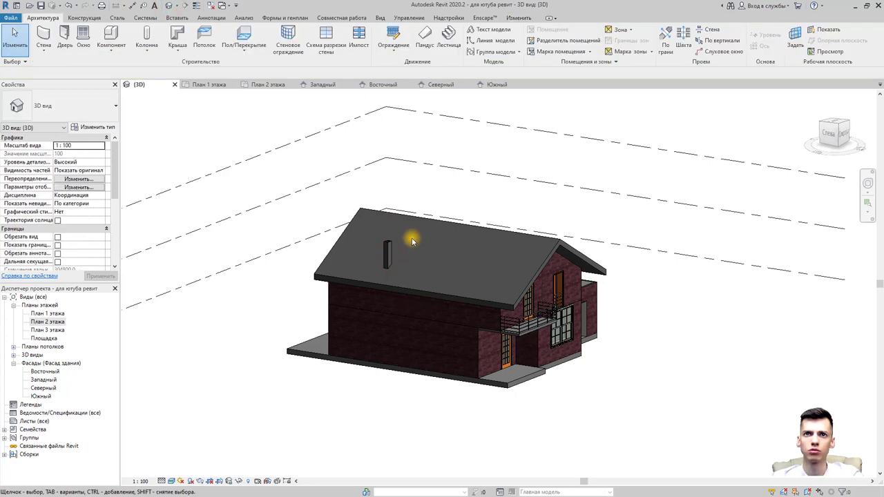
key("Escape")
left_click(387, 245)
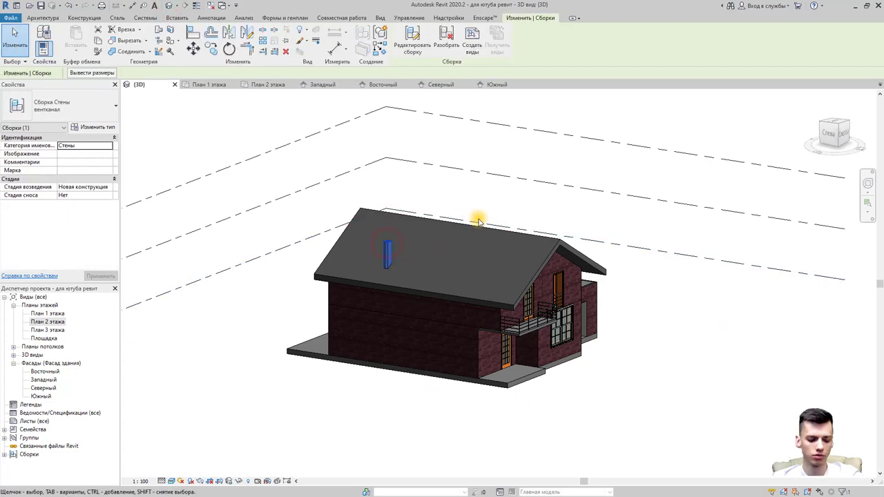
mouse_move(477, 217)
middle_mouse_down("shift")
mouse_move(365, 251)
mouse_move(347, 274)
middle_mouse_up("shift")
scroll(420, 254, "up", 5)
key("Escape")
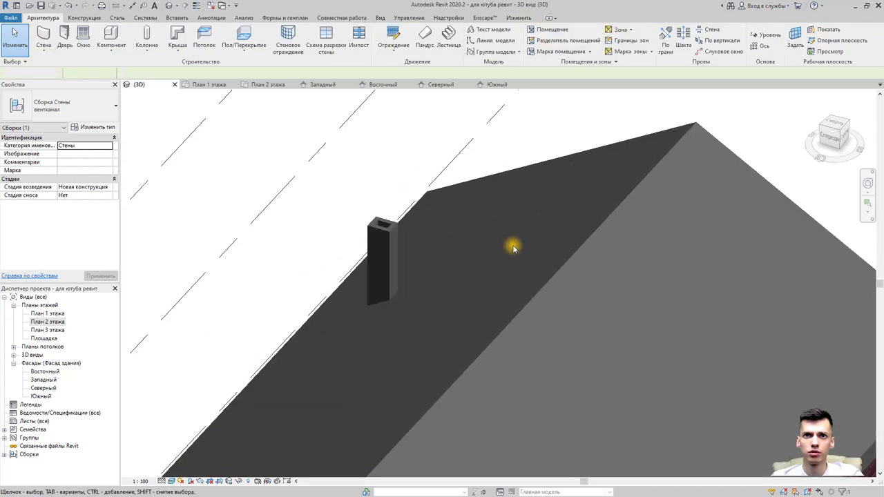
left_click(538, 281)
mouse_move(542, 286)
middle_mouse_down("shift")
mouse_move(485, 338)
mouse_move(475, 288)
middle_mouse_up("shift")
left_click(482, 219)
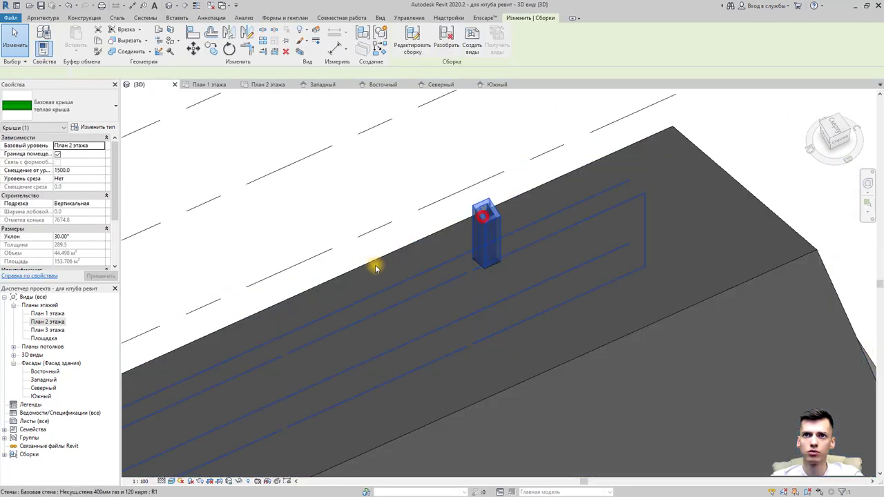
left_click(239, 485)
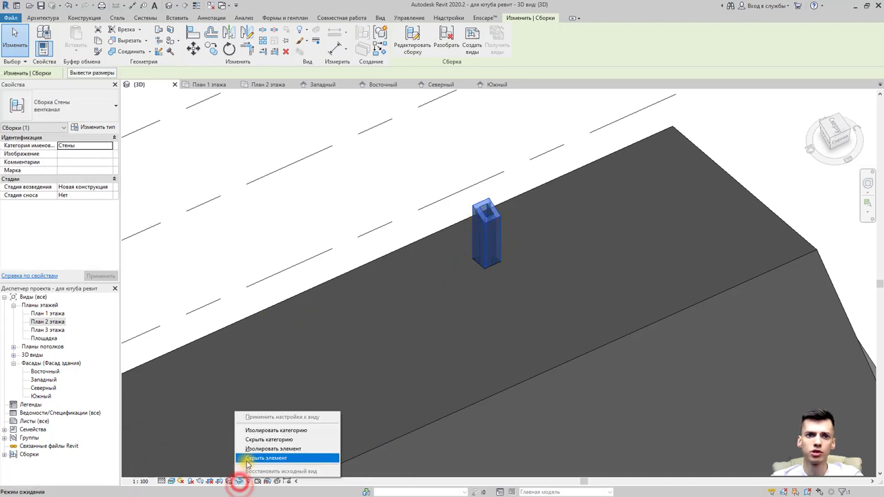
left_click(277, 458)
mouse_move(455, 305)
middle_mouse_down("shift")
mouse_move(423, 334)
mouse_move(607, 352)
middle_mouse_up("shift")
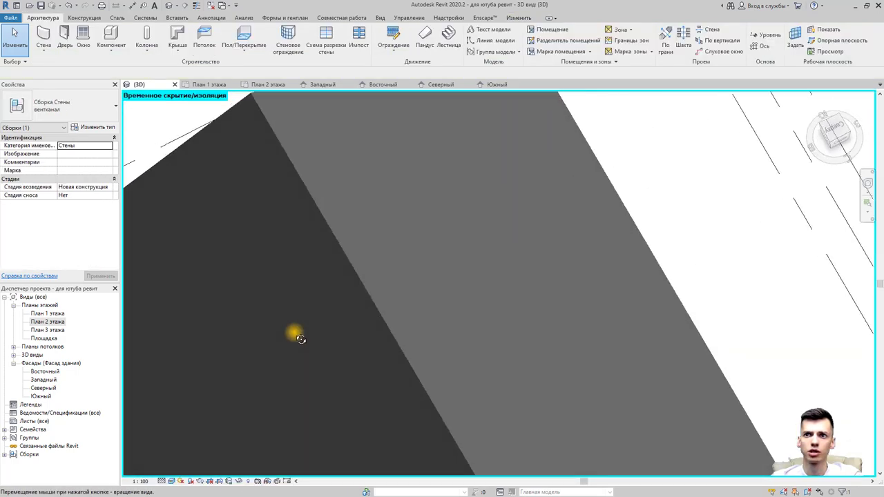
key("Escape")
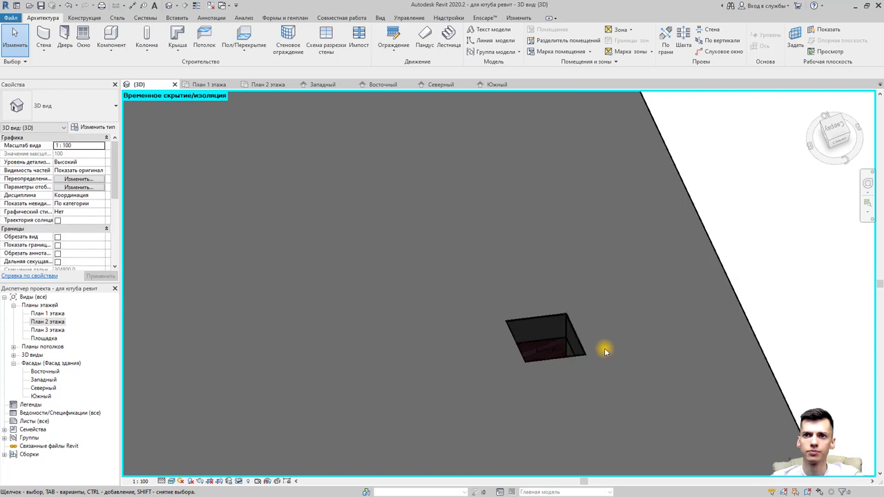
left_click(237, 484)
left_click(249, 483)
mouse_move(400, 387)
middle_mouse_down("shift")
mouse_move(461, 290)
mouse_move(414, 76)
middle_mouse_up("shift")
scroll(456, 346, "up", 2)
scroll(442, 342, "up", 2)
scroll(428, 336, "up", 1)
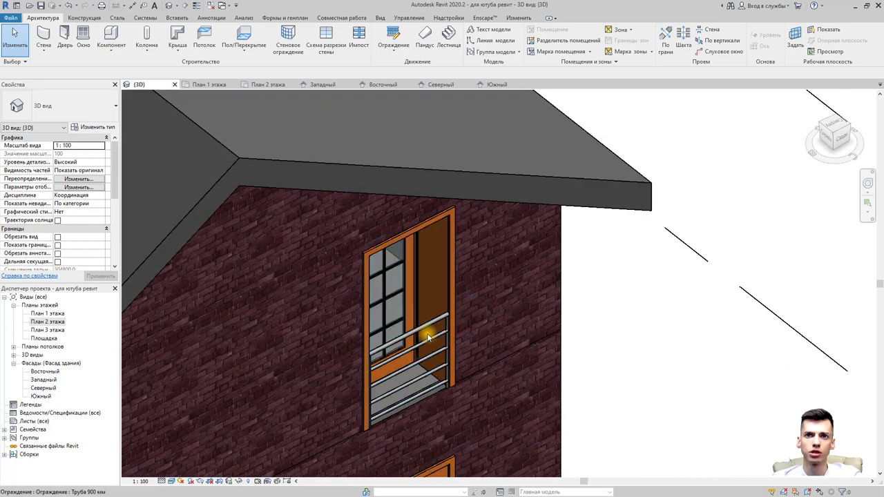
scroll(428, 336, "down", 5)
mouse_move(469, 336)
middle_mouse_down("shift")
mouse_move(451, 280)
mouse_move(405, 198)
mouse_move(344, 209)
mouse_move(359, 155)
middle_mouse_up("shift")
mouse_move(359, 155)
left_mouse_down()
mouse_move(236, 228)
mouse_move(224, 249)
left_mouse_up()
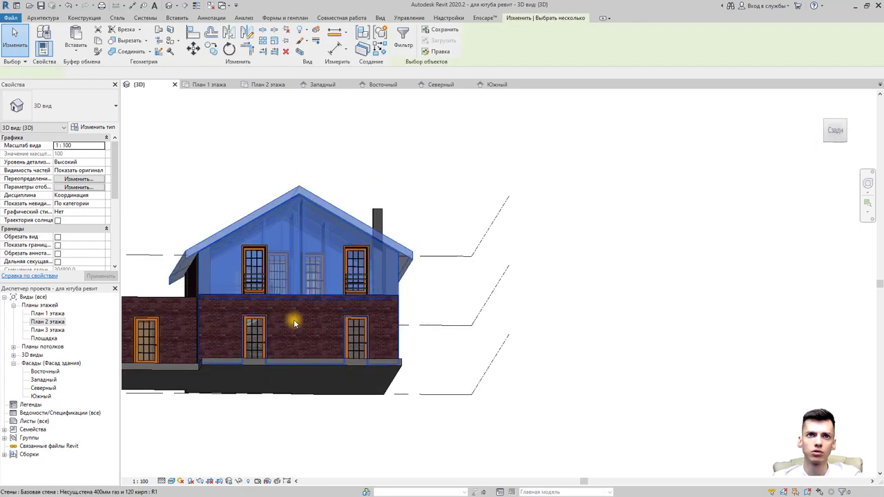
- Temporarily hide the roof and walls to look into the upper floor, then restore them
left_click(240, 481)
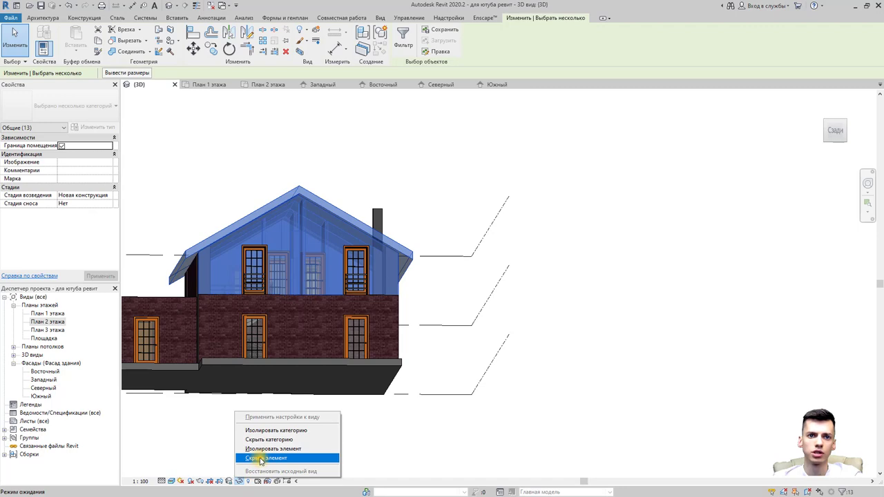
left_click(261, 458)
mouse_move(341, 211)
middle_mouse_down("shift")
mouse_move(351, 365)
mouse_move(336, 385)
middle_mouse_up("shift")
key("Escape")
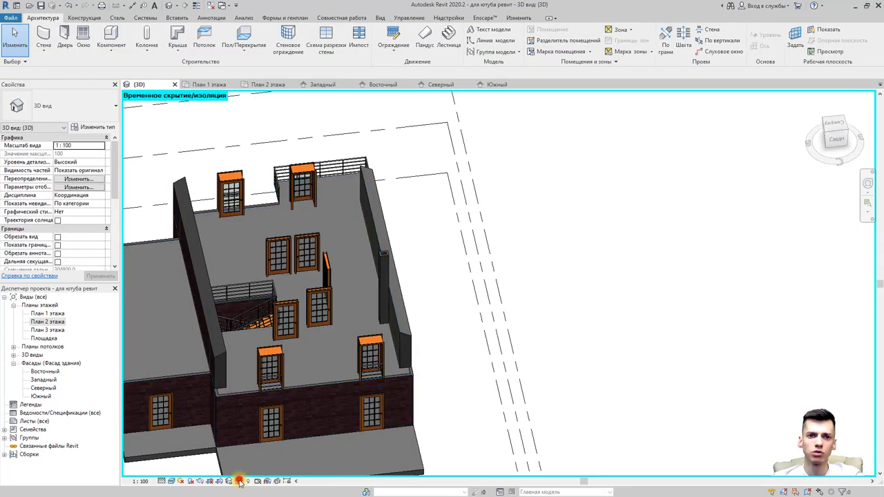
left_click(240, 481)
left_click(247, 473)
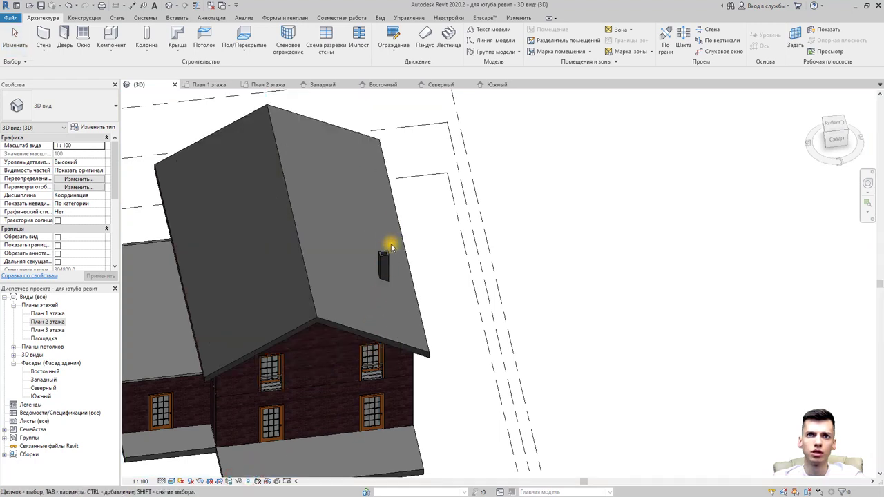
- Isolate the floors category and start editing the 150 mm second-floor slab's boundary
left_click(414, 449)
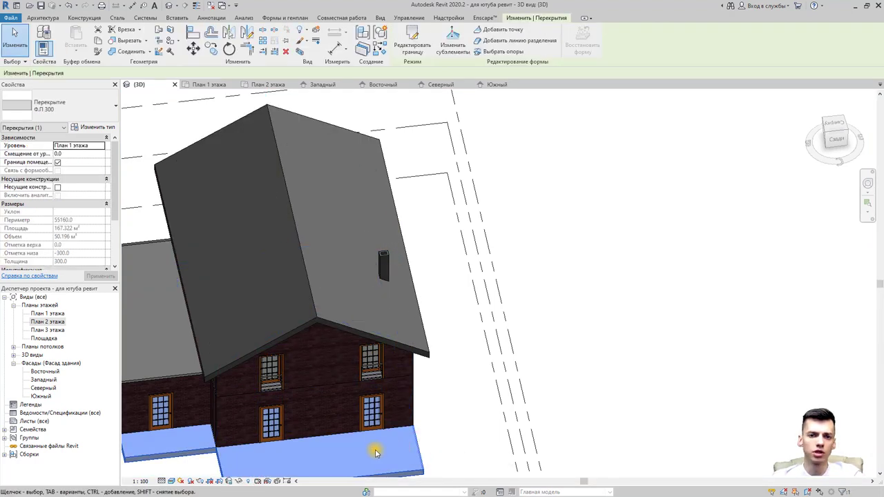
left_click(238, 481)
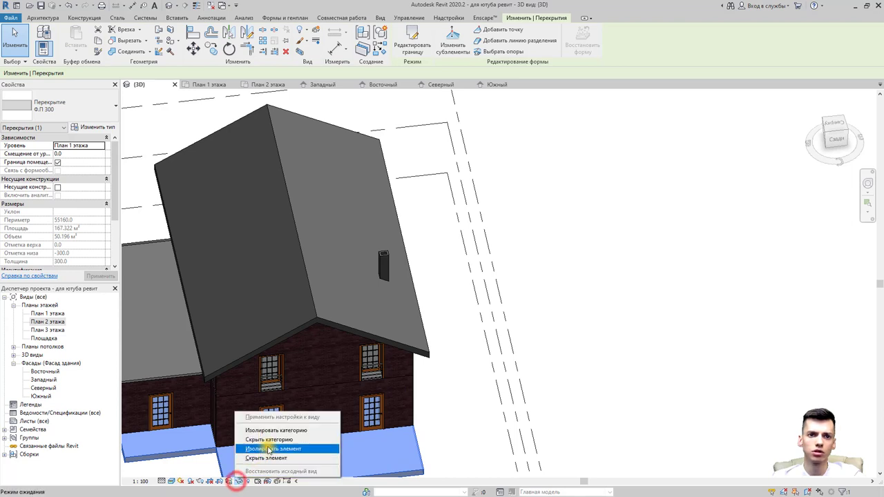
left_click(276, 430)
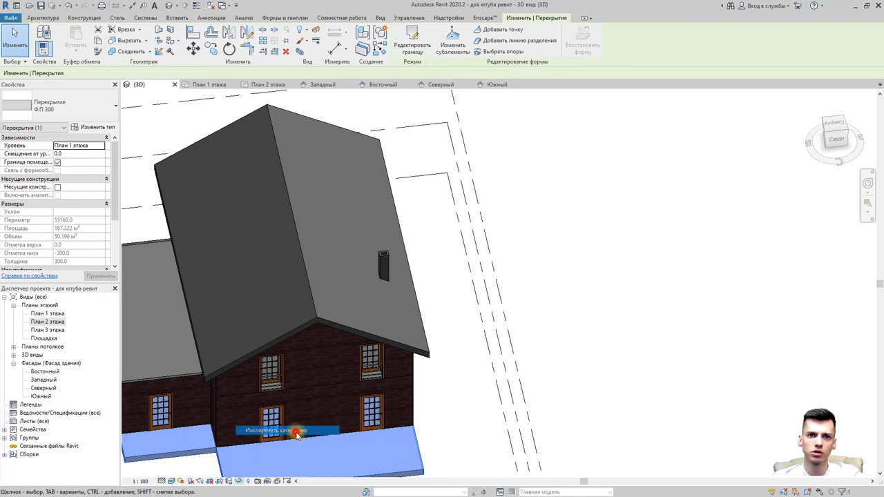
left_click(406, 367)
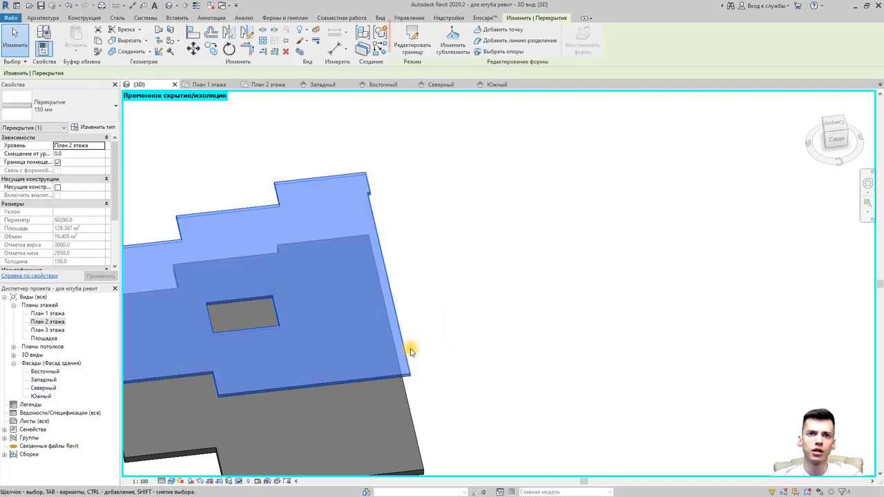
left_click(411, 42)
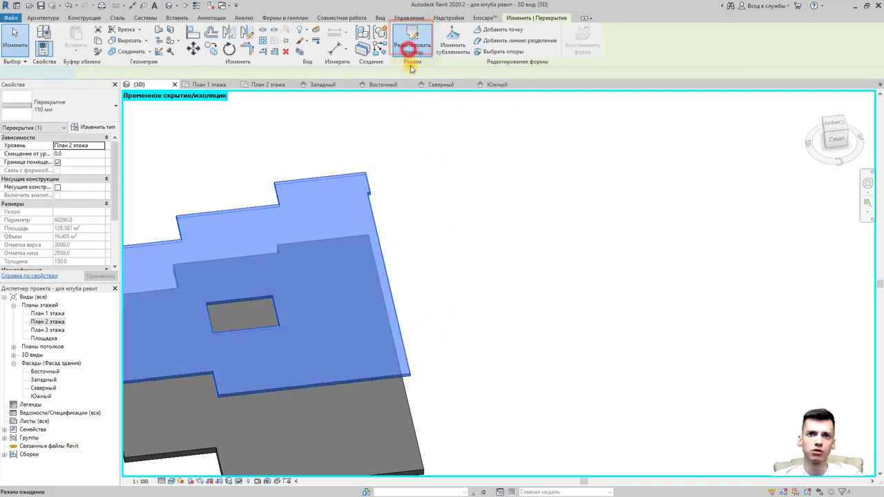
- Reset temporary hide/isolate and open the План 2 этажа second-floor plan
left_click(241, 469)
left_click(245, 469)
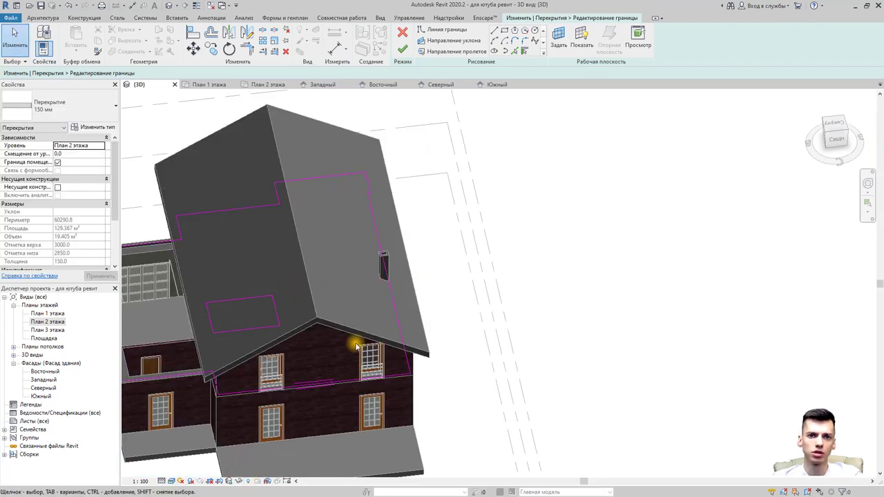
double_click(55, 322)
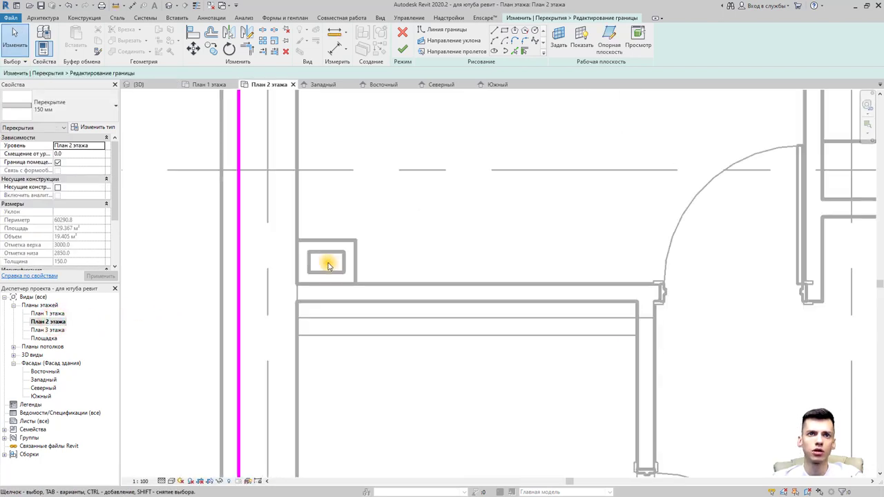
scroll(328, 266, "down", 2)
scroll(372, 299, "down", 3)
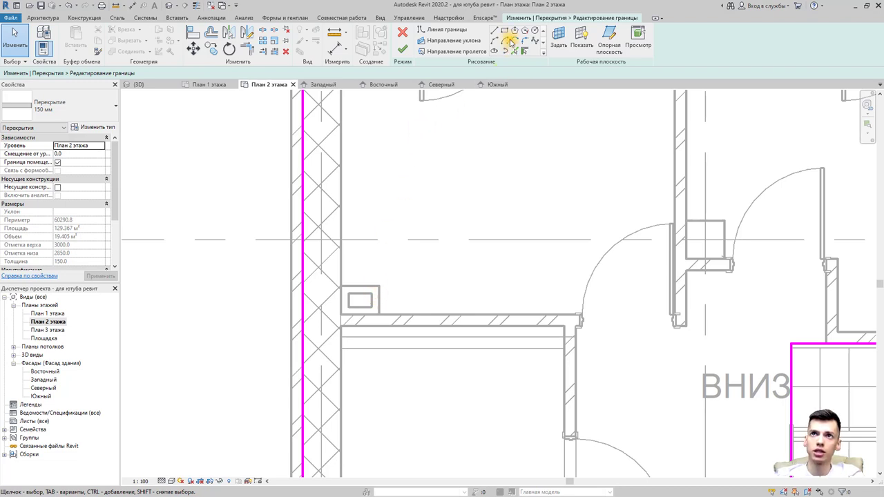
- Sketch a rectangular opening boundary around the duct and finish the slab edit
left_click(504, 31)
scroll(346, 301, "up", 2)
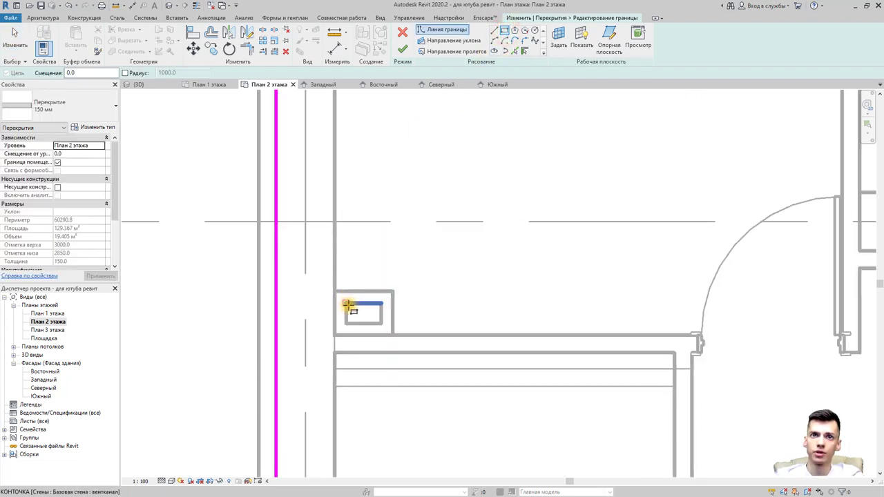
left_click(346, 303)
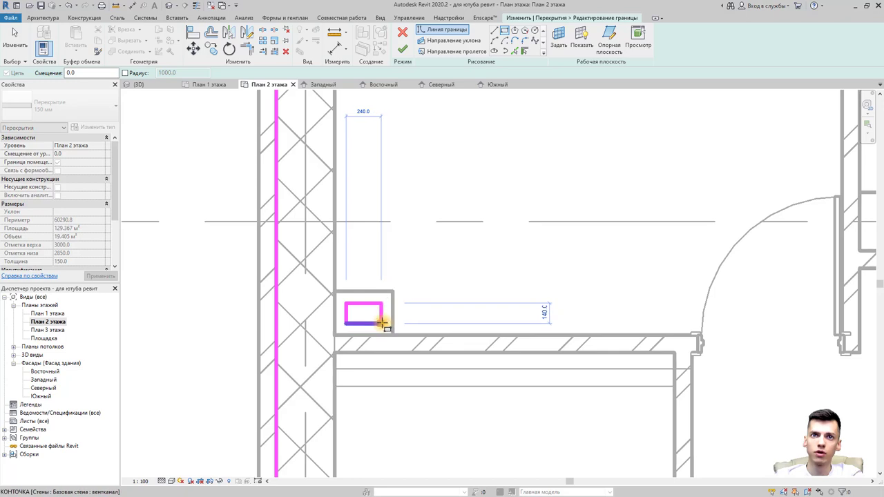
left_click(382, 323)
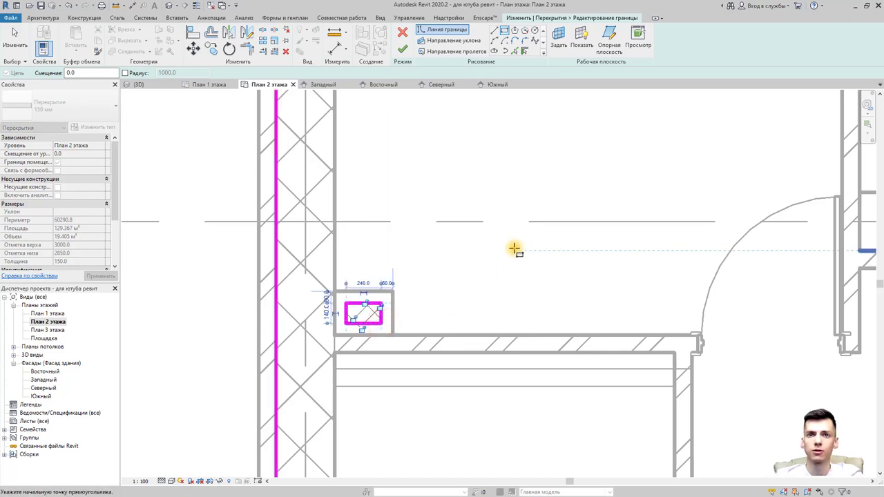
key("Escape")
key("Escape")
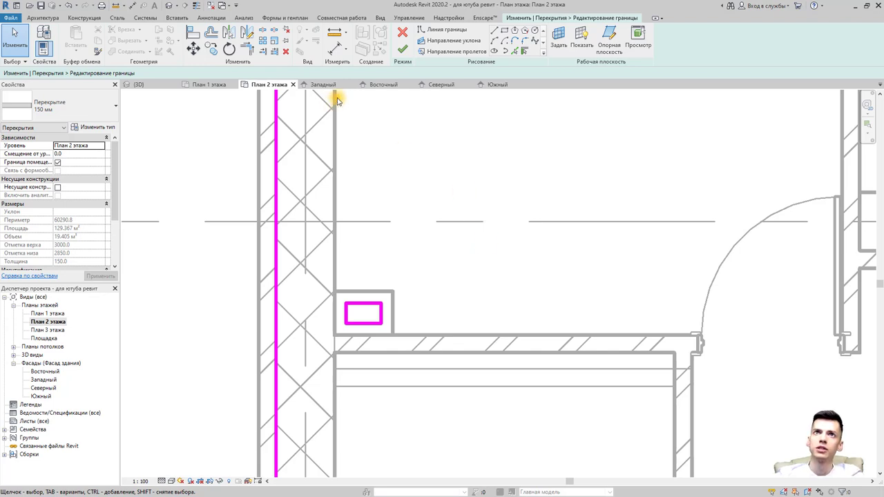
left_click(402, 51)
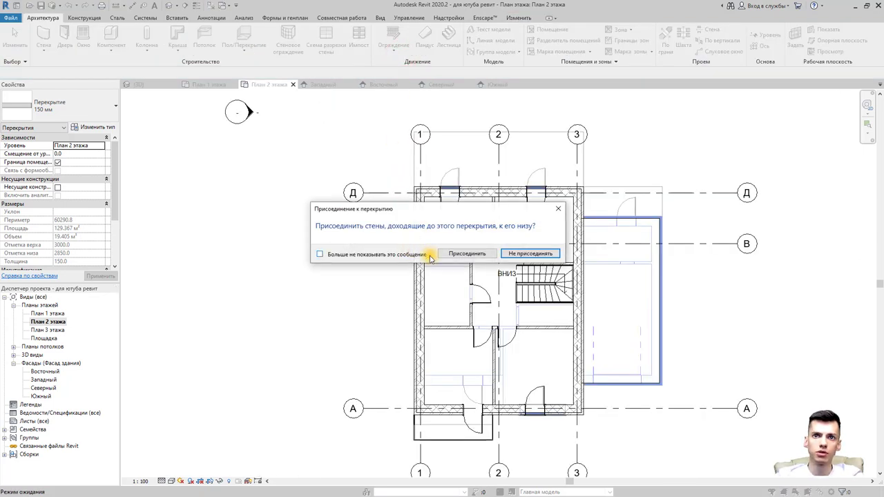
- Dismiss the wall-joining prompt and switch to the 3D view of the house
left_click(530, 253)
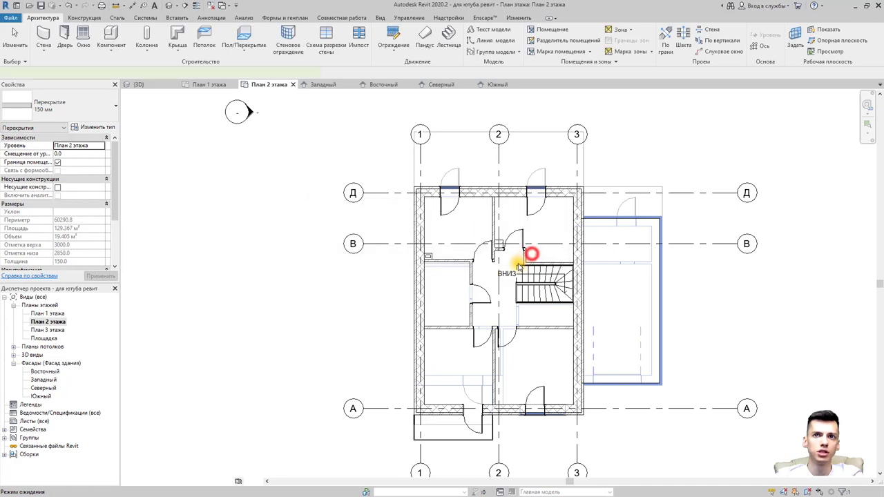
scroll(583, 253, "up", 10)
left_click(168, 7)
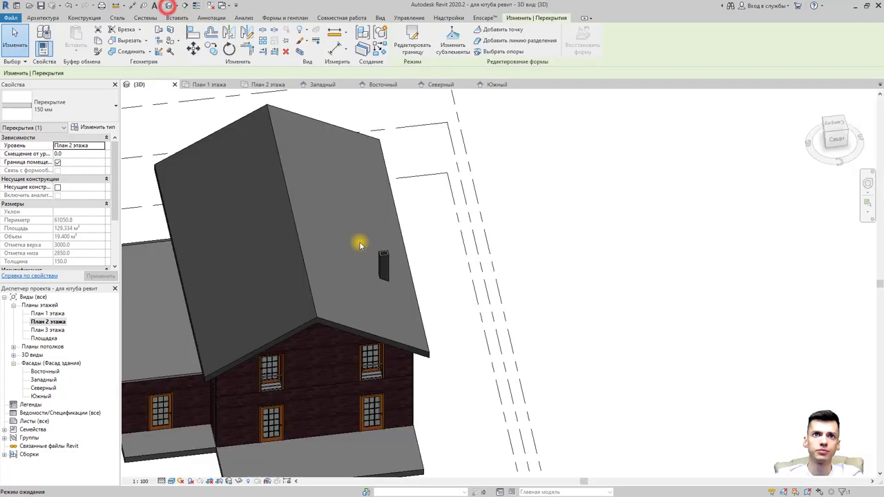
scroll(366, 245, "down", 4)
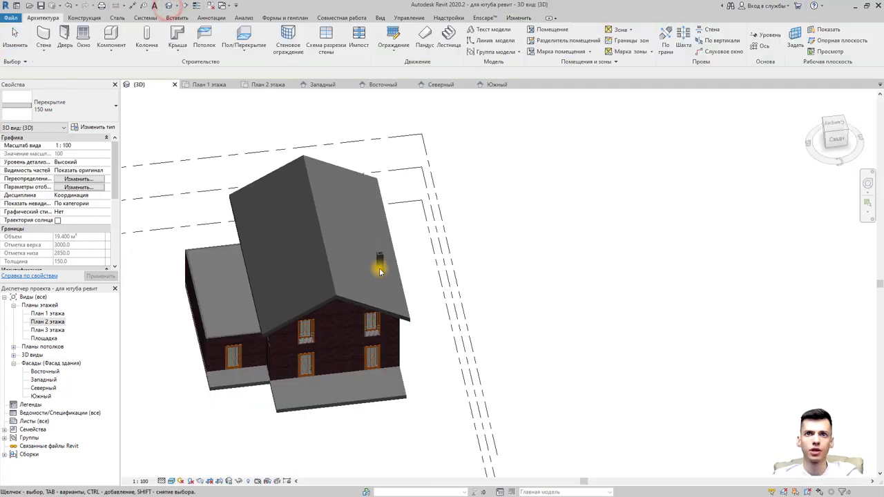
- Box-select the house, filter the selection to Стены only, and temporarily hide the walls
left_click(399, 327)
middle_click_drag(428, 339, 325, 442, "shift")
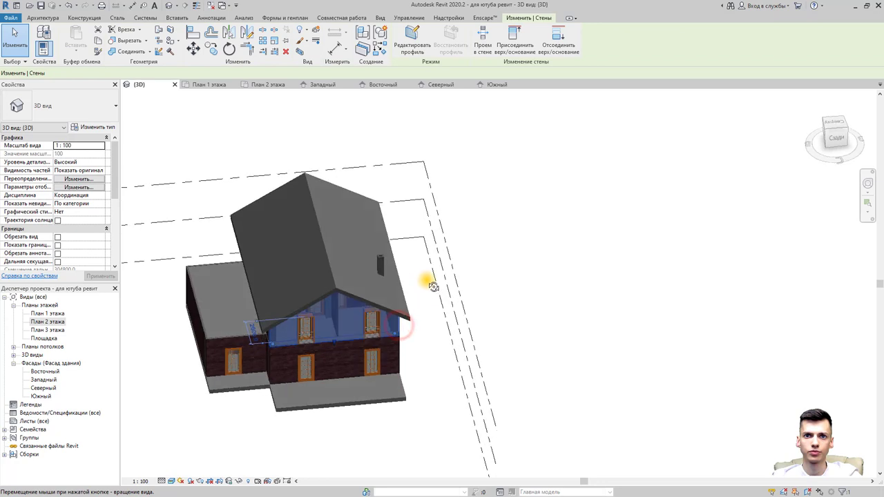
left_click(323, 439)
mouse_move(351, 448)
left_mouse_down()
mouse_move(282, 188)
mouse_move(278, 207)
left_mouse_up()
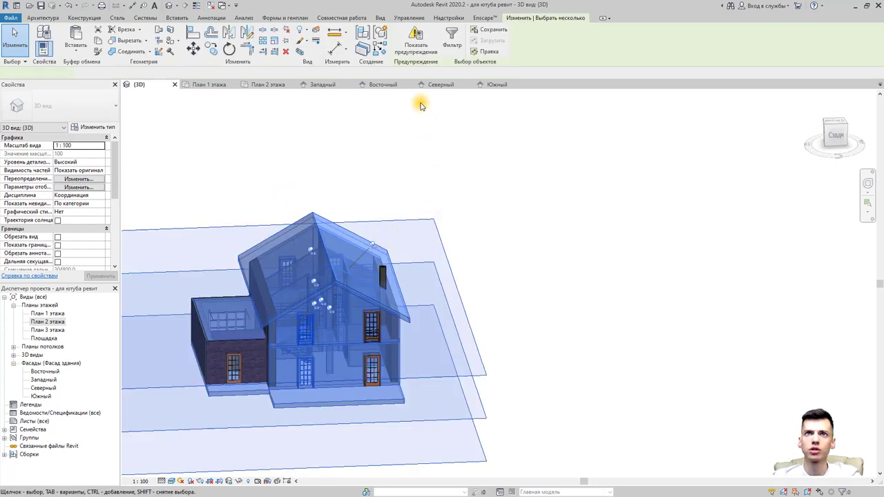
left_click(452, 40)
left_click(494, 209)
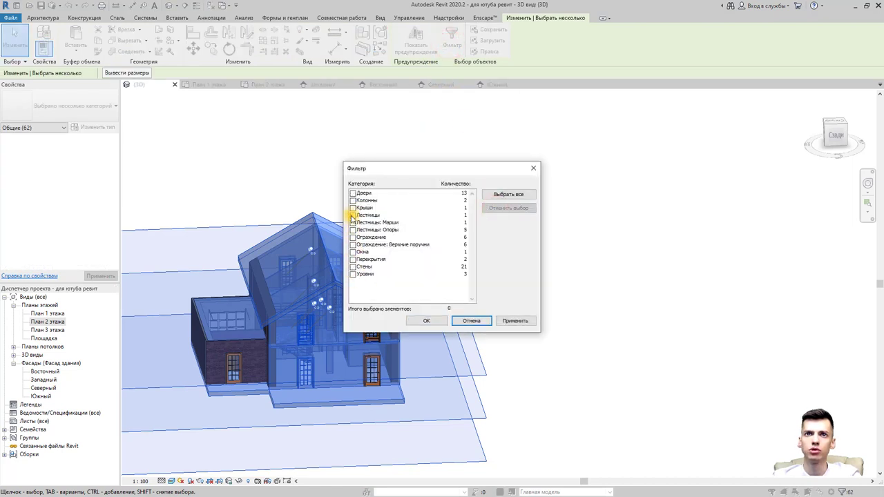
left_click(353, 267)
left_click(418, 321)
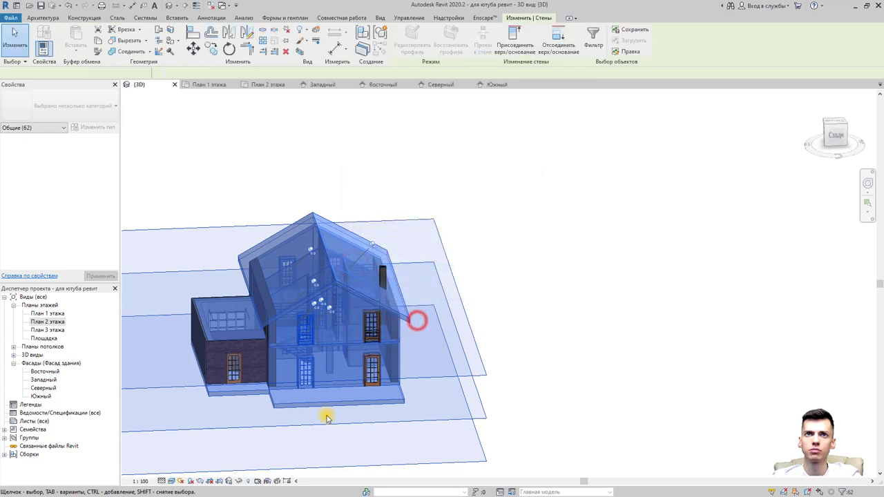
left_click(238, 481)
left_click(252, 458)
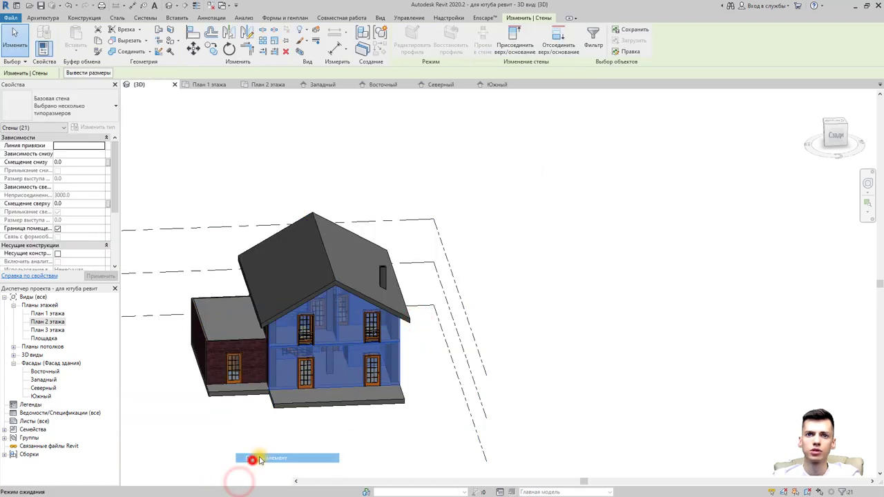
- Select both floor slabs and the ventilation duct for isolation
middle_click_drag(410, 331, 392, 336, "shift")
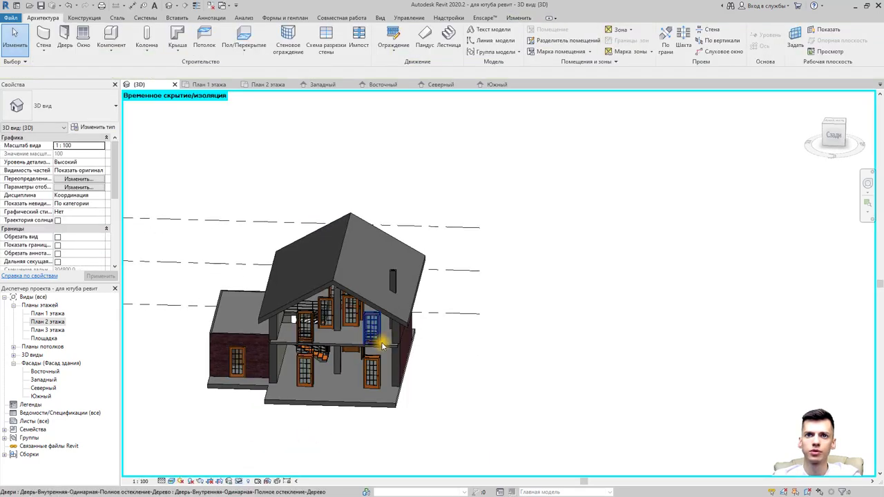
scroll(393, 346, "up", 4)
left_click(395, 348)
scroll(400, 303, "down", 2)
middle_click_drag(401, 303, 404, 420, "shift")
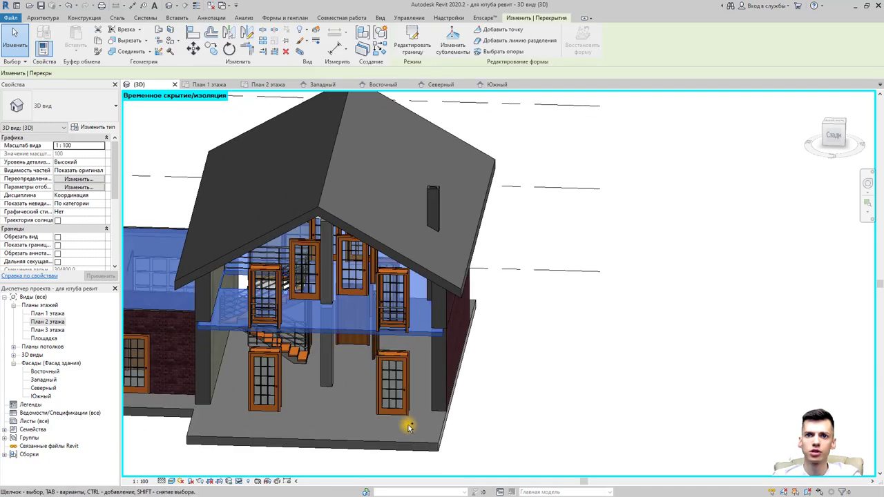
left_click(417, 443)
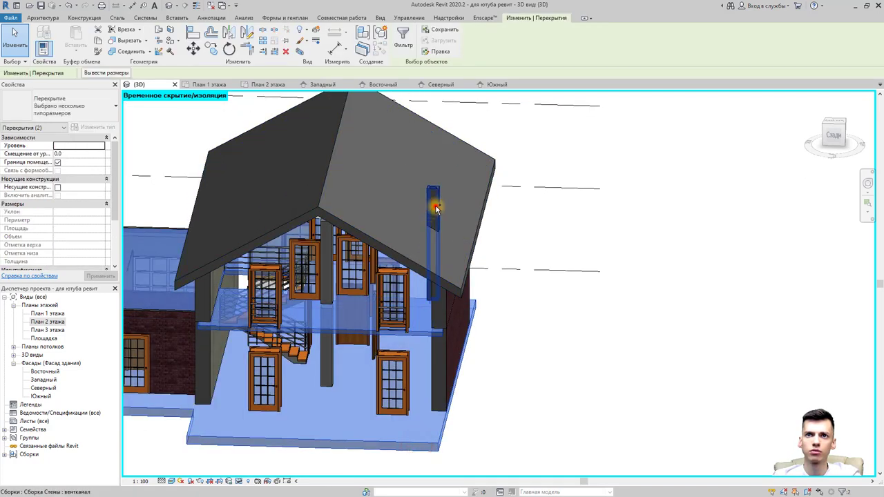
left_click(430, 228, "ctrl")
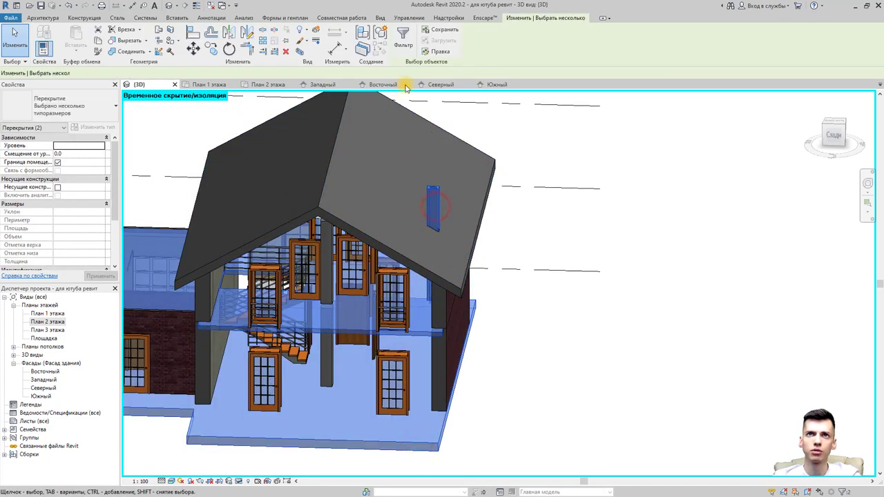
left_click(239, 481)
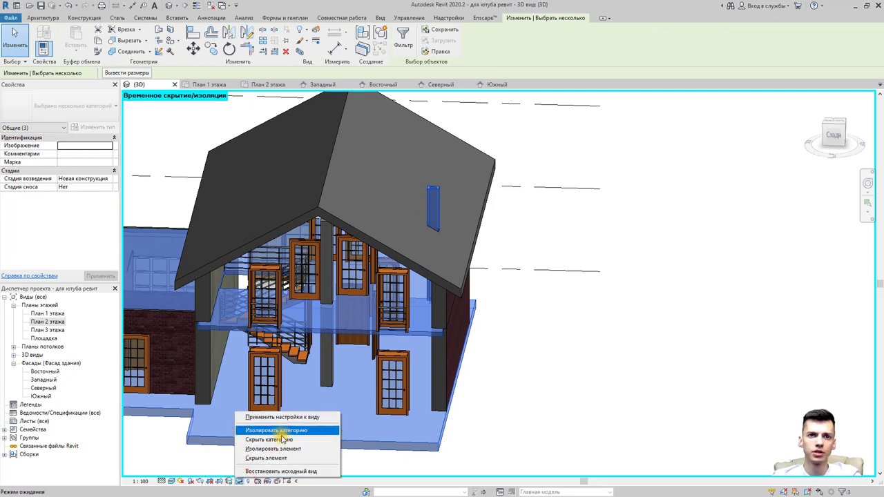
- Isolate the slab and duct categories and inspect the duct passing through the slab opening
left_click(290, 453)
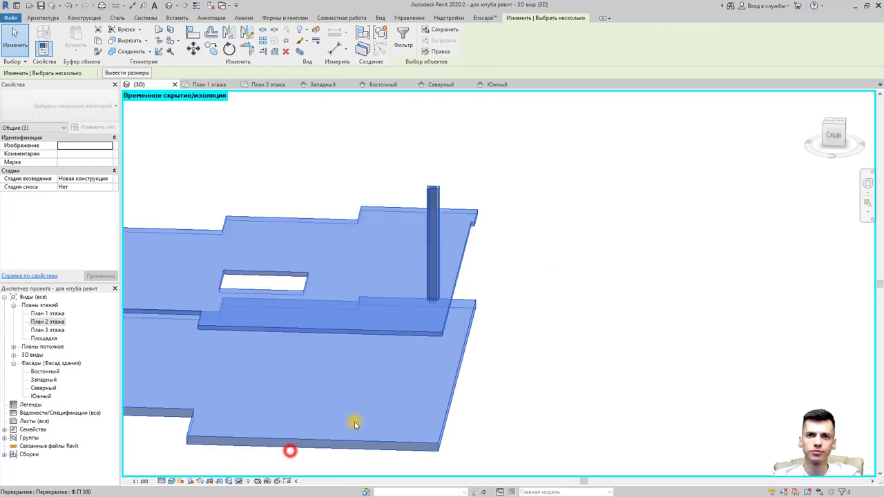
left_click(537, 305)
mouse_move(509, 302)
middle_mouse_down("shift")
mouse_move(382, 364)
mouse_move(458, 375)
mouse_move(467, 249)
mouse_move(430, 365)
middle_mouse_up("shift")
left_click(457, 368)
scroll(441, 371, "up", 5)
scroll(438, 371, "down", 3)
scroll(418, 214, "up", 3)
scroll(424, 227, "up", 2)
scroll(424, 228, "up", 1)
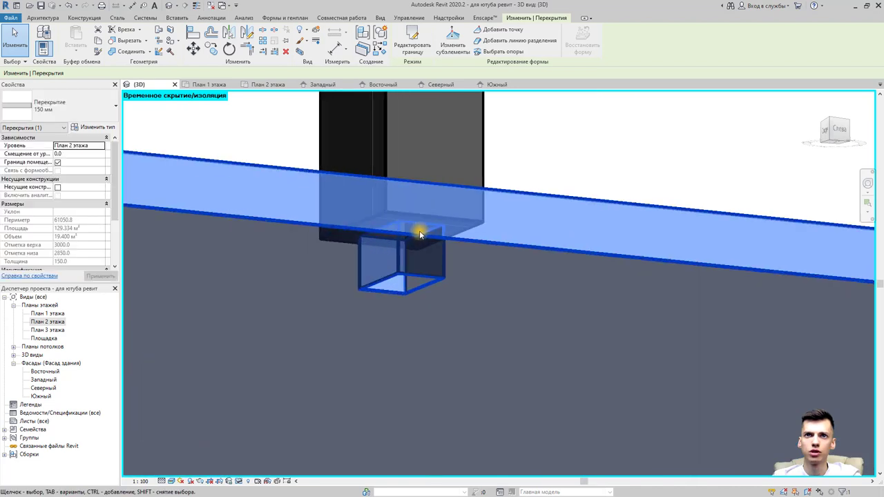
scroll(416, 230, "up", 1)
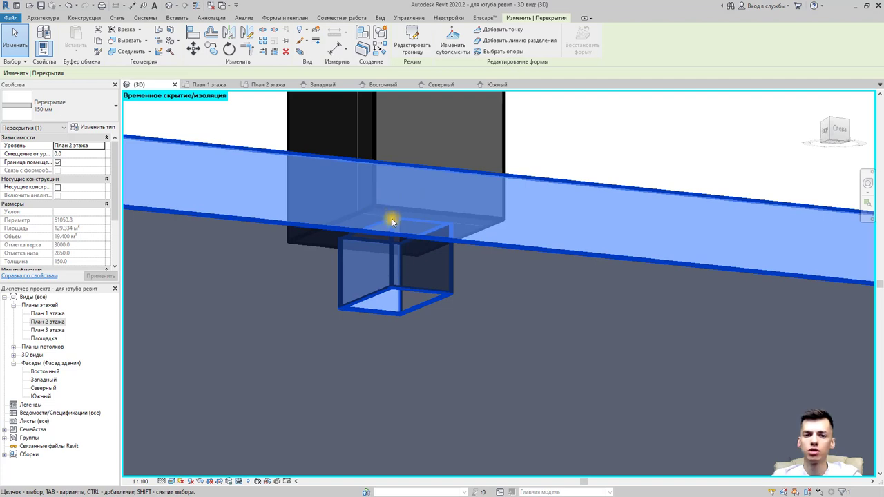
mouse_move(482, 205)
middle_mouse_down("shift")
mouse_move(489, 229)
mouse_move(451, 221)
mouse_move(422, 191)
middle_mouse_up("shift")
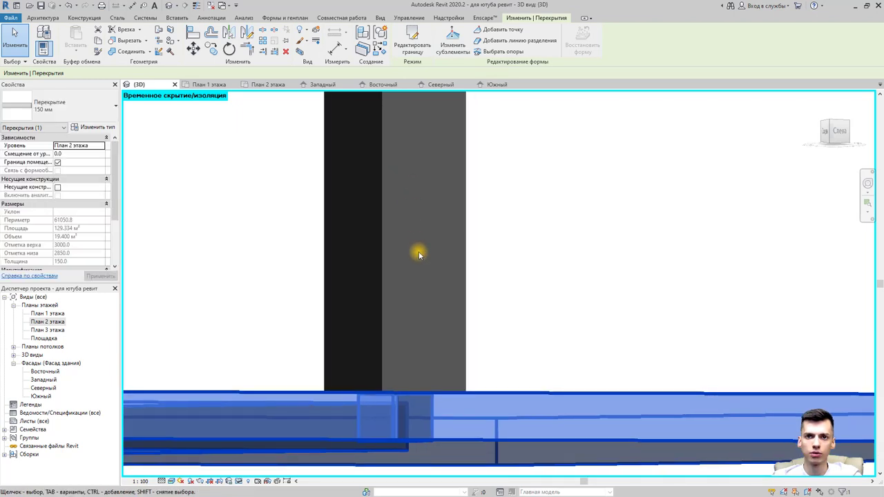
mouse_move(419, 262)
middle_mouse_down("shift")
mouse_move(448, 318)
mouse_move(421, 266)
middle_mouse_up("shift")
scroll(435, 284, "down", 4)
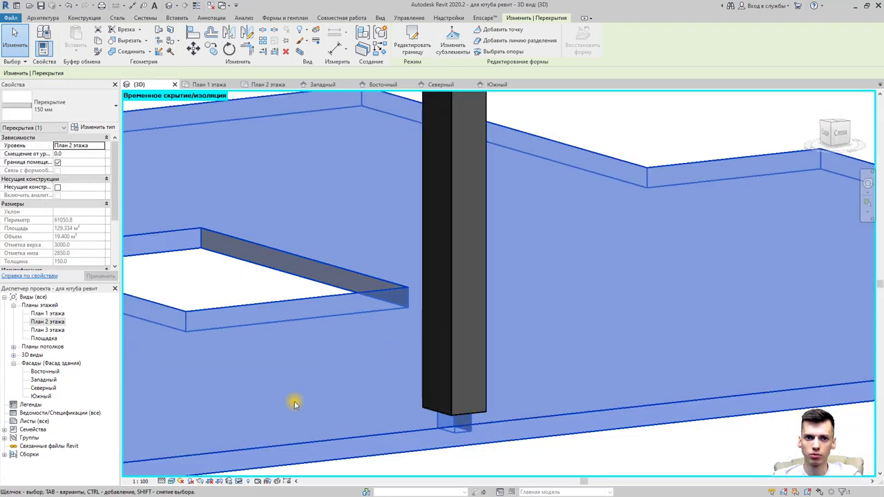
- Reset Temporary Hide/Isolate to show the complete house in 3D
left_click(238, 481)
left_click(276, 471)
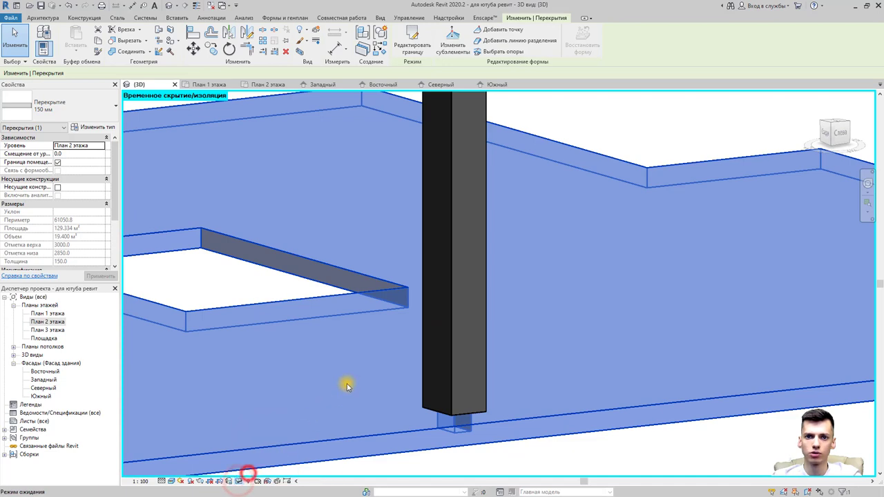
scroll(387, 289, "down", 5)
scroll(411, 278, "down", 1)
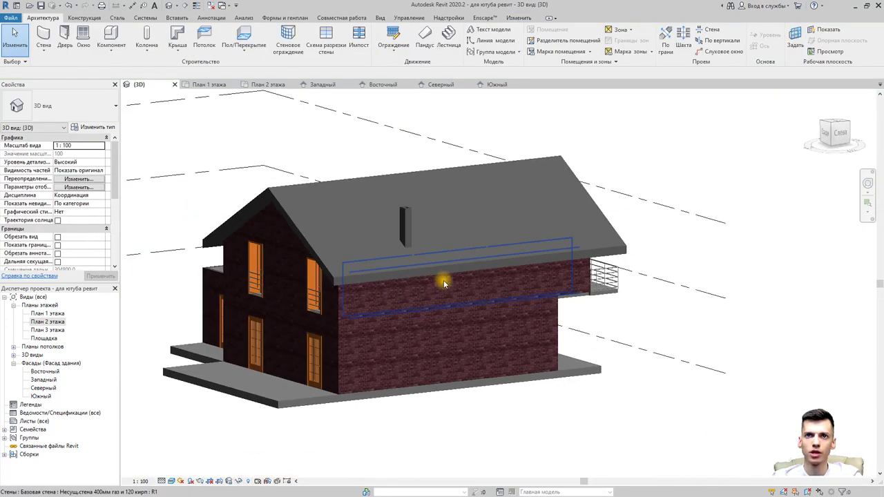
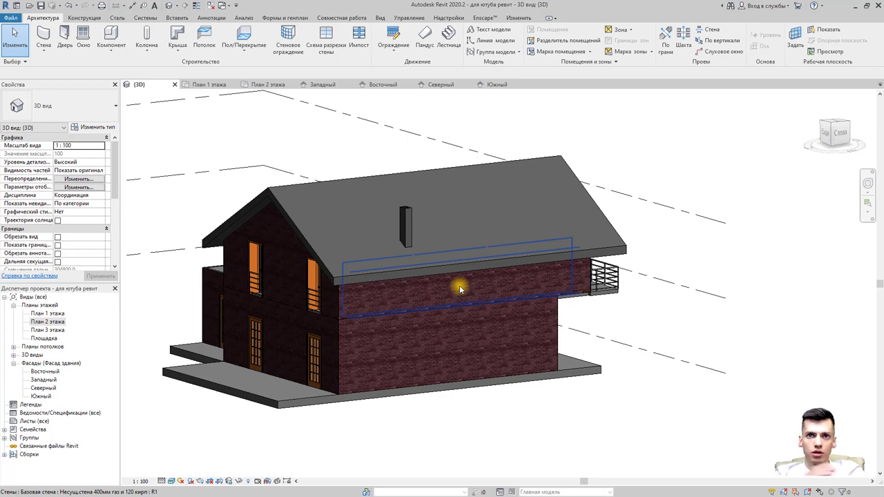
- Select the вентканал duct assembly on the roof and open the План 2 этажа floor plan, zoomed out
left_click(408, 236)
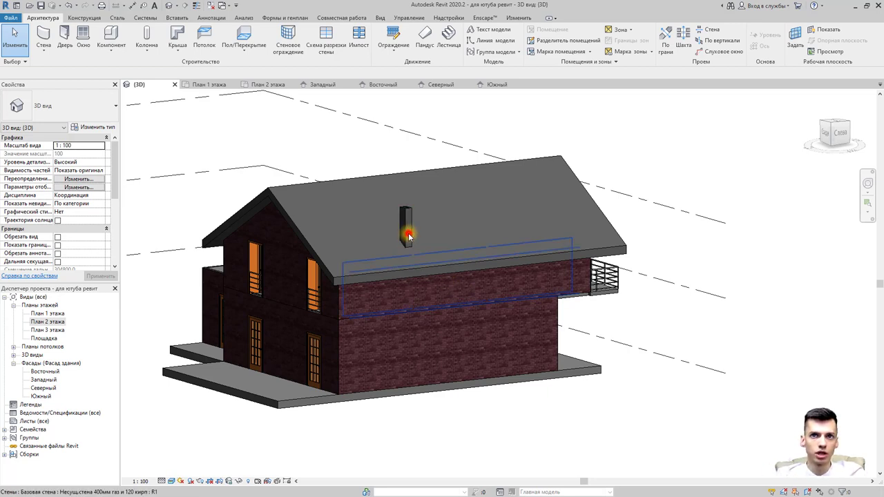
left_click(402, 226)
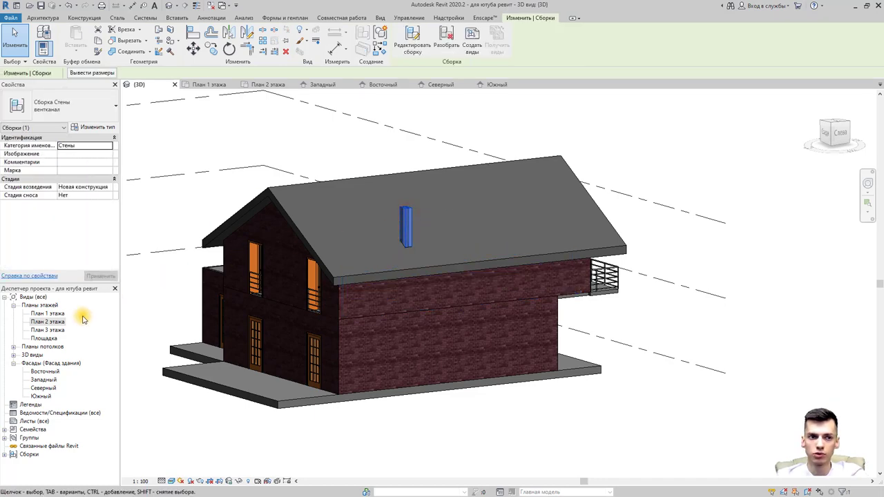
double_click(55, 322)
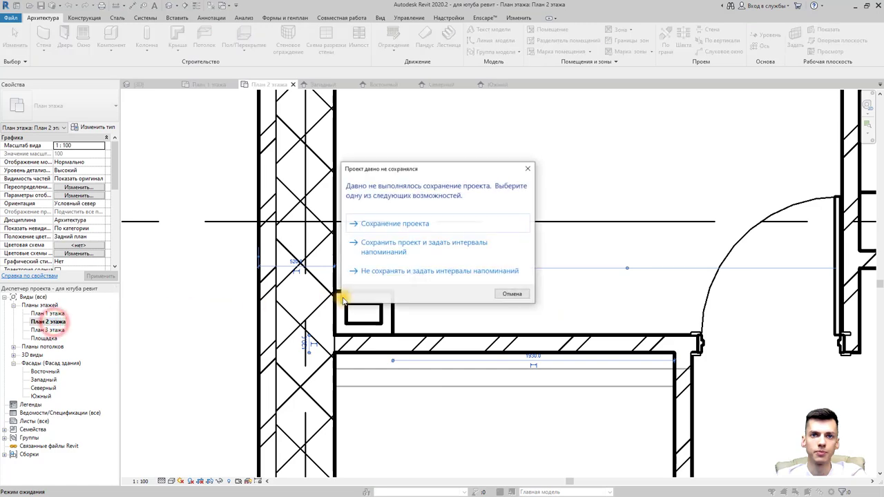
left_click(527, 170)
scroll(416, 299, "down", 1)
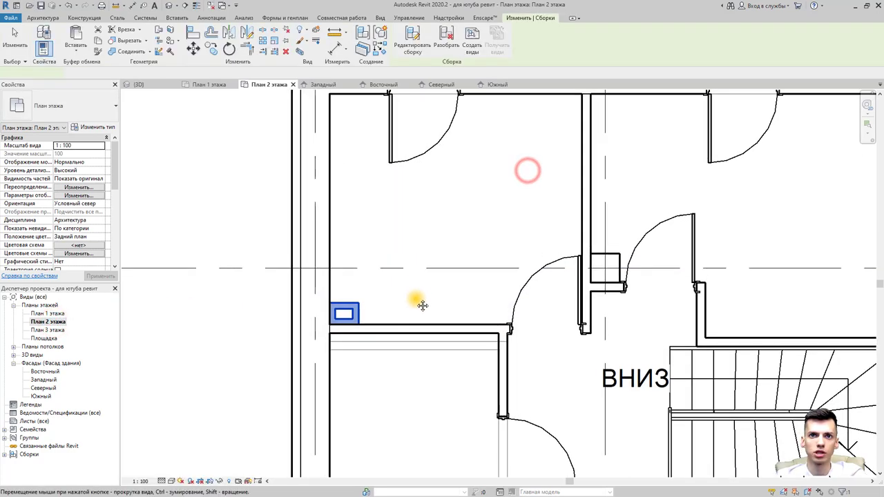
scroll(412, 310, "down", 2)
scroll(412, 310, "down", 1)
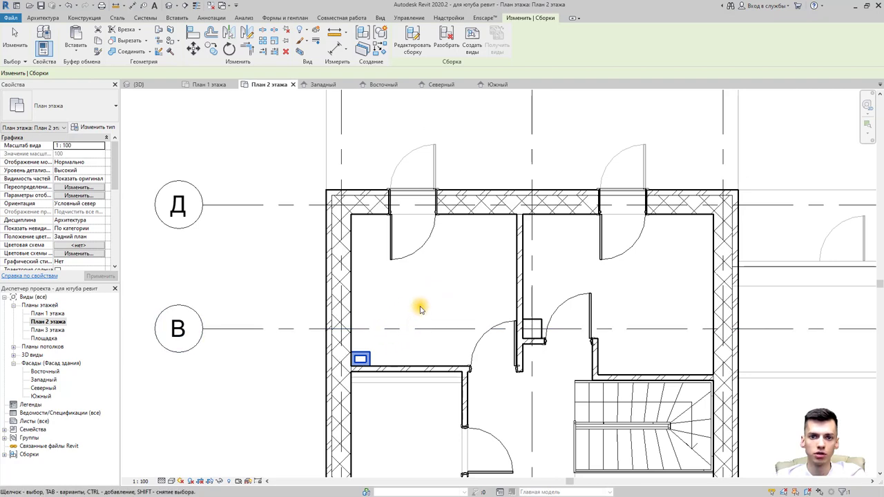
scroll(401, 304, "down", 1)
scroll(386, 311, "down", 1)
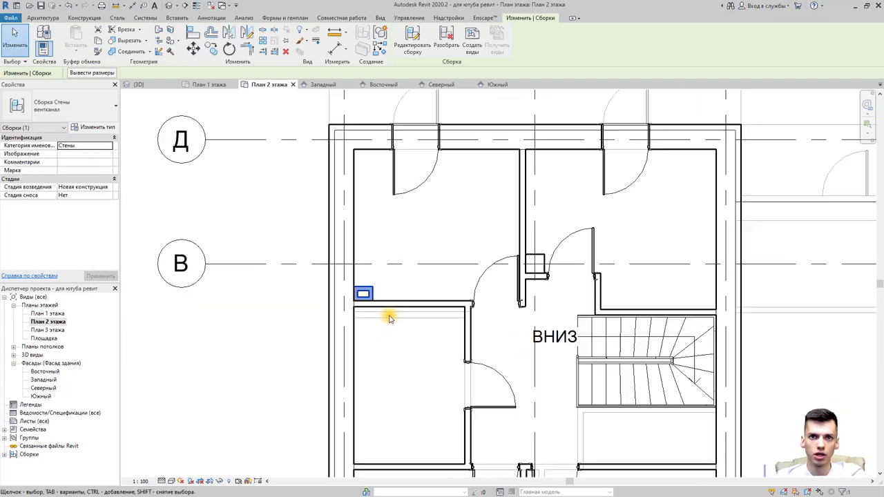
scroll(391, 342, "up", 1)
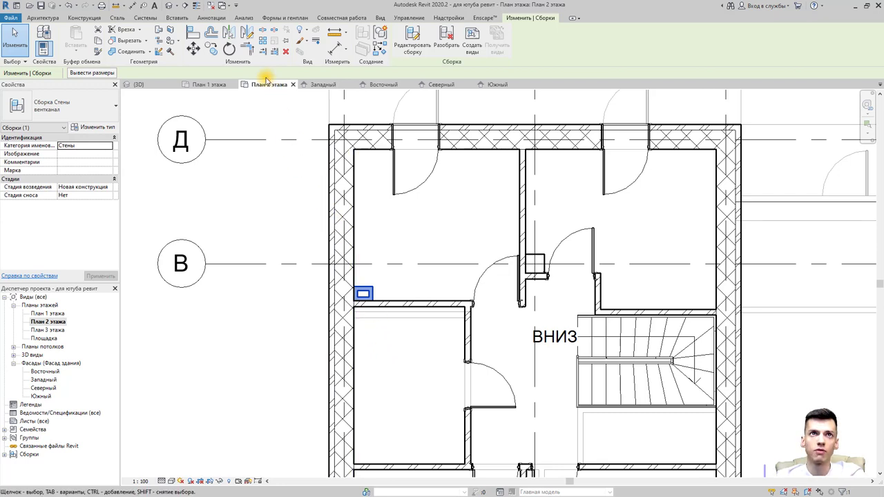
- Copy the вентканал assembly from its corner to just below the partition wall
left_click(212, 50)
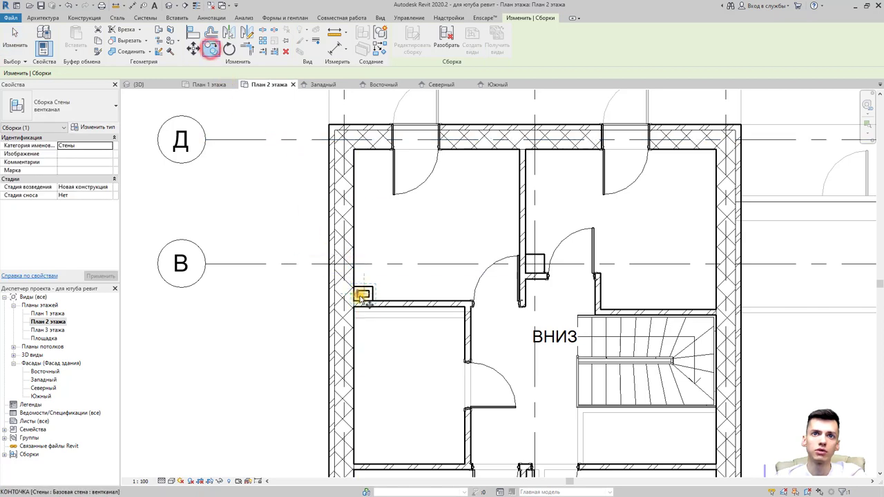
scroll(353, 304, "up", 3)
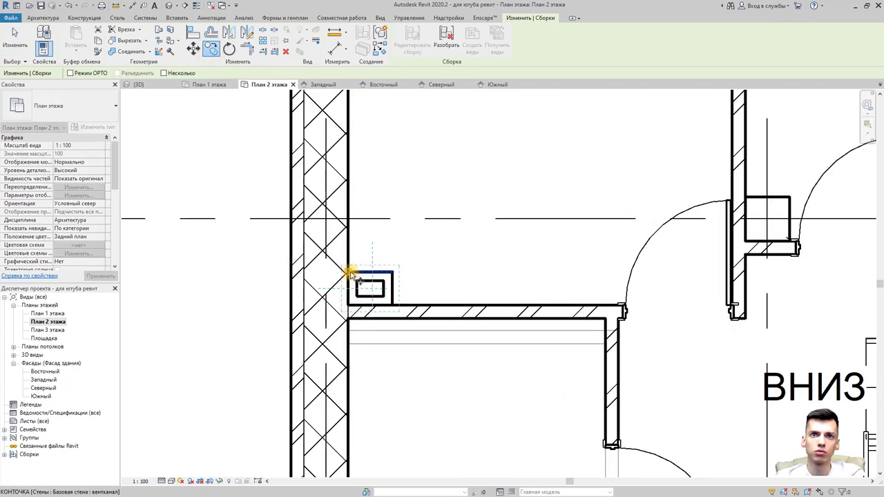
left_click(350, 272)
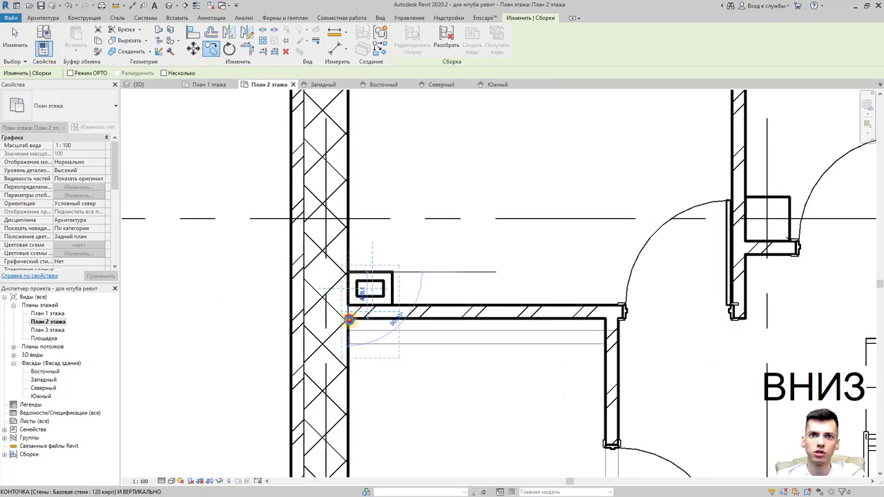
left_click(350, 321)
scroll(484, 305, "down", 1)
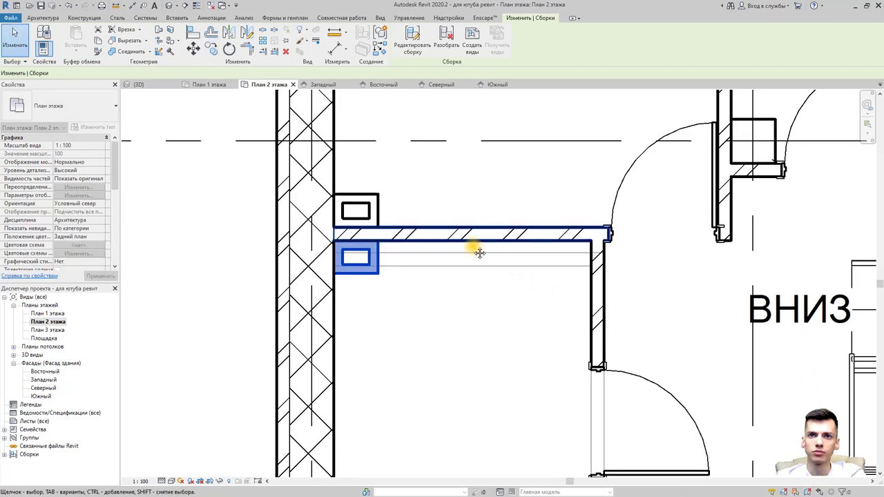
middle_click_drag(474, 248, 420, 280)
scroll(407, 262, "down", 1)
- Rotate a copy of the duct box about its corner, adding a box beside the original
left_click(329, 200)
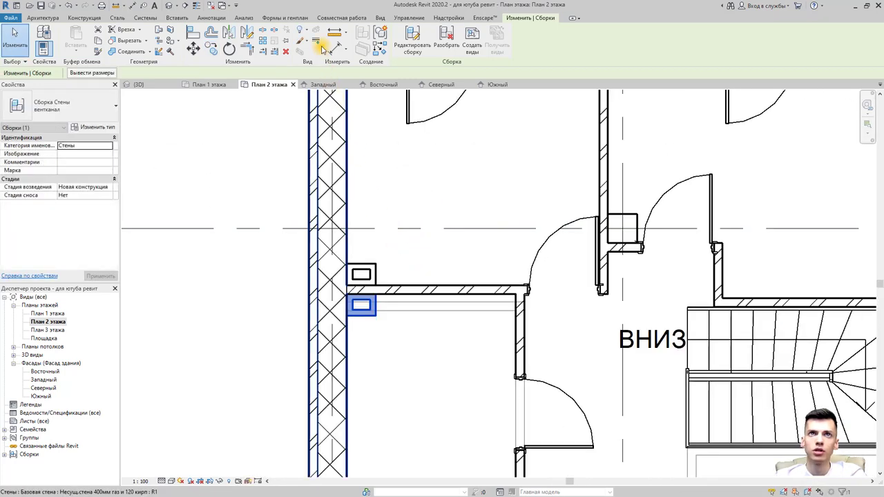
left_click(210, 50)
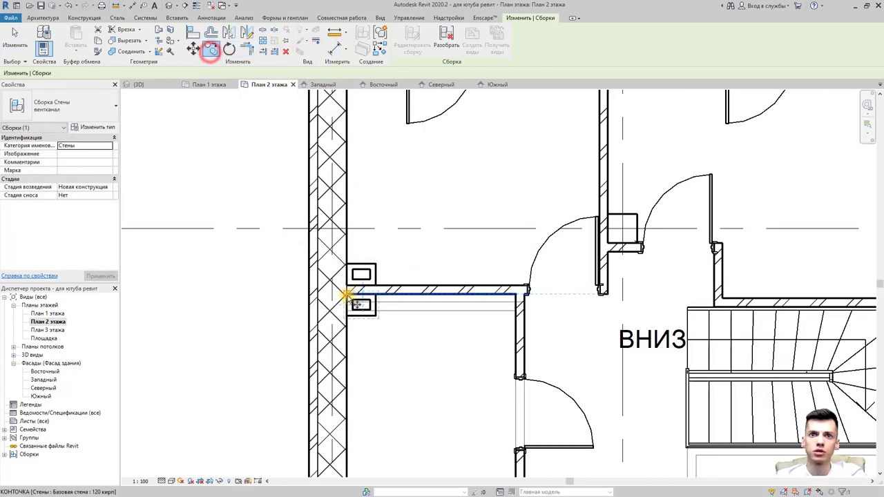
key("space")
left_click(376, 266)
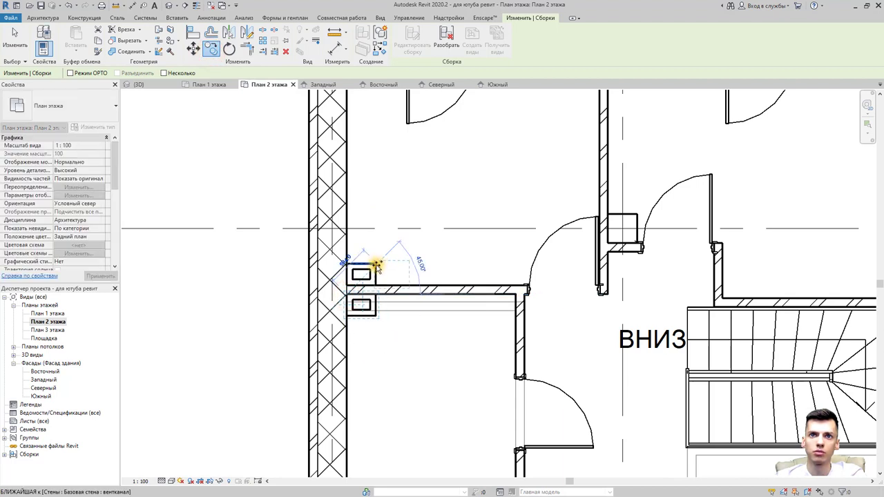
left_click(442, 243)
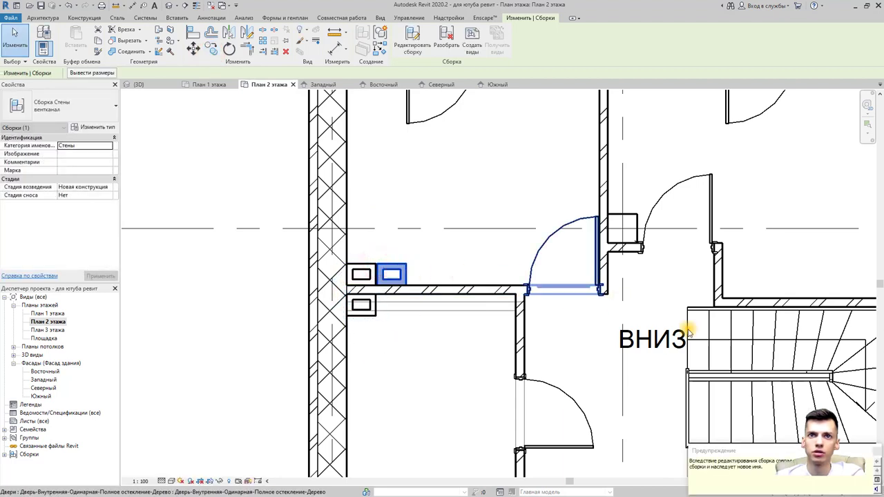
left_click(873, 453)
scroll(389, 262, "up", 5)
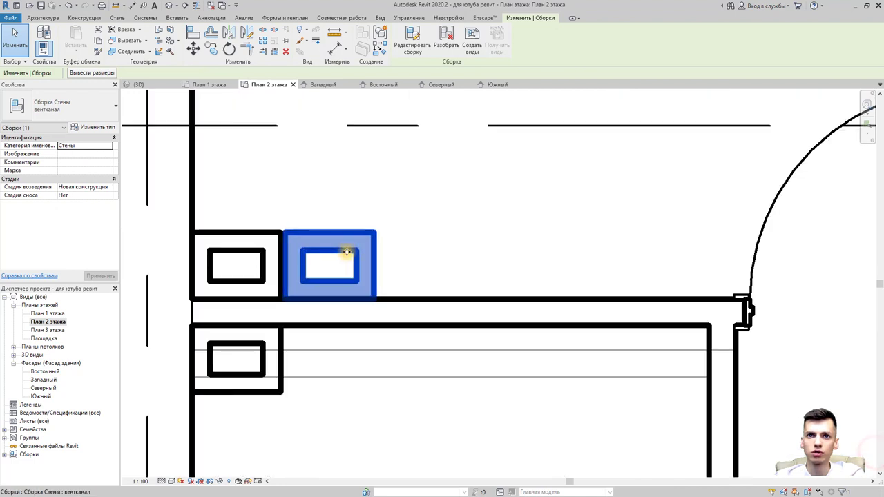
scroll(345, 253, "up", 1)
- Move the new duct box so it snaps against the neighbouring duct
left_click(193, 48)
scroll(265, 201, "up", 1)
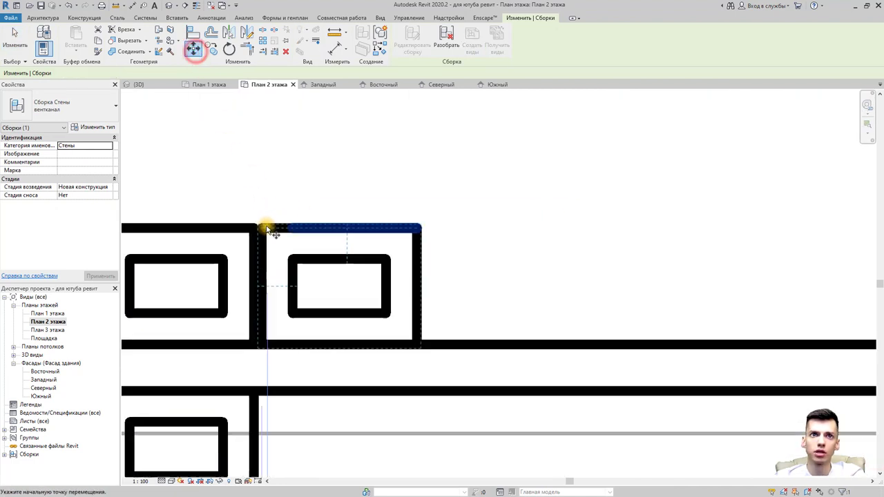
left_click(264, 227)
left_click(252, 227)
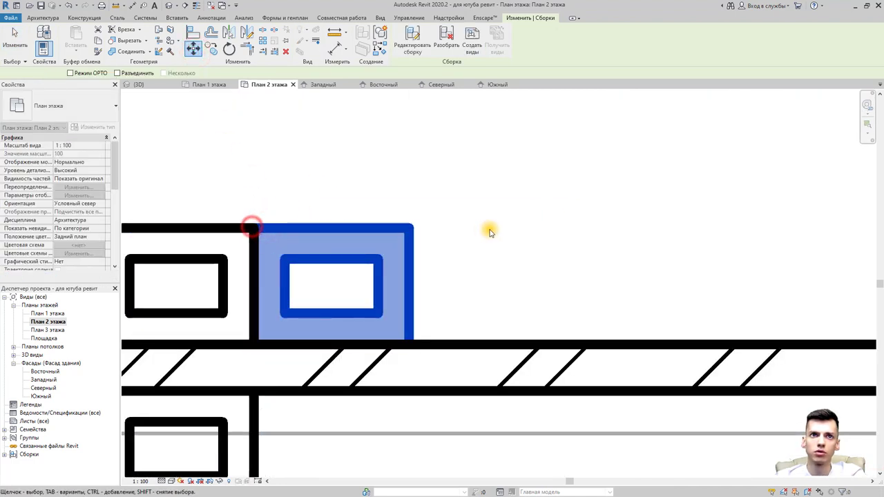
left_click(489, 230)
scroll(447, 243, "down", 3)
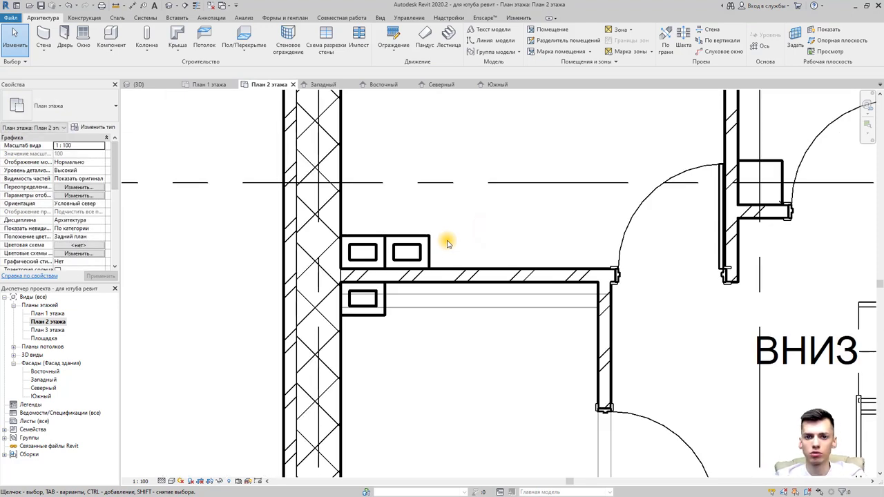
- Move the newly placed duct box into the room's top-left corner
left_click(427, 242)
scroll(428, 241, "down", 1)
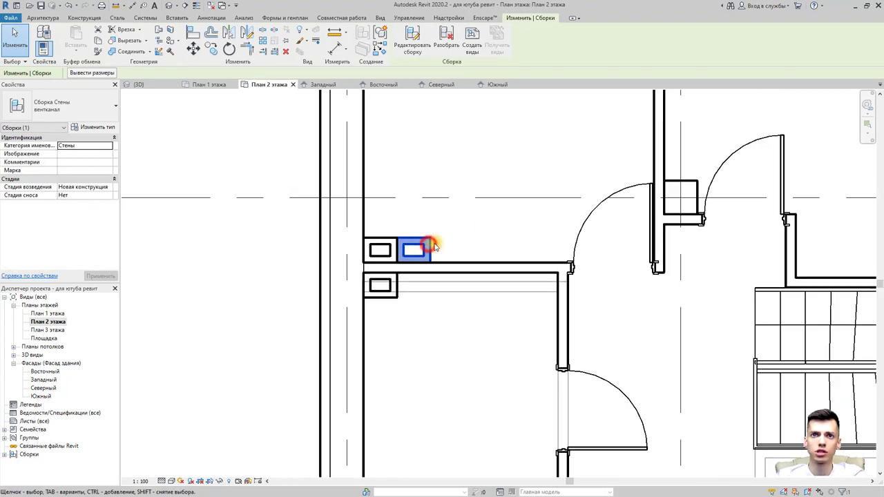
middle_click_drag(429, 242, 406, 277)
left_click(194, 48)
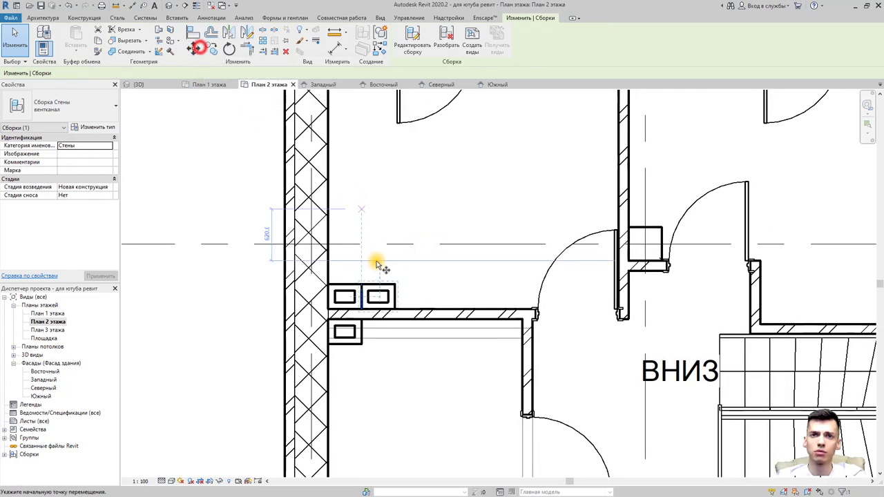
left_click(363, 287)
middle_click_drag(345, 191, 348, 364)
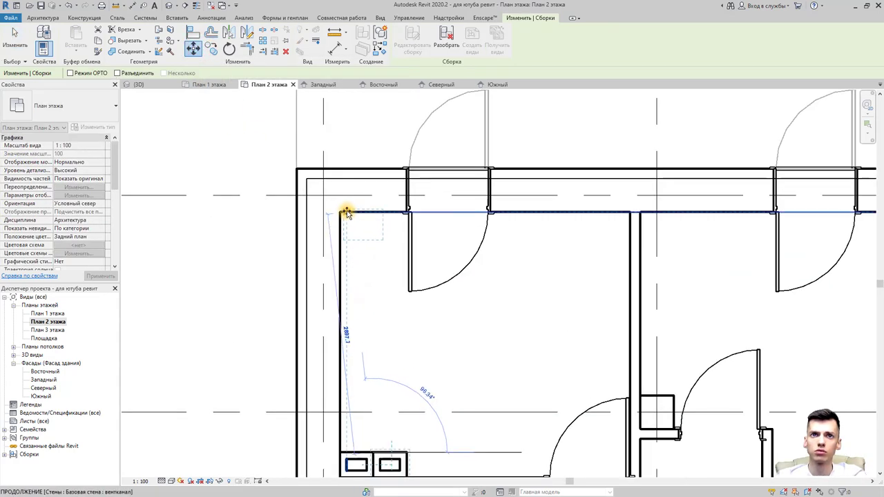
left_click(339, 212)
middle_click_drag(413, 306, 418, 242)
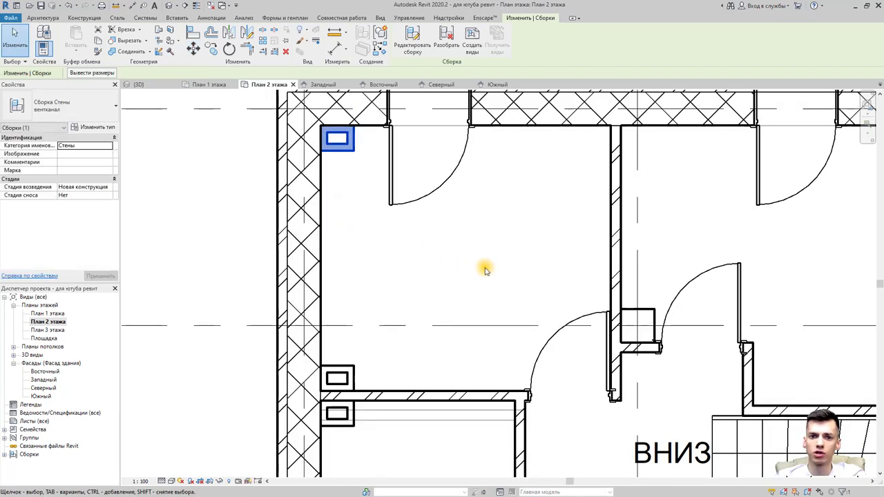
middle_click_drag(489, 283, 480, 221)
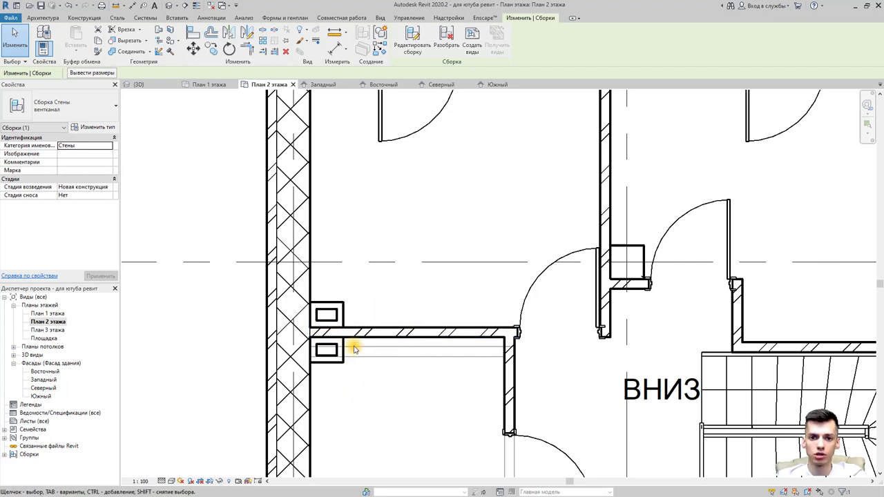
- Switch to the {3D} view and orbit and zoom onto the вентканал stacks above the roof
left_click(168, 5)
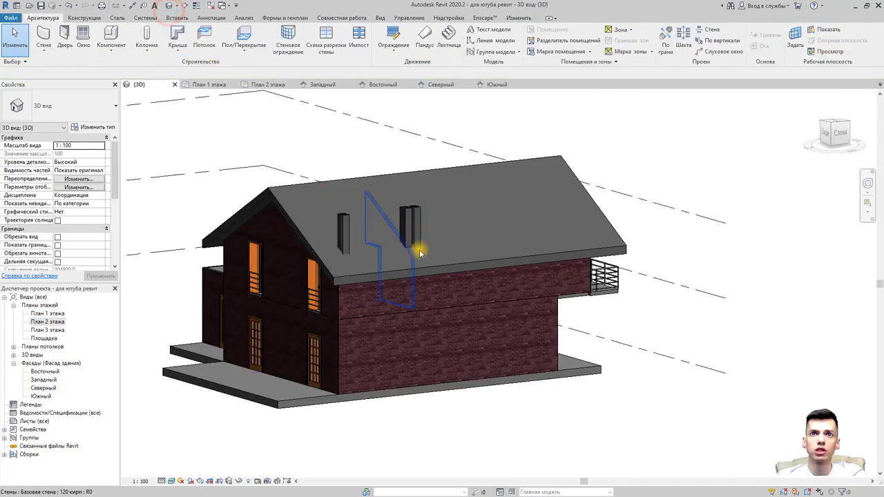
mouse_move(507, 291)
middle_mouse_down("shift")
mouse_move(405, 311)
mouse_move(341, 257)
mouse_move(410, 310)
middle_mouse_up("shift")
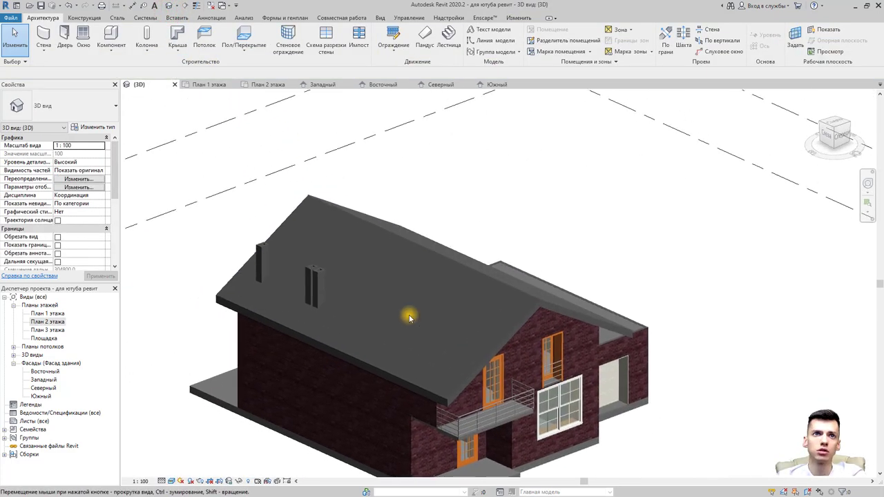
scroll(319, 292, "up", 3)
scroll(320, 292, "up", 2)
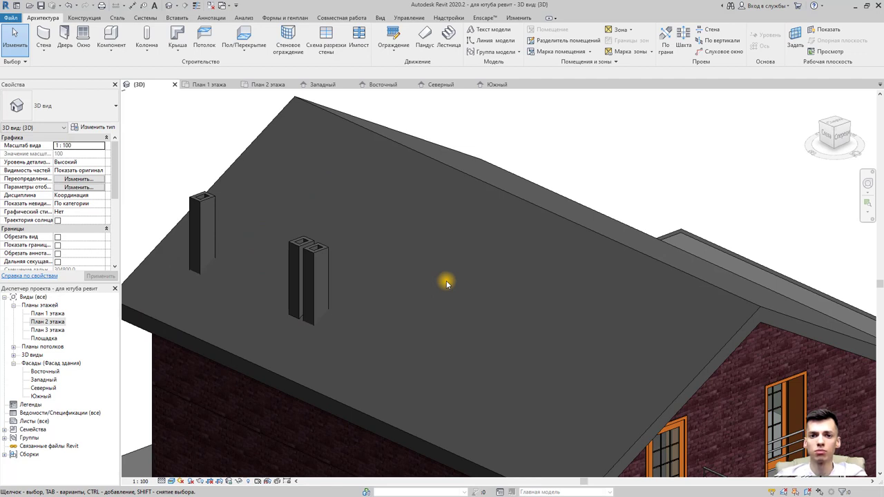